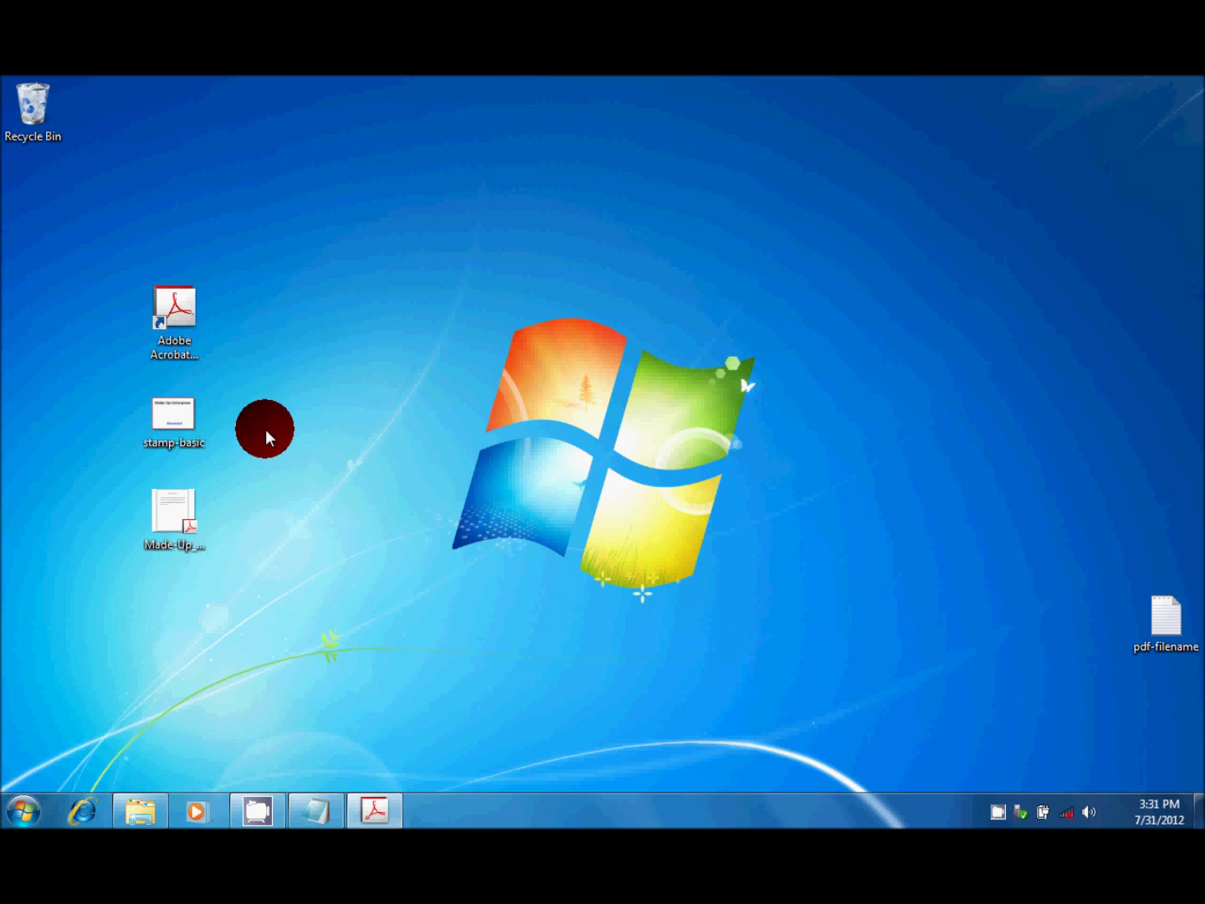
Step: Preview the stamp-basic image and the Made-Up_Enterprise sample PDF, then close both
left_click(184, 434)
double_click(179, 417)
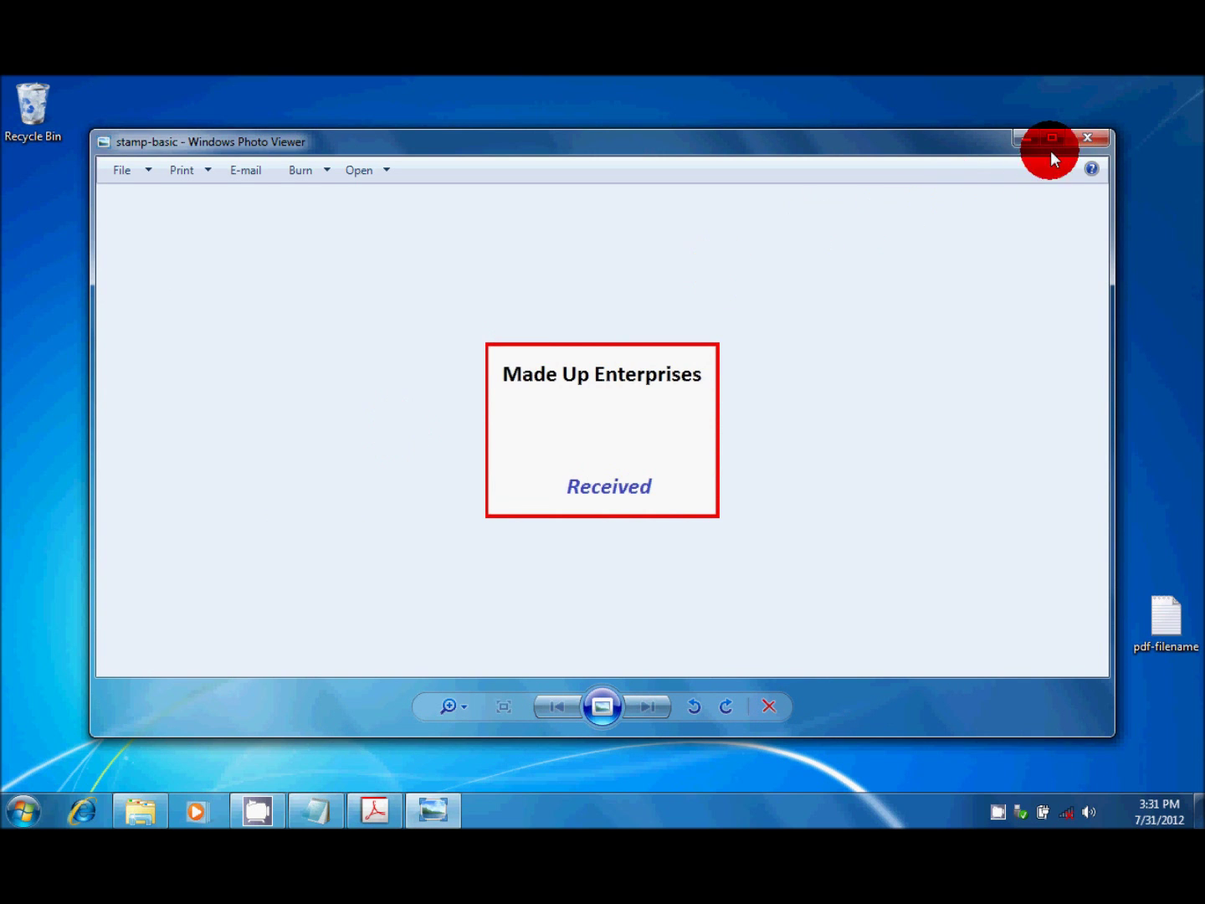
left_click(1079, 141)
left_click(606, 435)
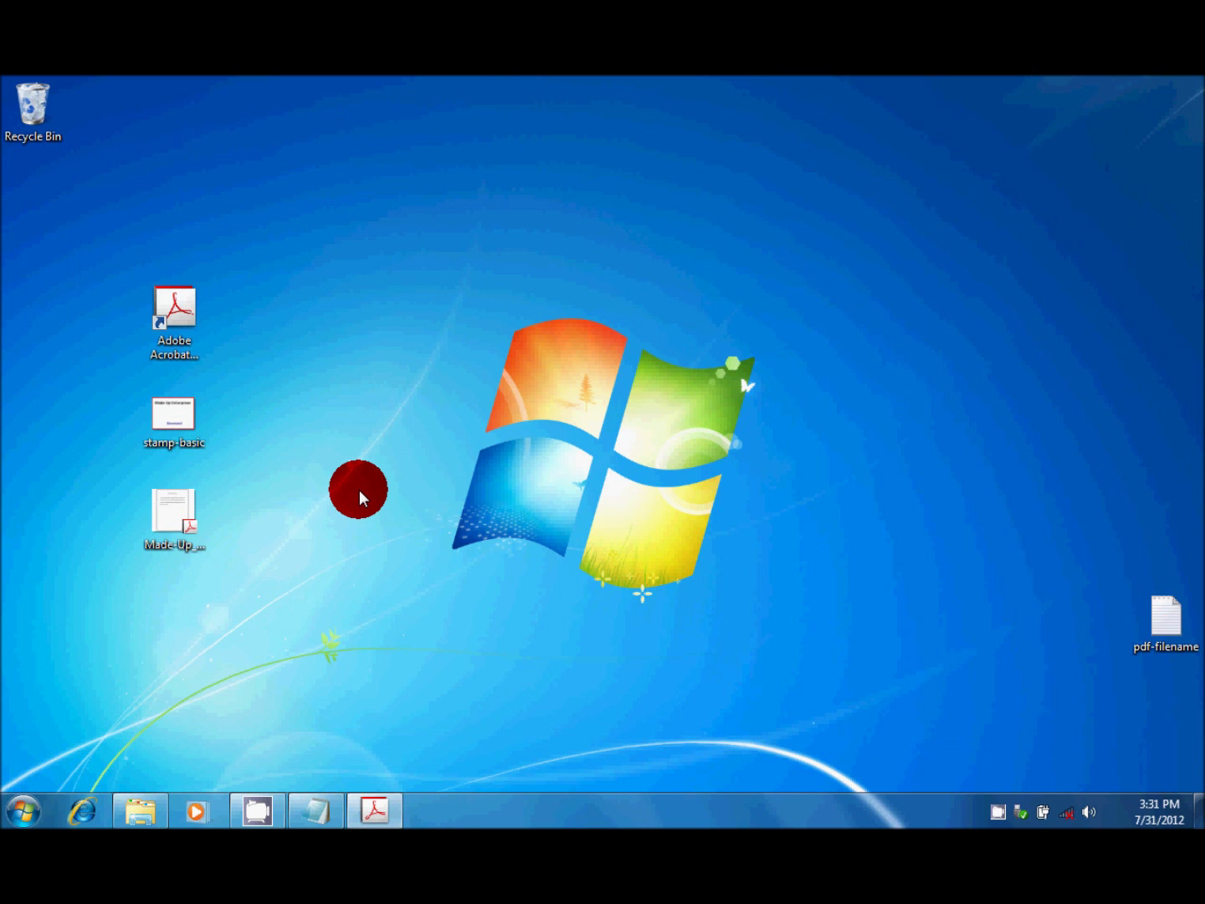
double_click(170, 512)
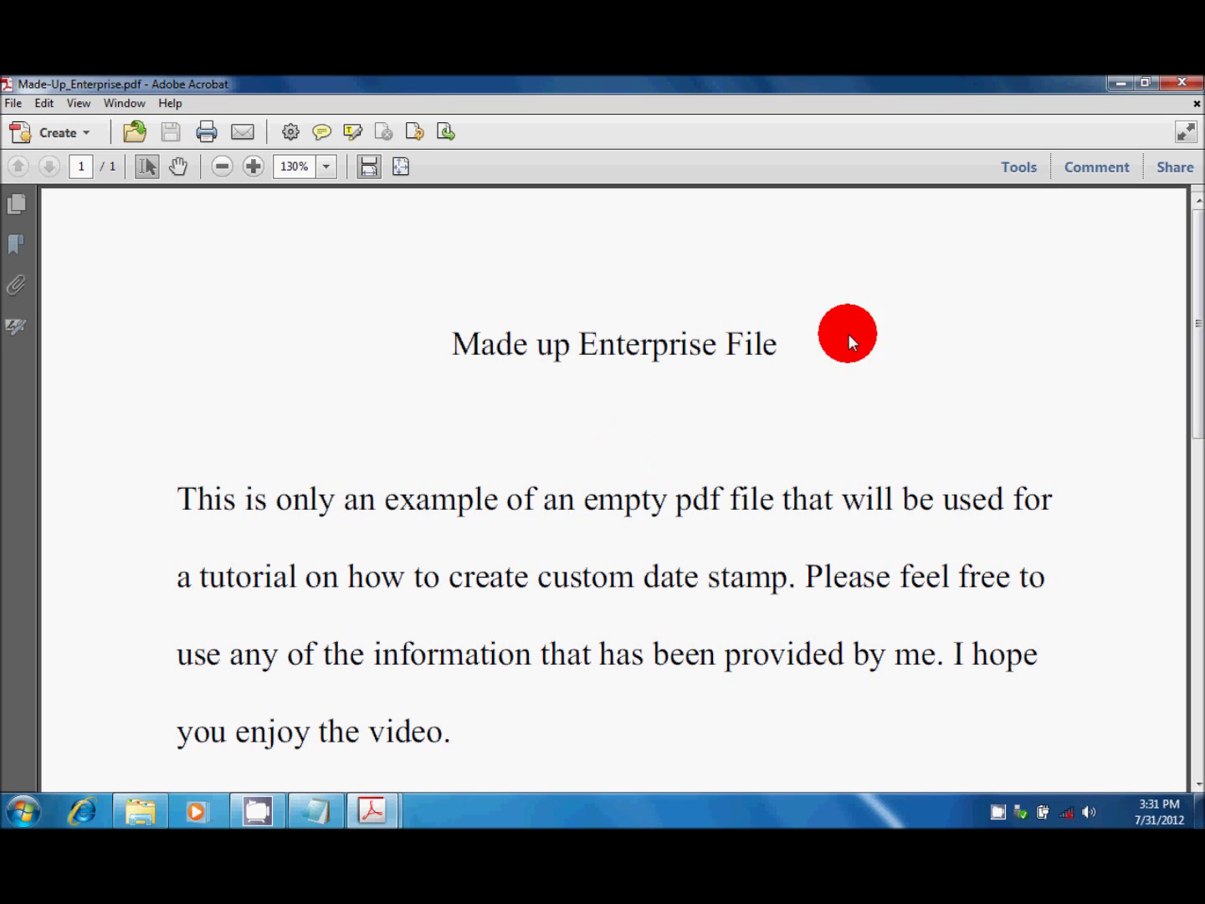
left_click(1179, 83)
Step: Review the file-name lines and the date pop-up script in pdf-filename, then minimize Notepad
left_click(1160, 629)
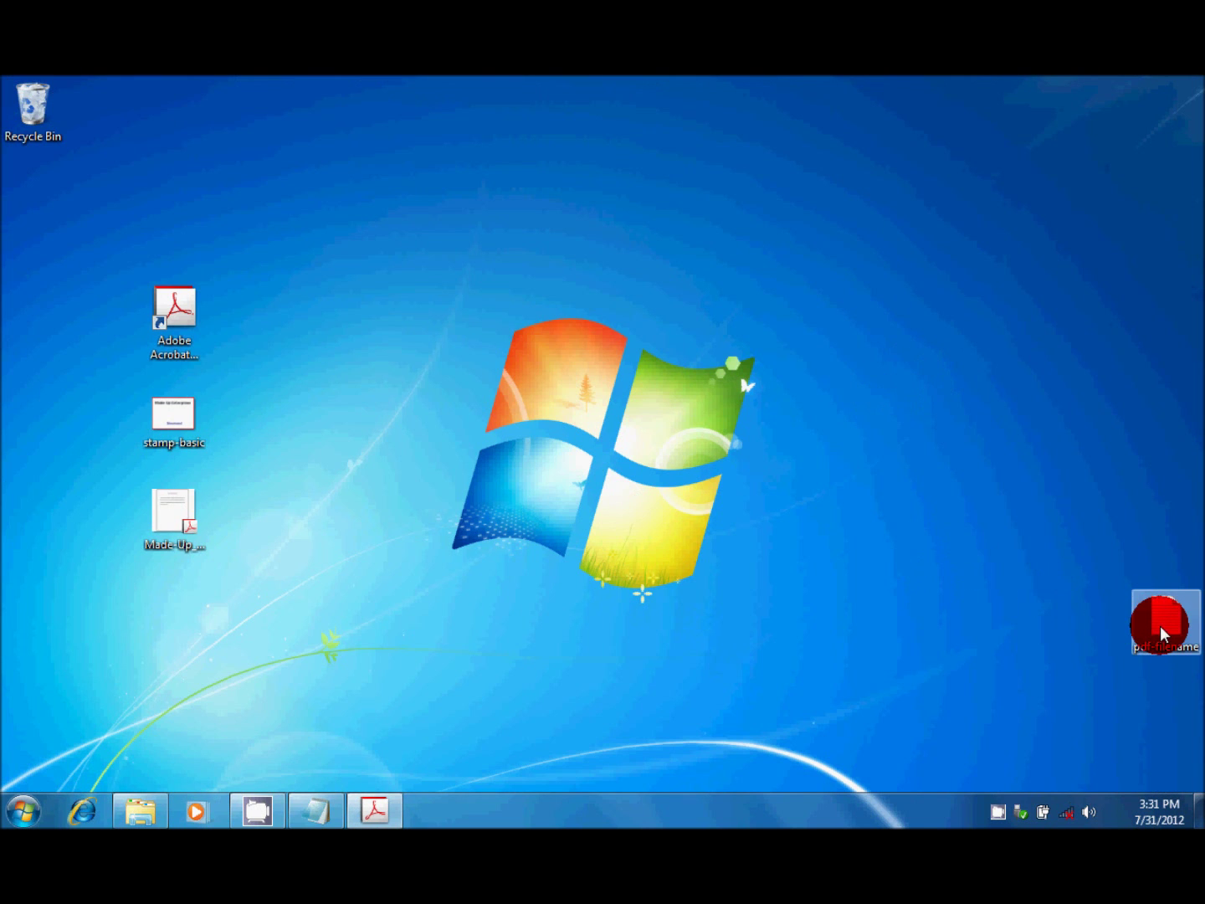
double_click(1168, 626)
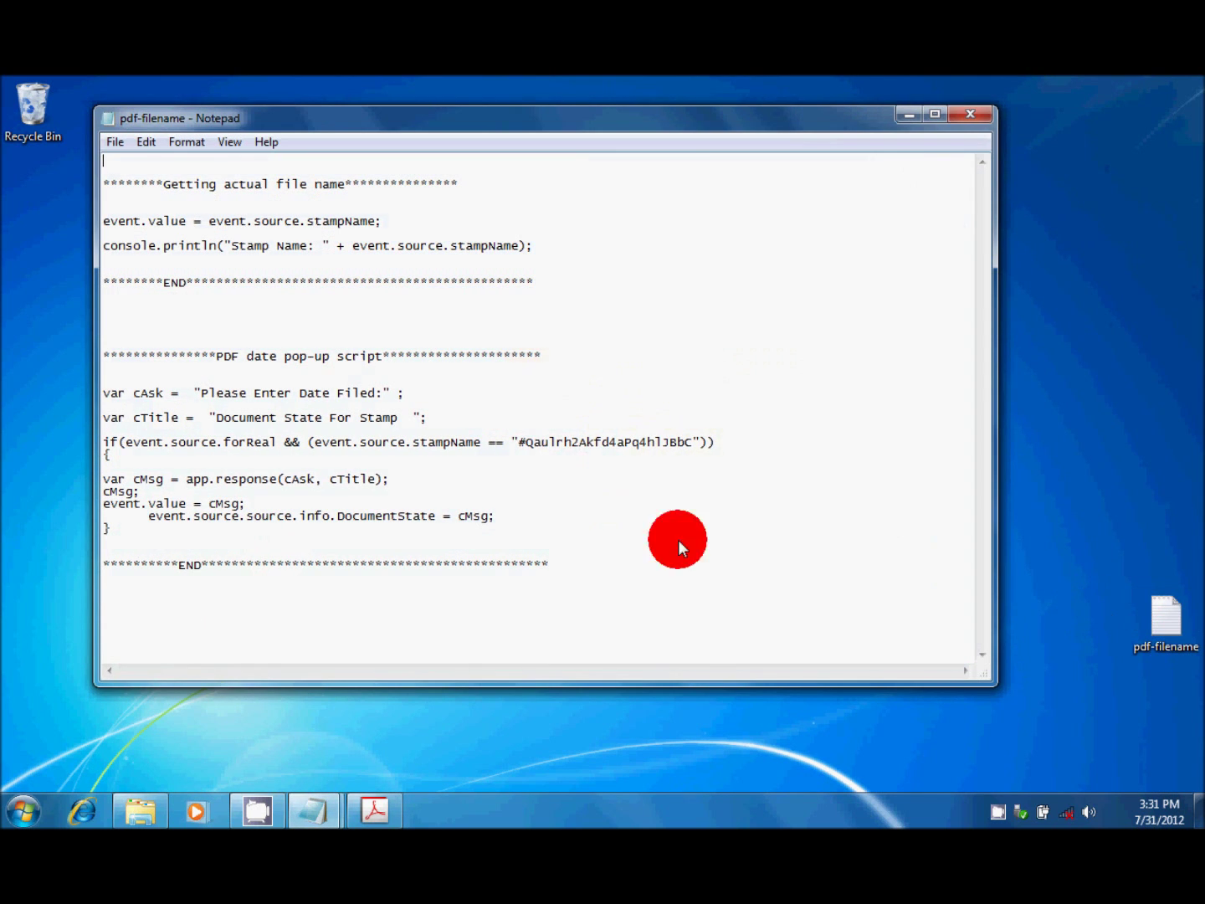
left_click_drag(523, 688, 528, 743)
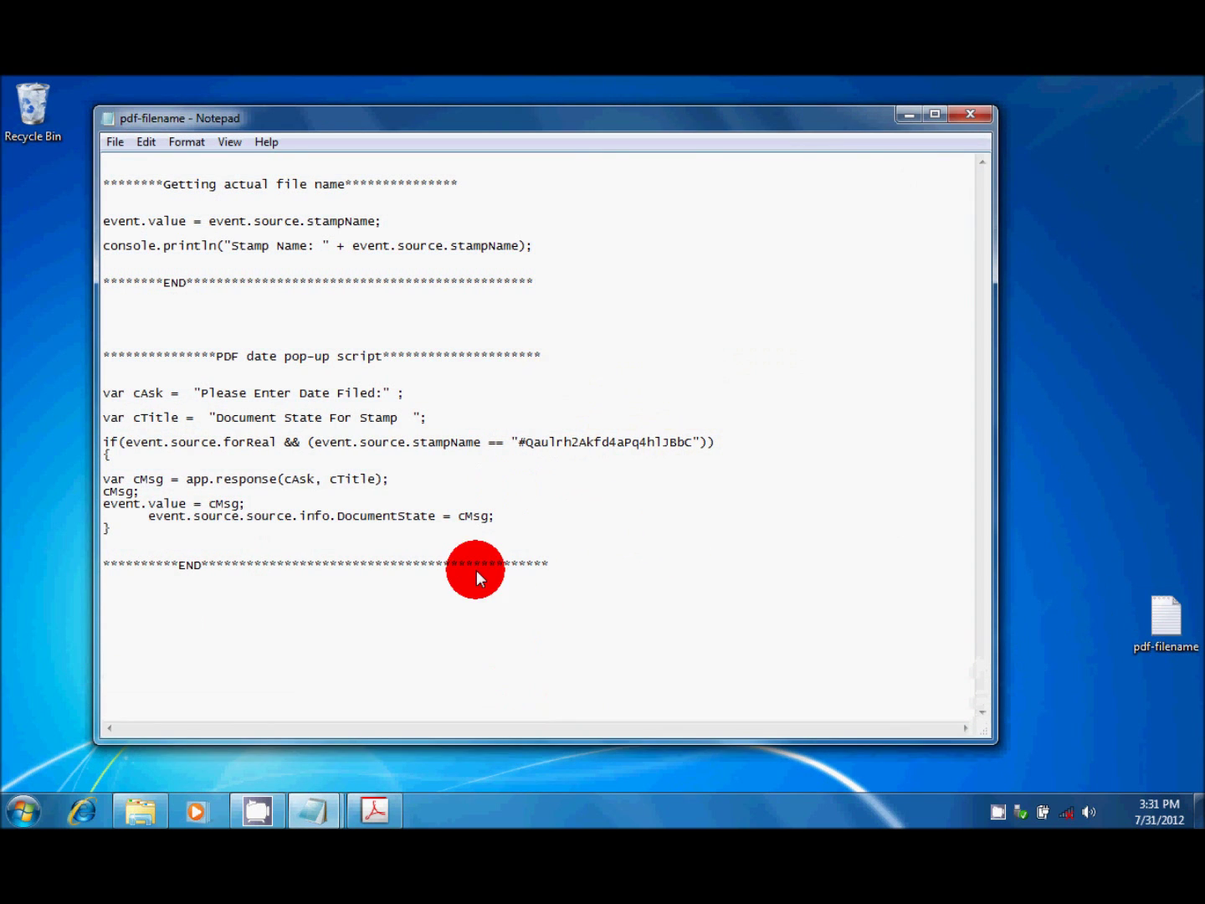
left_click_drag(105, 215, 508, 244)
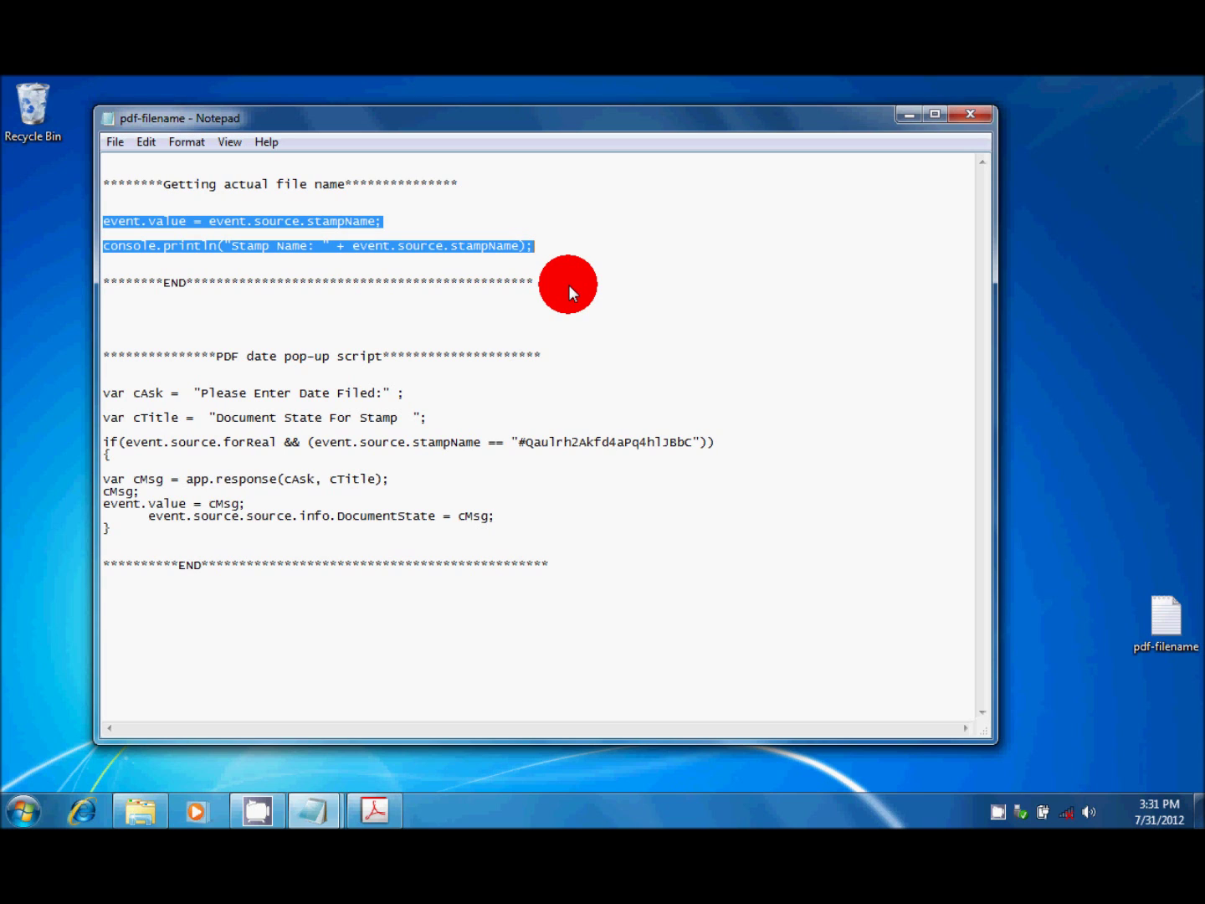
left_click(438, 419)
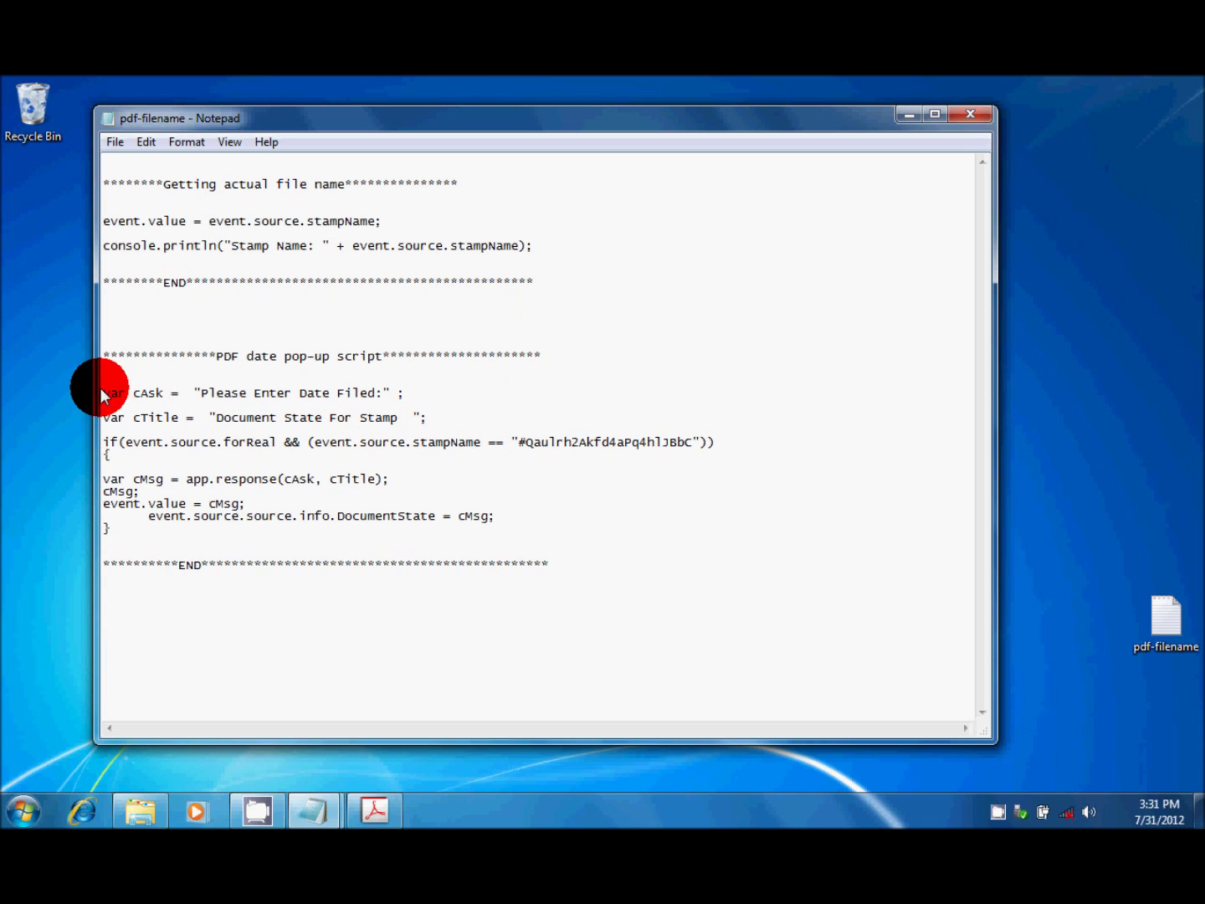
left_click_drag(105, 395, 568, 527)
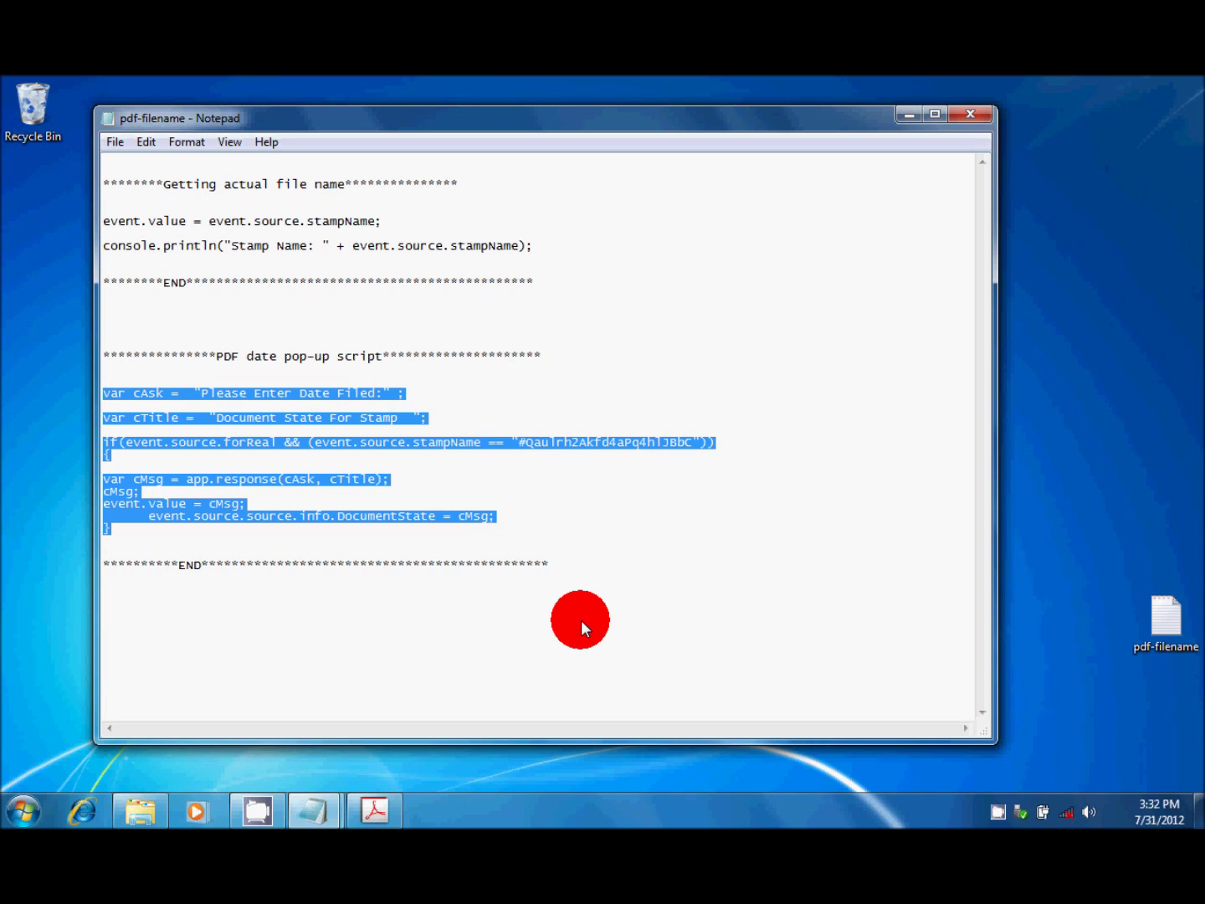
left_click(582, 621)
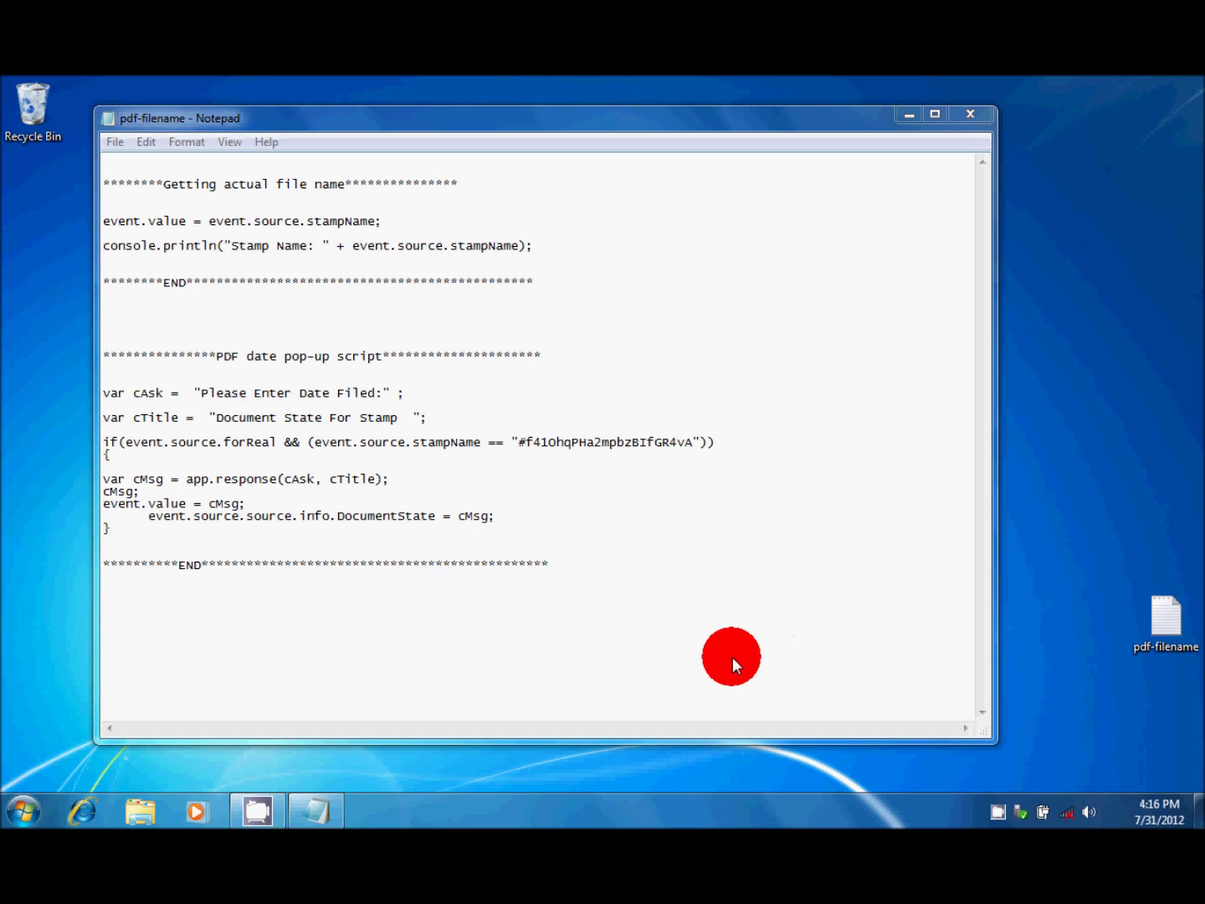
left_click(913, 114)
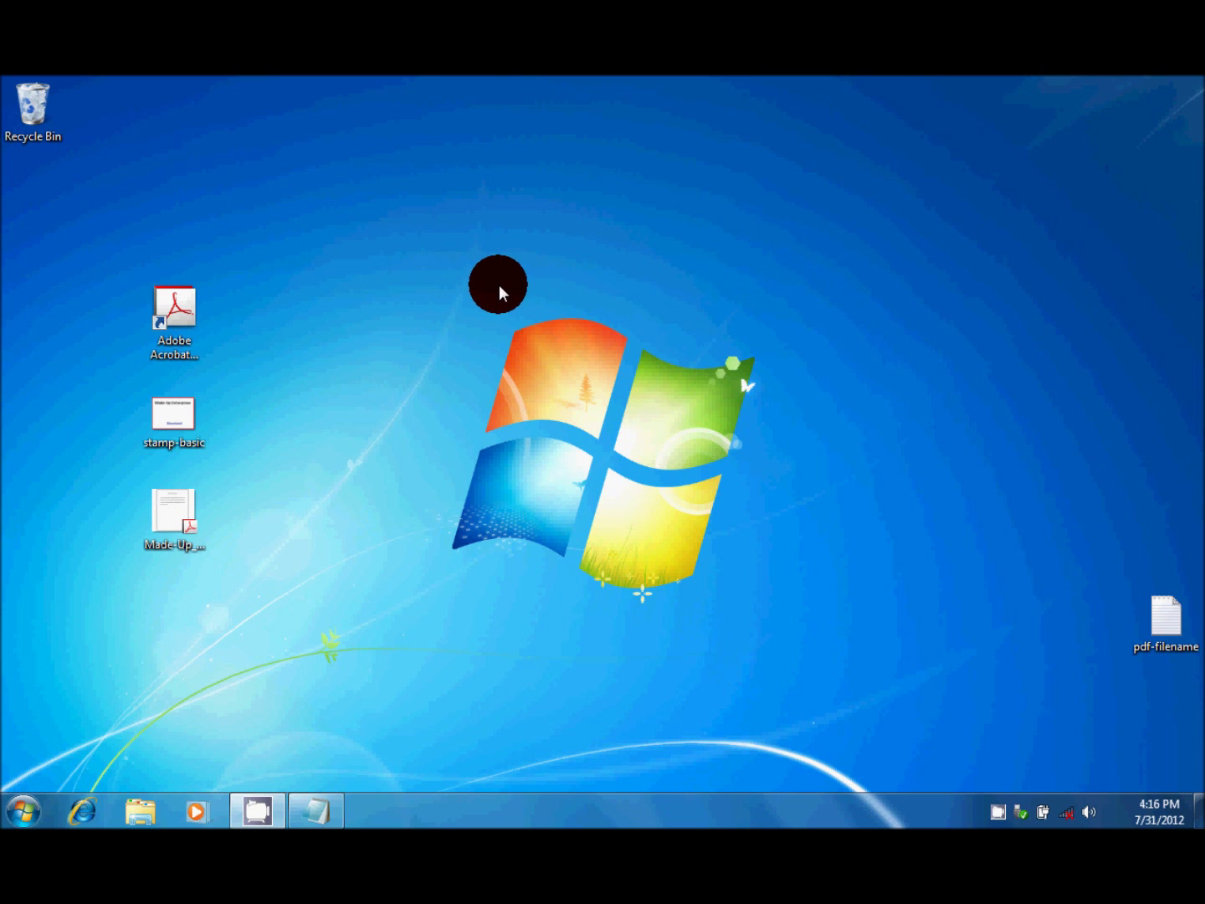
Step: Preview the stamp-basic image again, then launch Adobe Acrobat X Standard
double_click(178, 423)
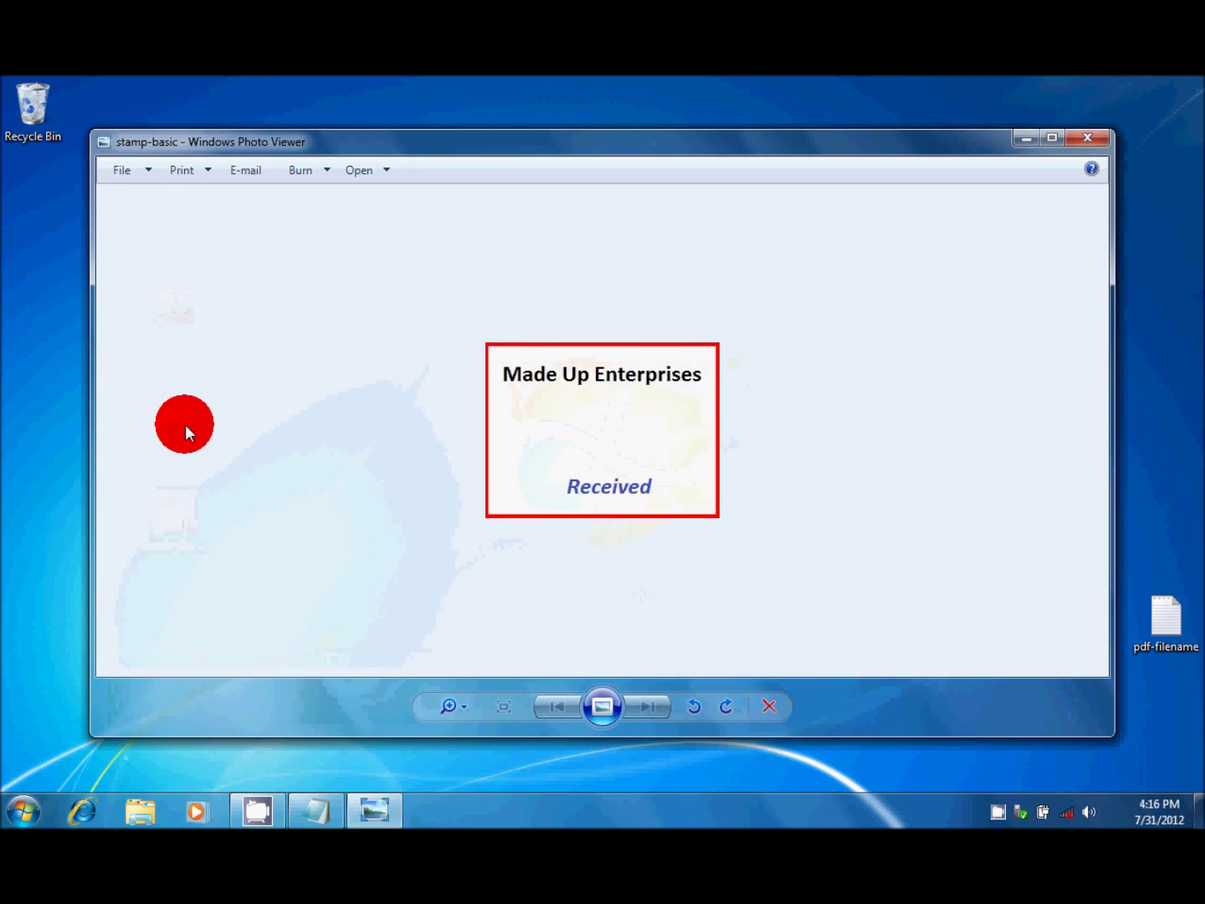
left_click(1089, 138)
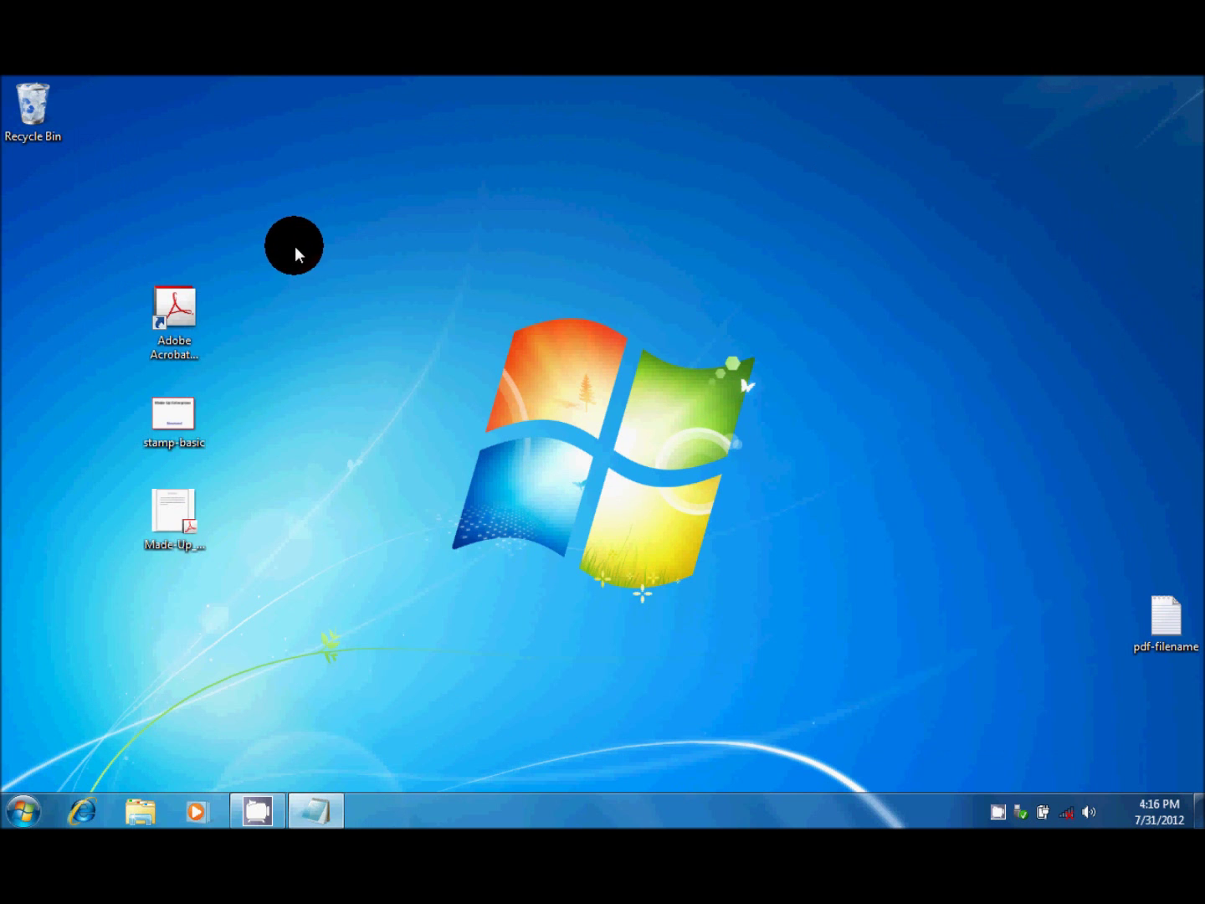
left_click(176, 308)
double_click(174, 310)
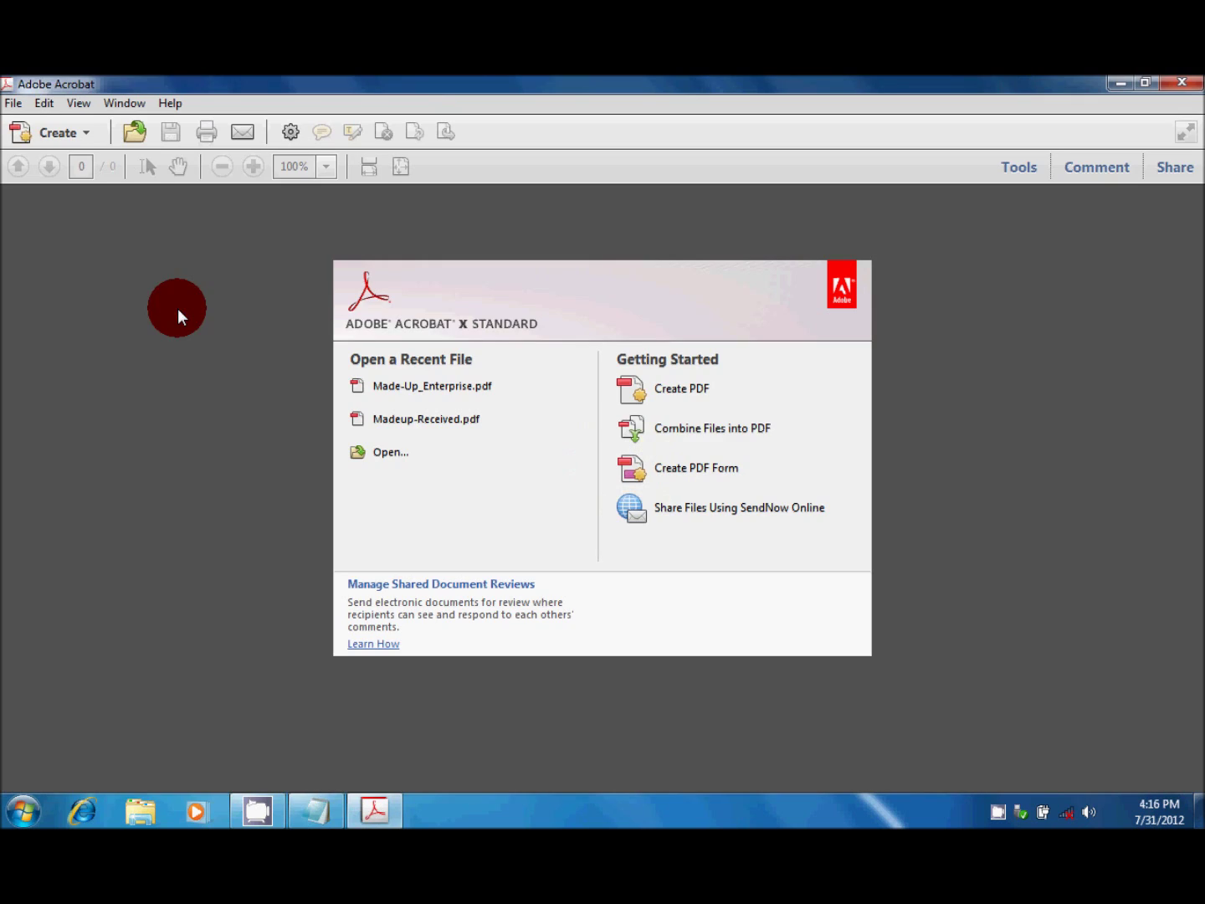
Step: Show the Comment pane and bring up the Stamp tool's custom stamp options
left_click(1093, 166)
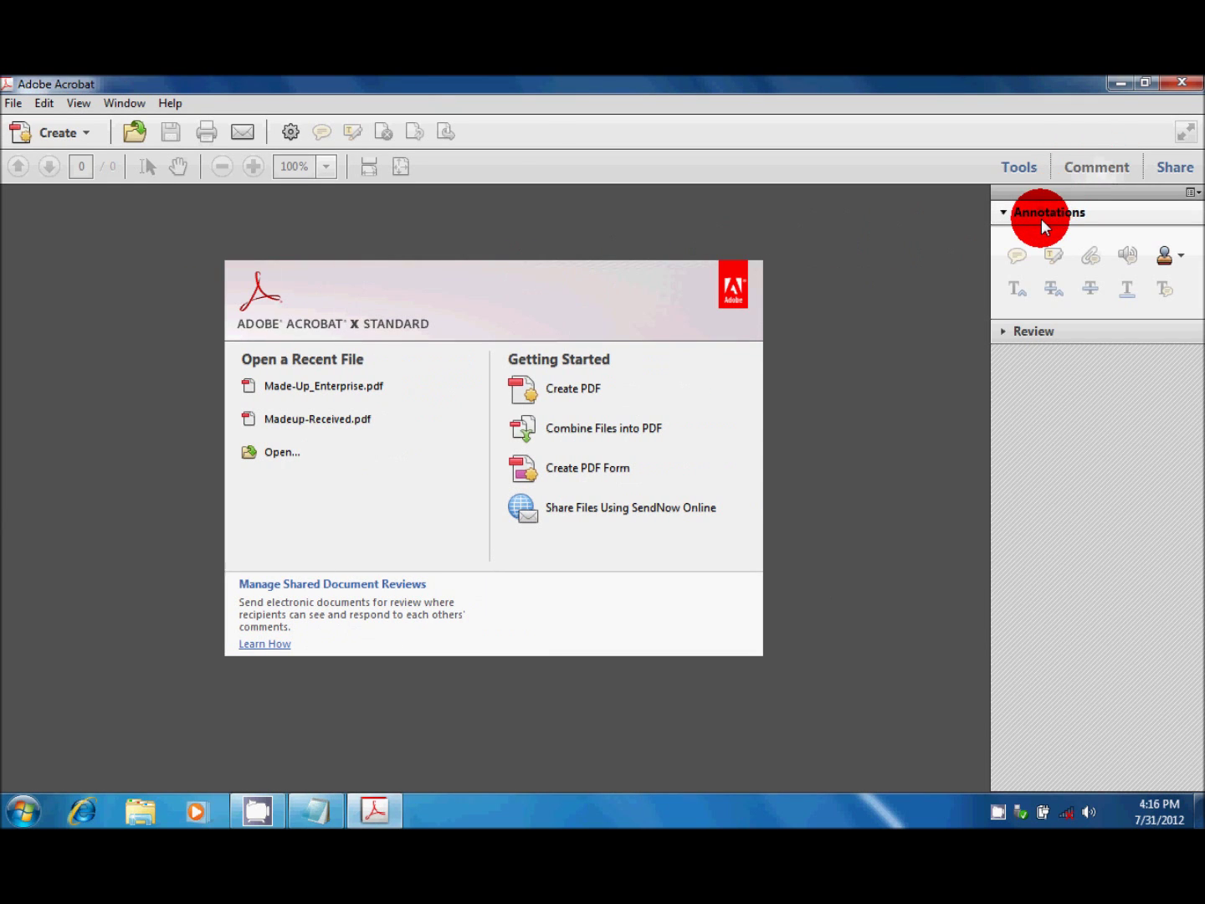
left_click(1183, 259)
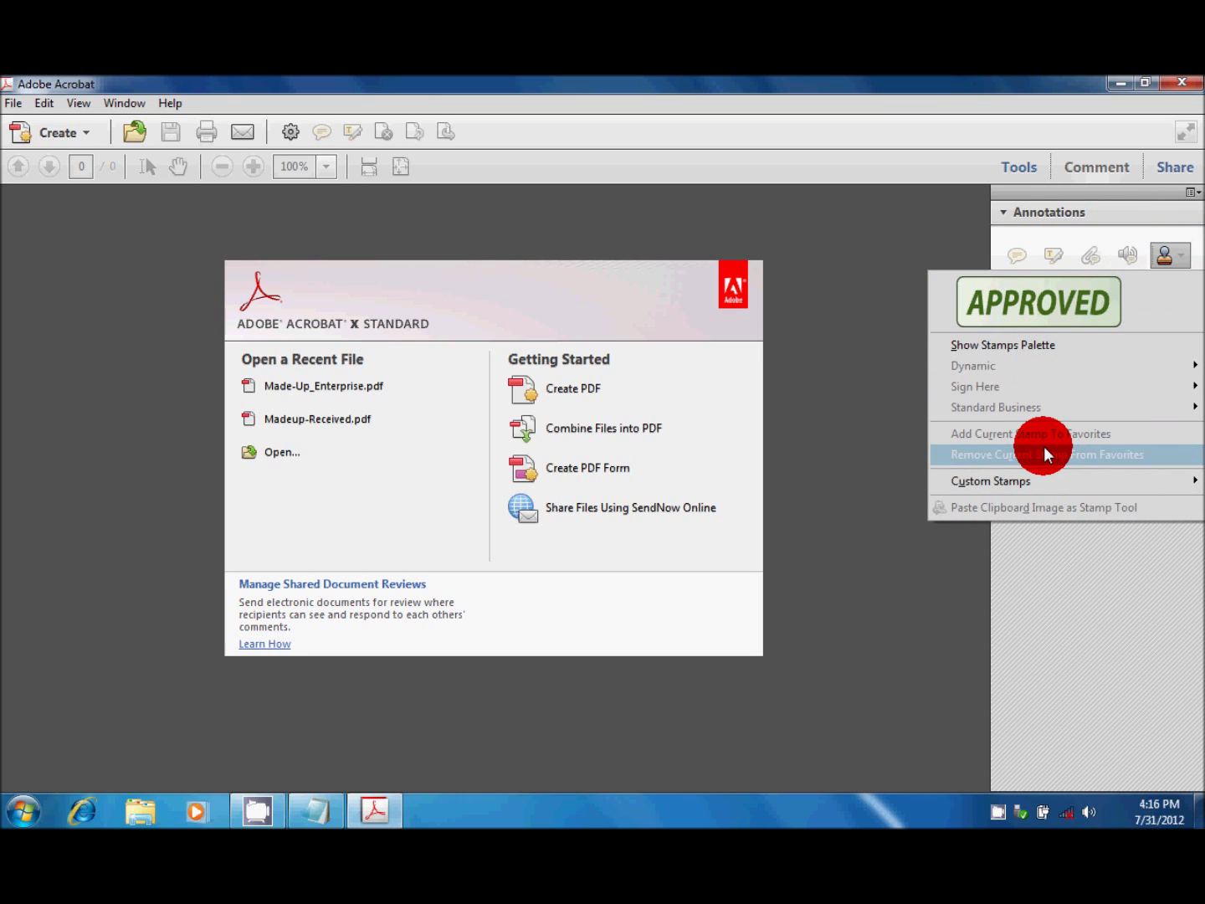
mouse_move(1026, 483)
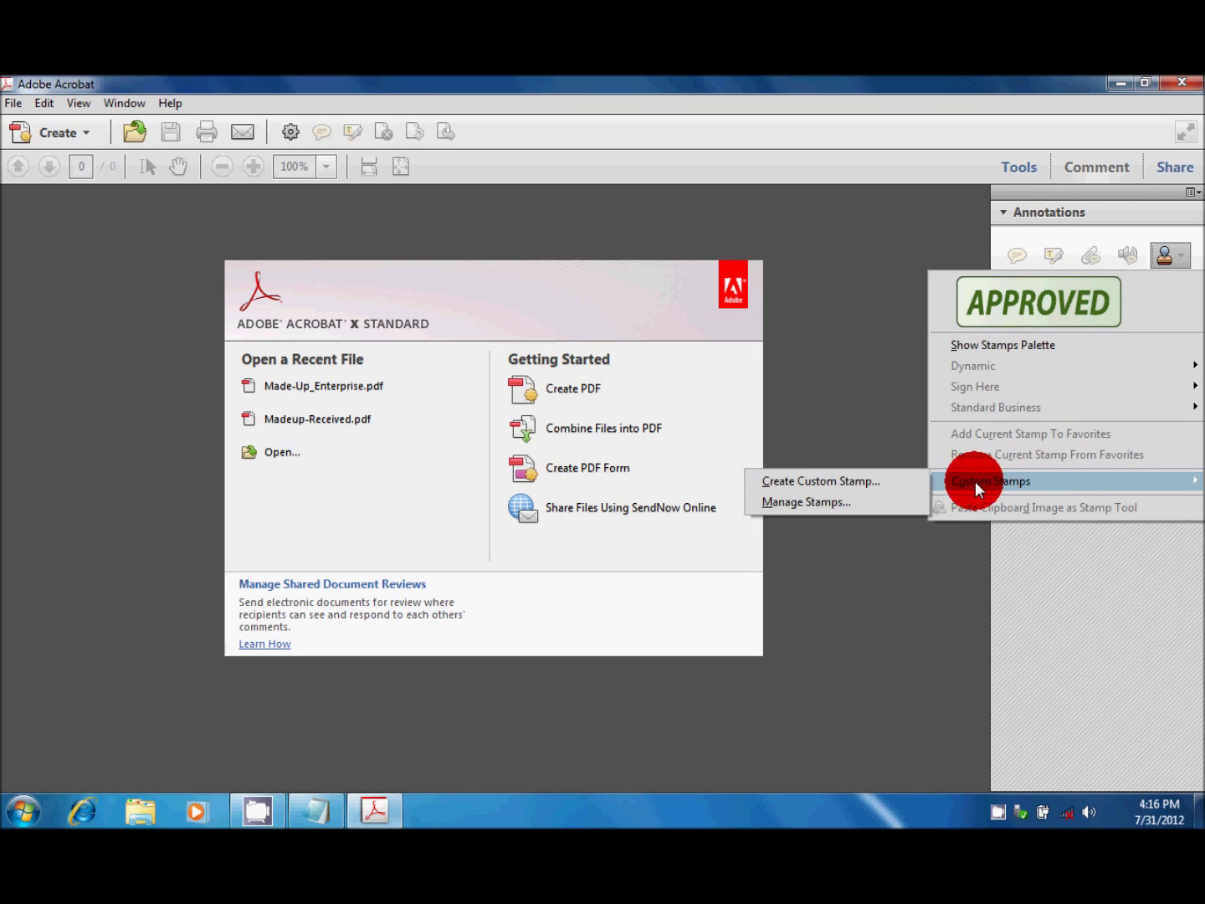
Step: Create a custom stamp from the JPEG image stamp-basic
left_click(873, 490)
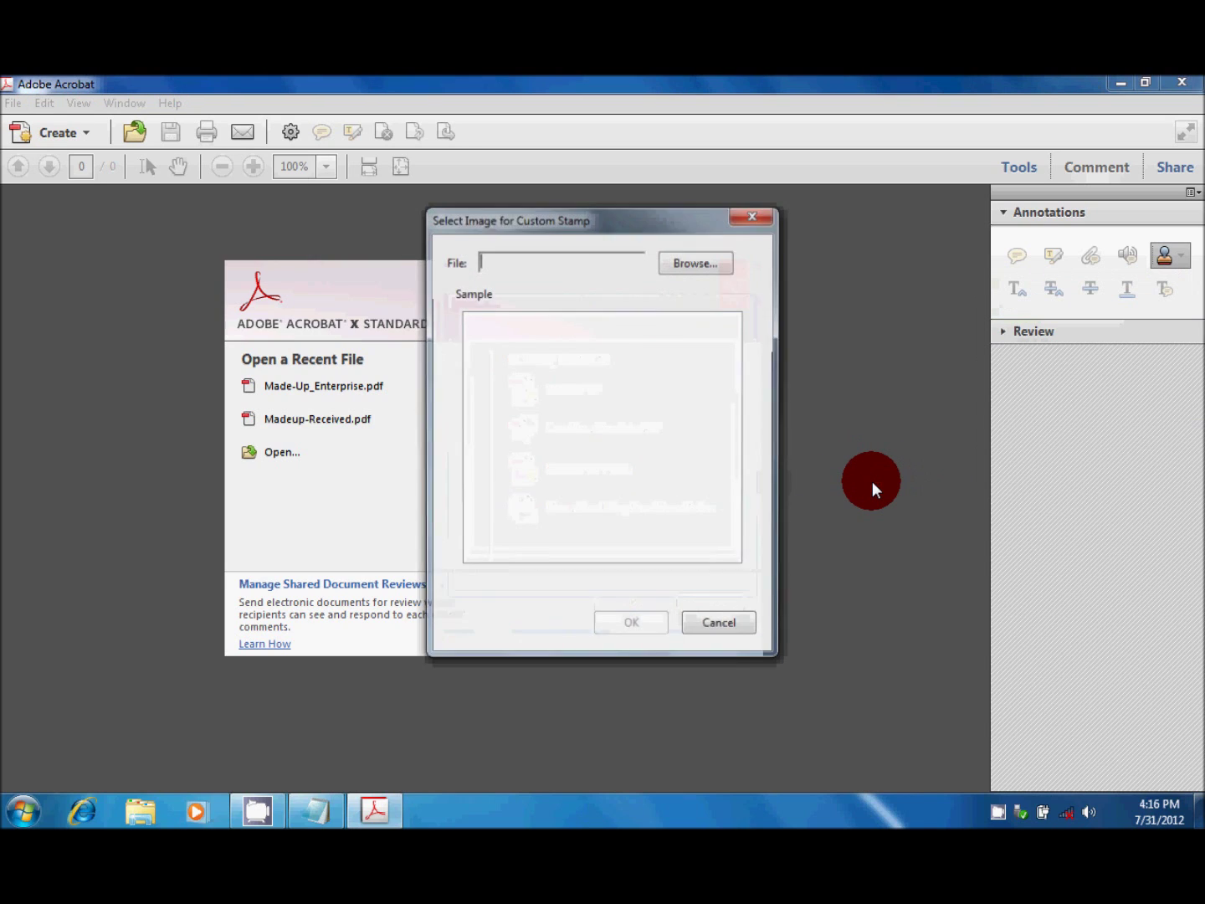
left_click(697, 261)
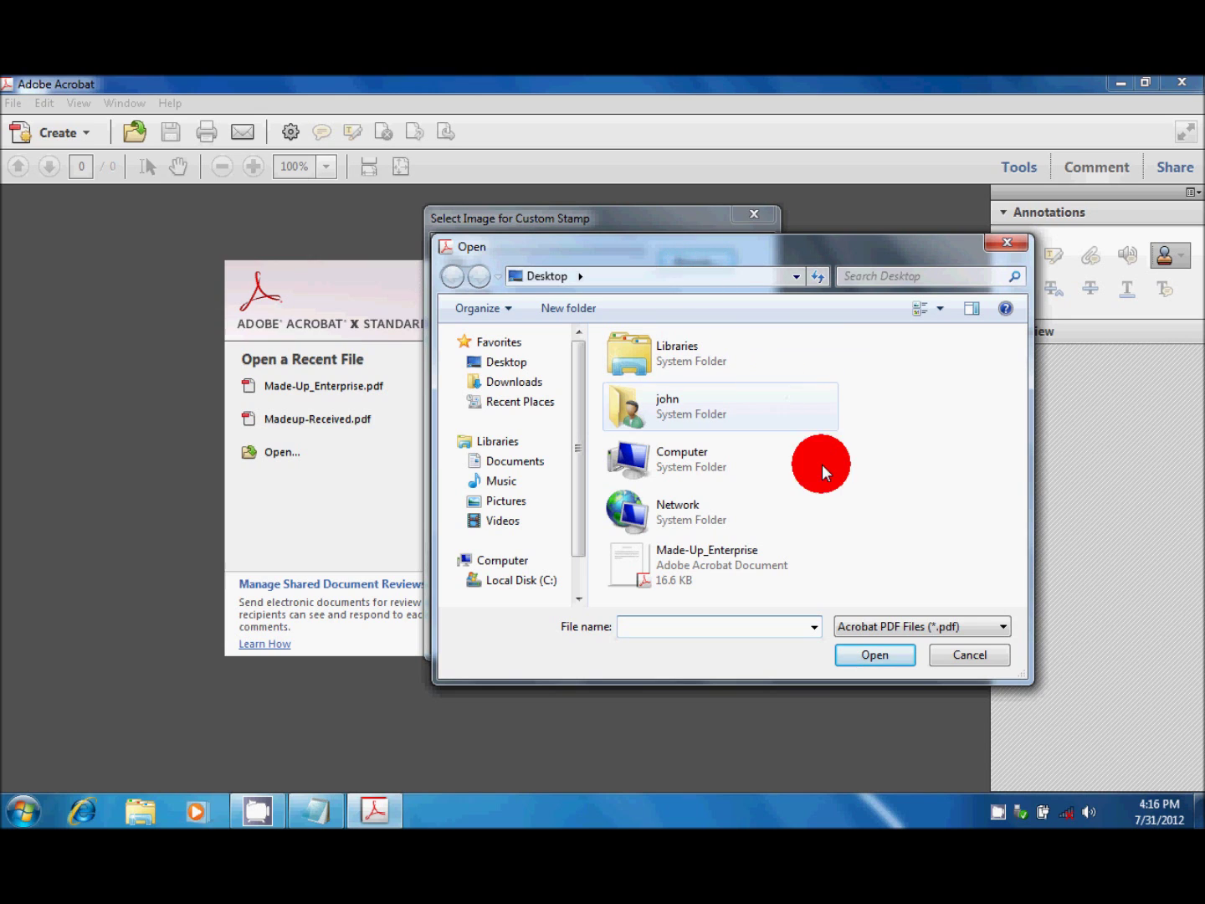
left_click(1004, 628)
left_click(893, 465)
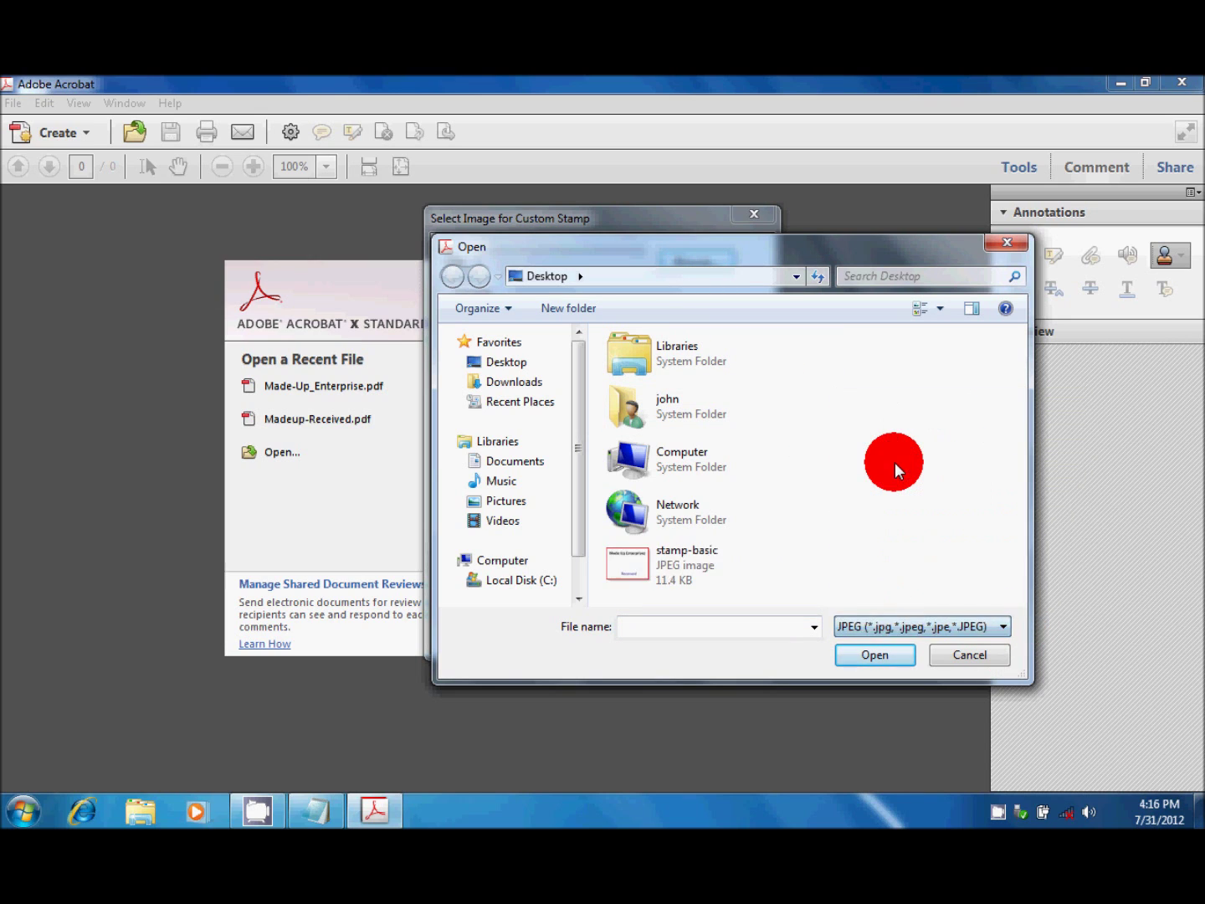
double_click(676, 564)
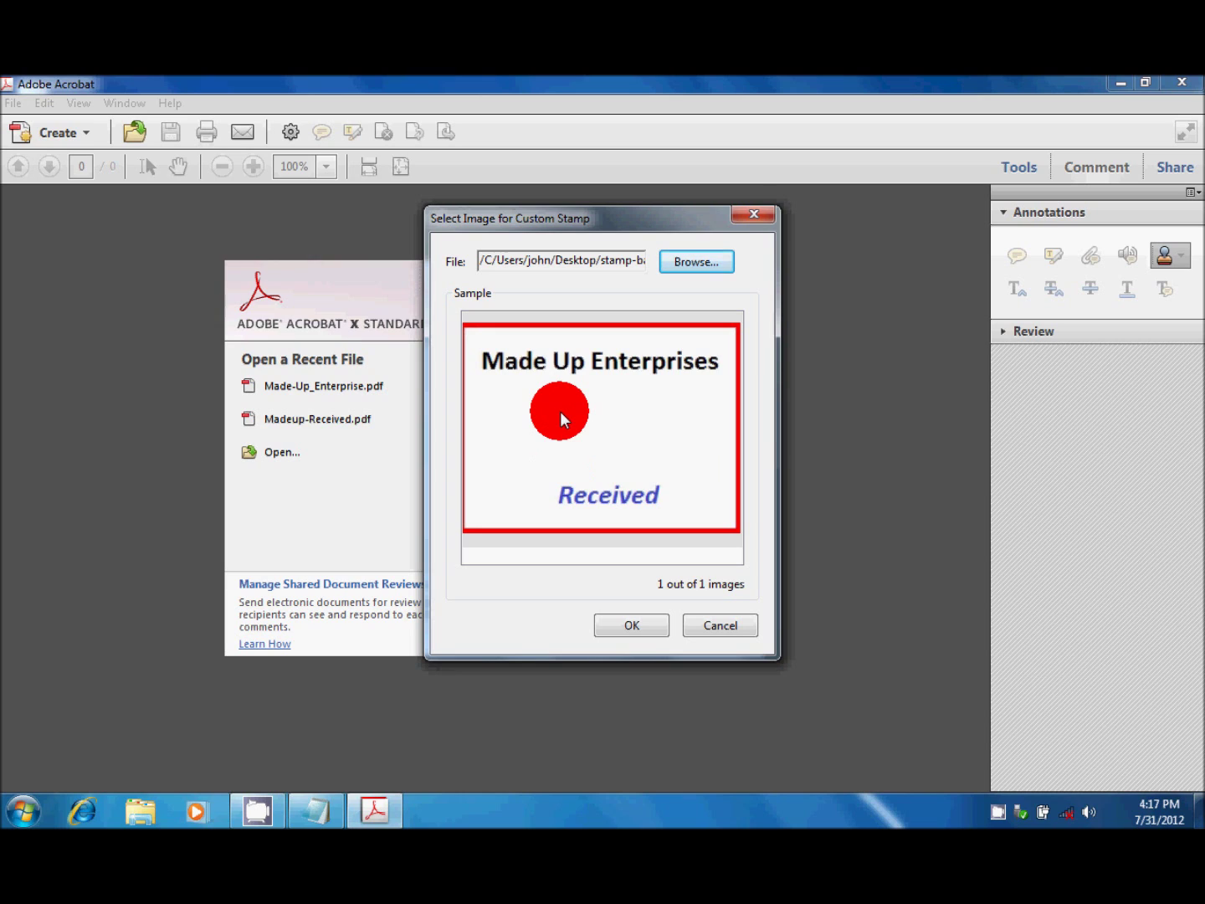
left_click(629, 624)
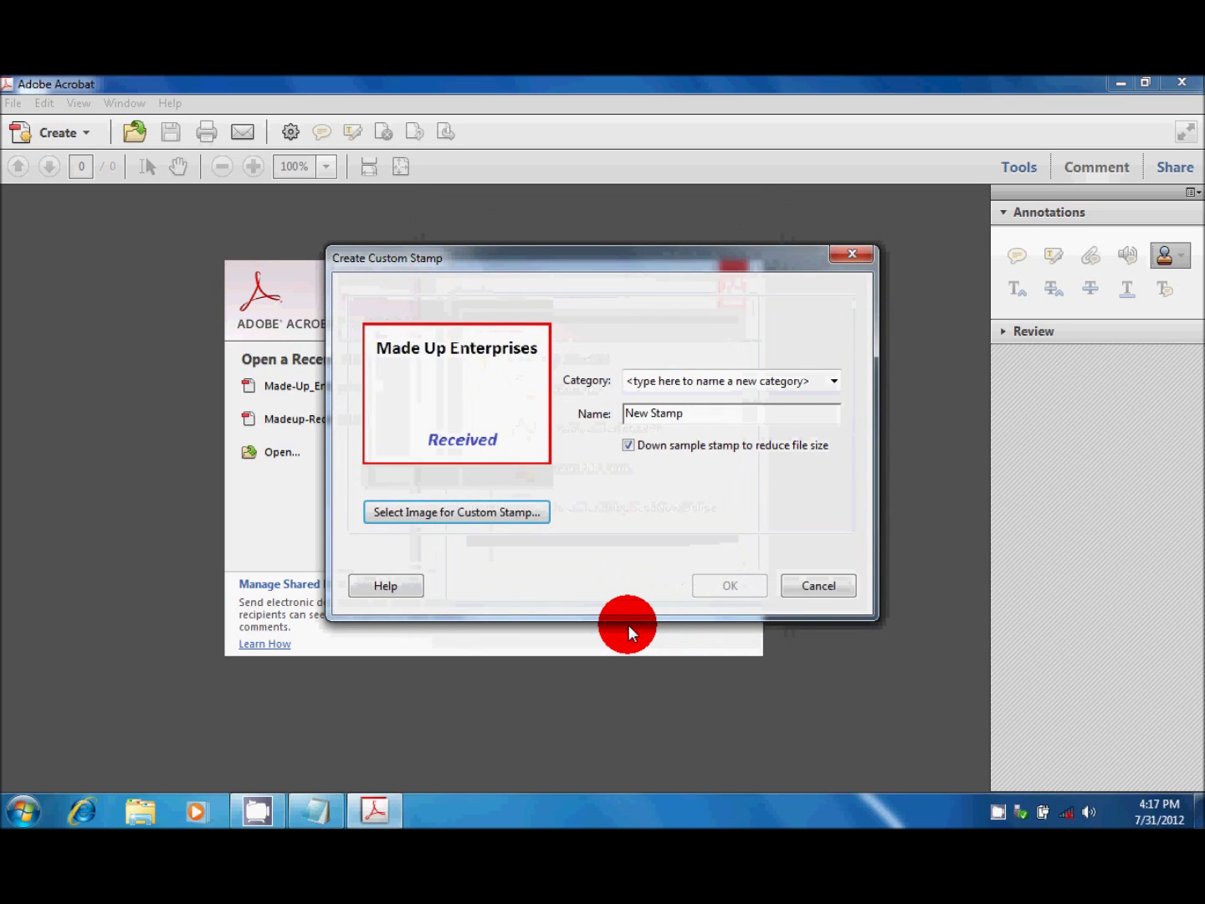
Step: Put the stamp in category 'My Company Stamp', name it 'Received' and finish
left_click(759, 380)
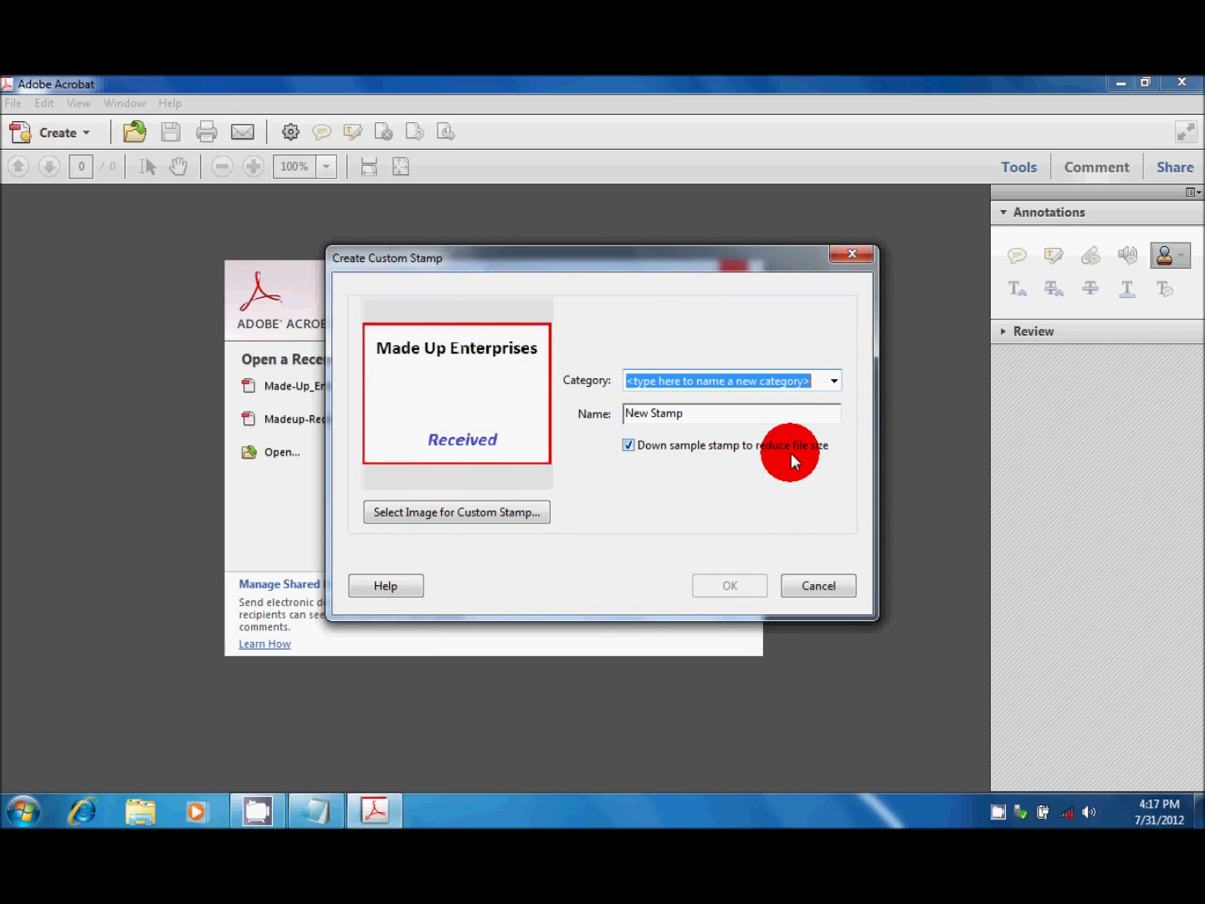
type("My C")
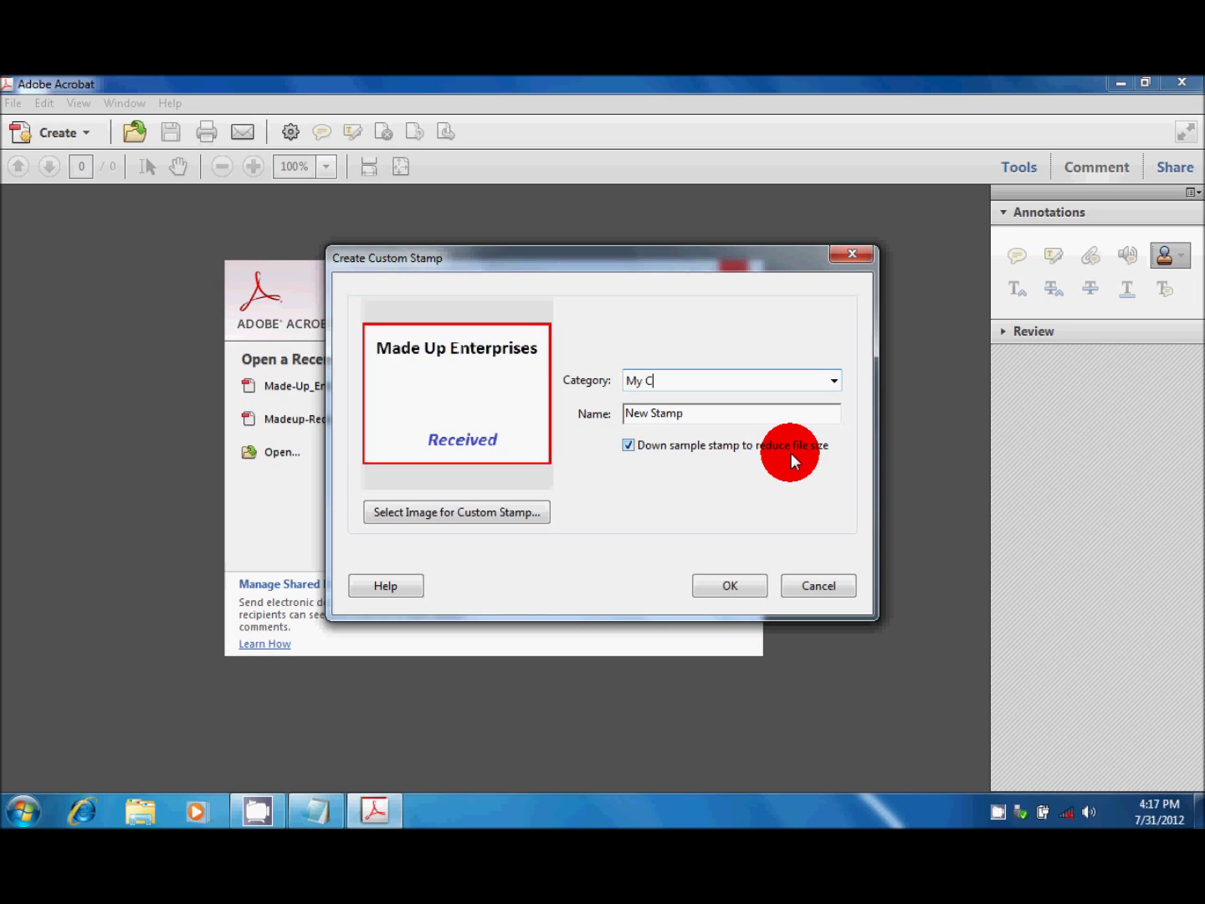
type("ompany Stamp")
key("Tab")
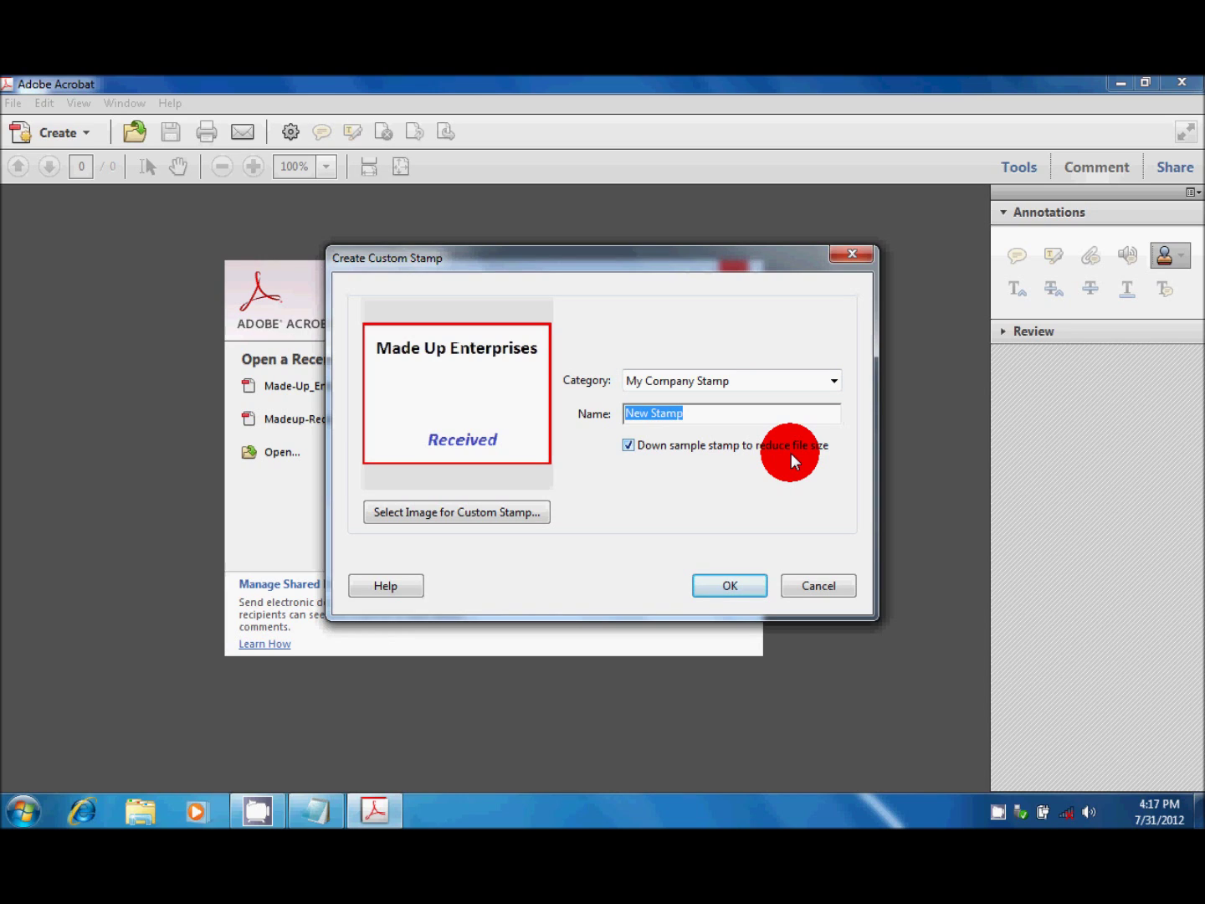
type("Recei")
type("Received")
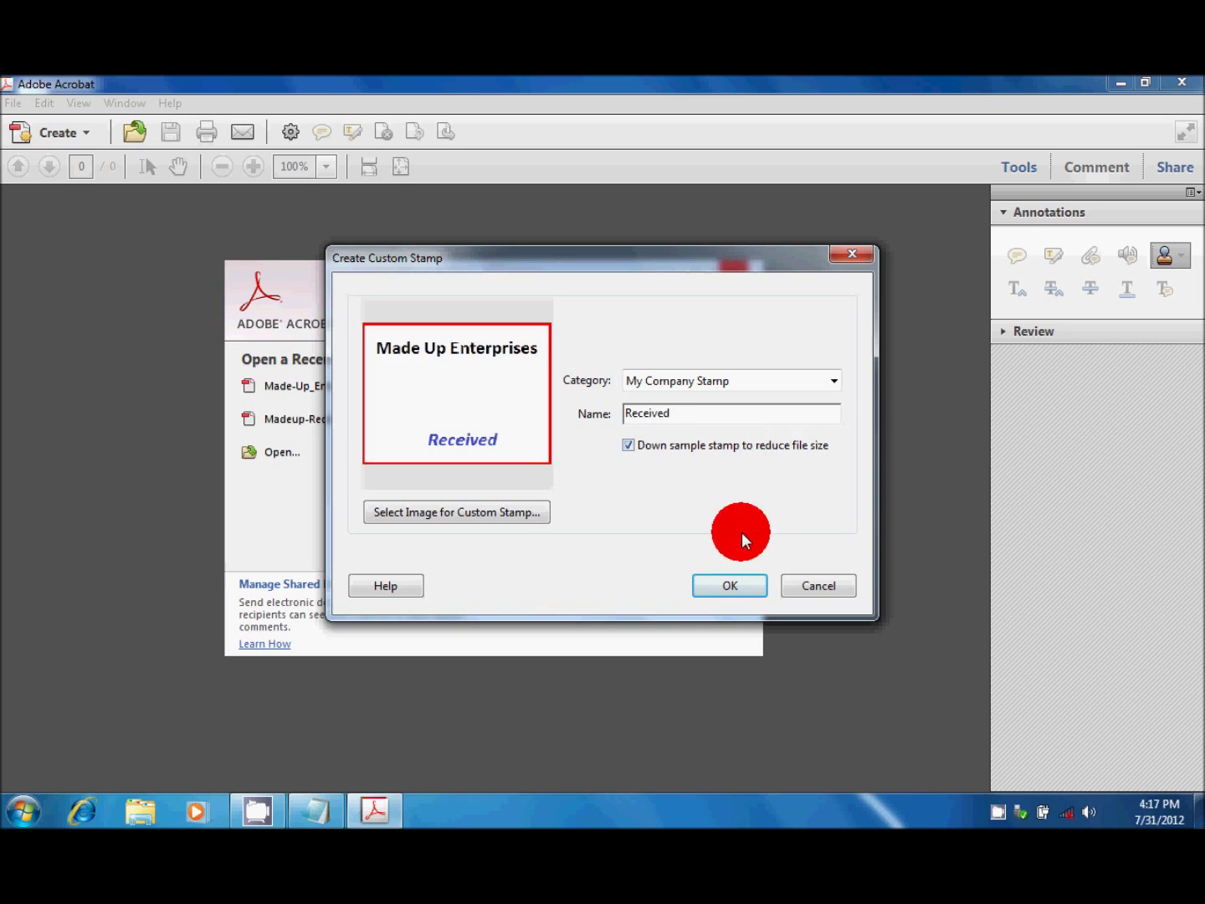
left_click(730, 581)
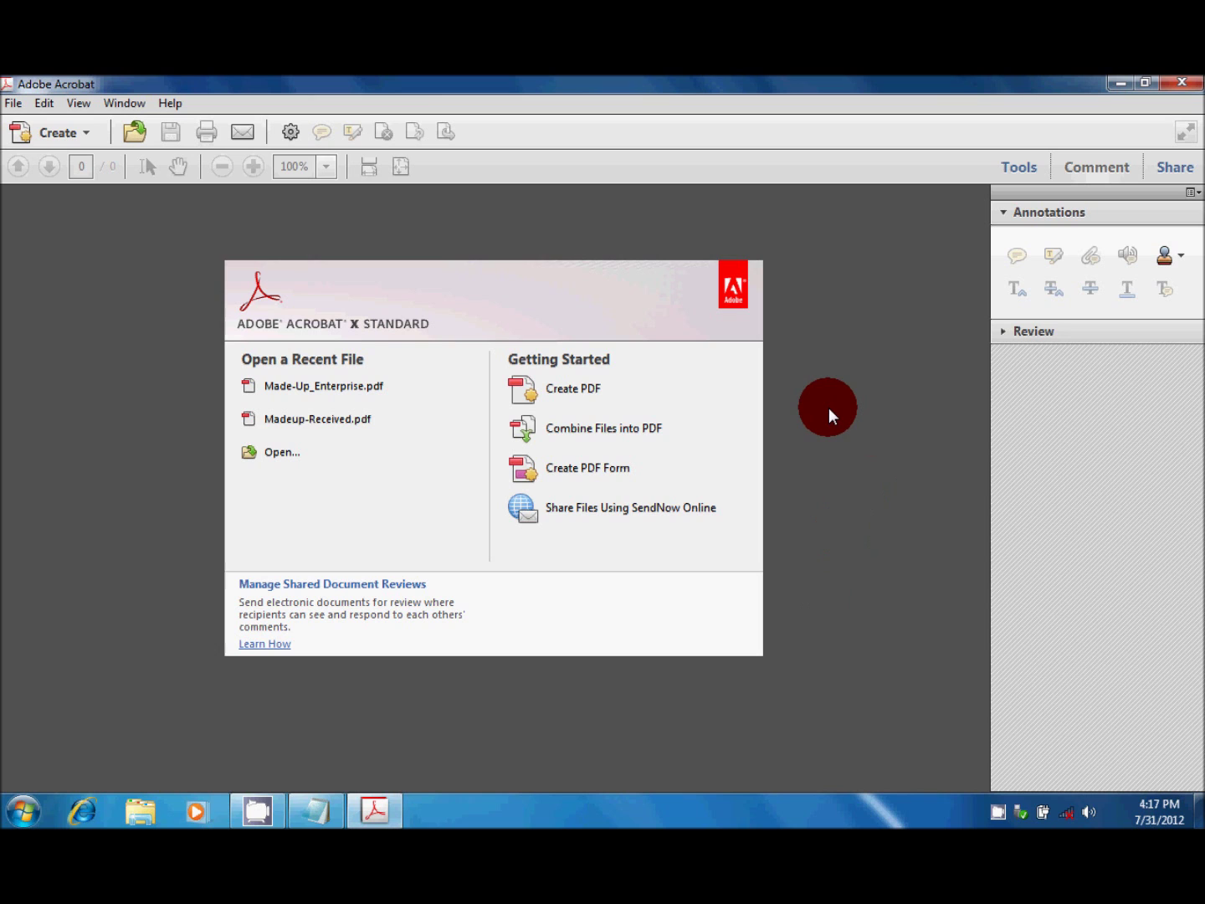
Step: Close Acrobat and browse Local Disk (C:) > Users > the user's profile to AppData
left_click(1180, 93)
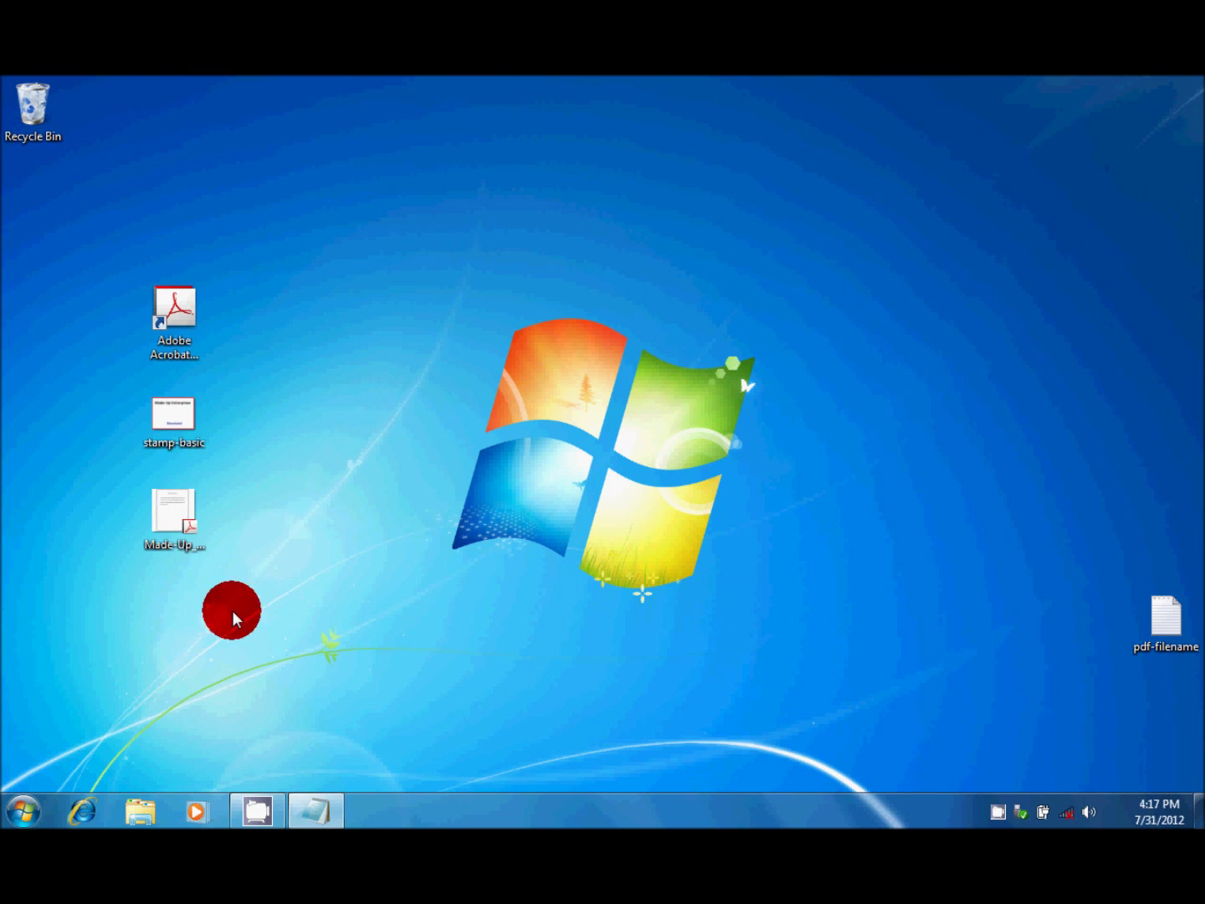
left_click(141, 811)
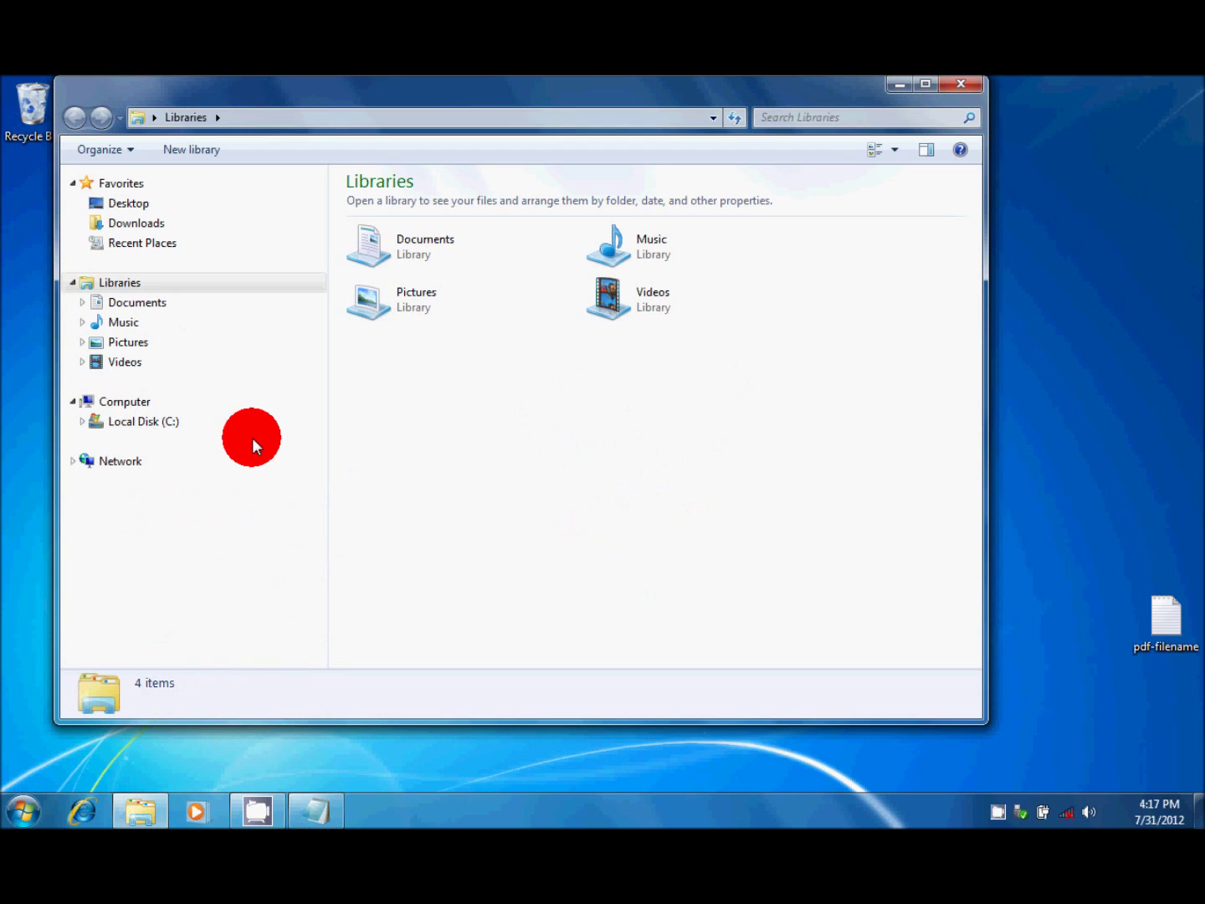
left_click(82, 421)
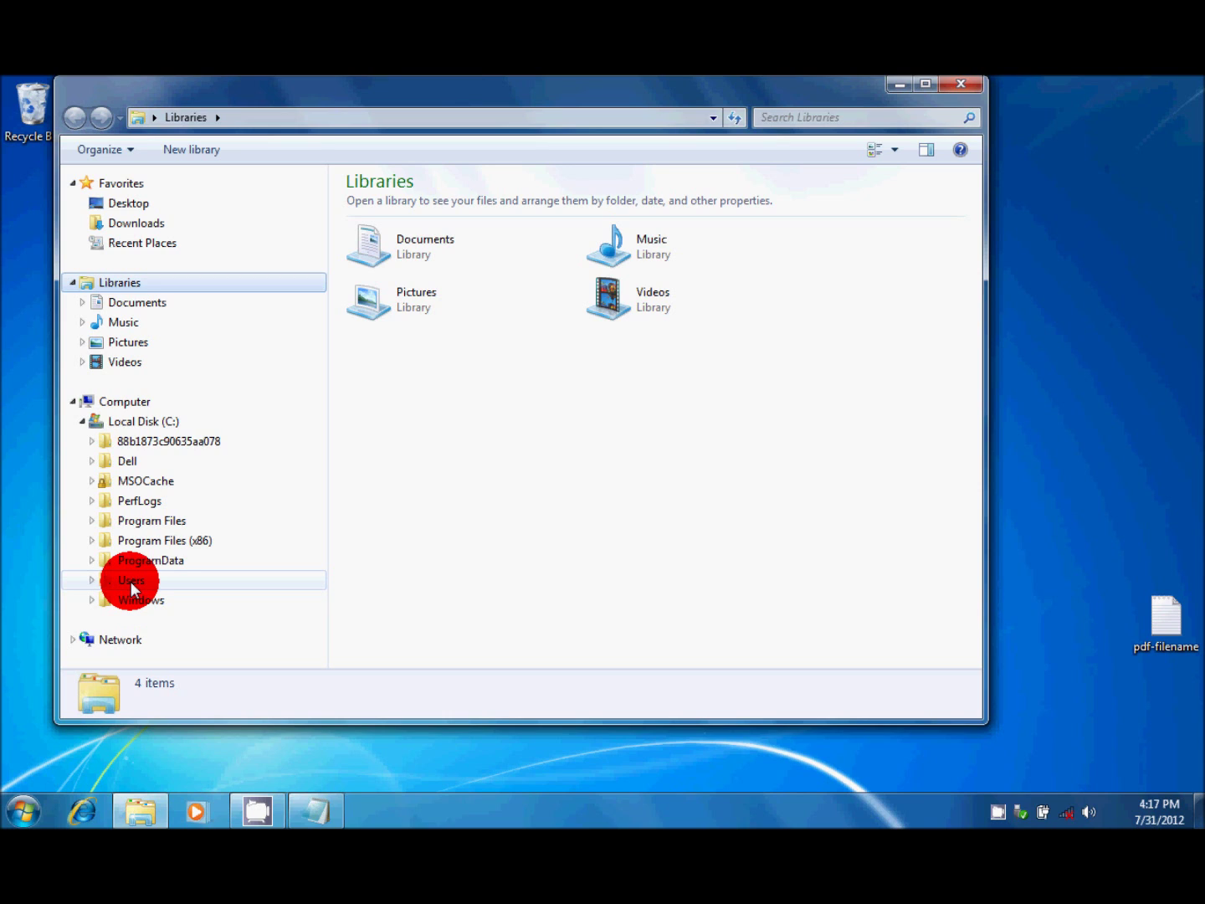
left_click(91, 582)
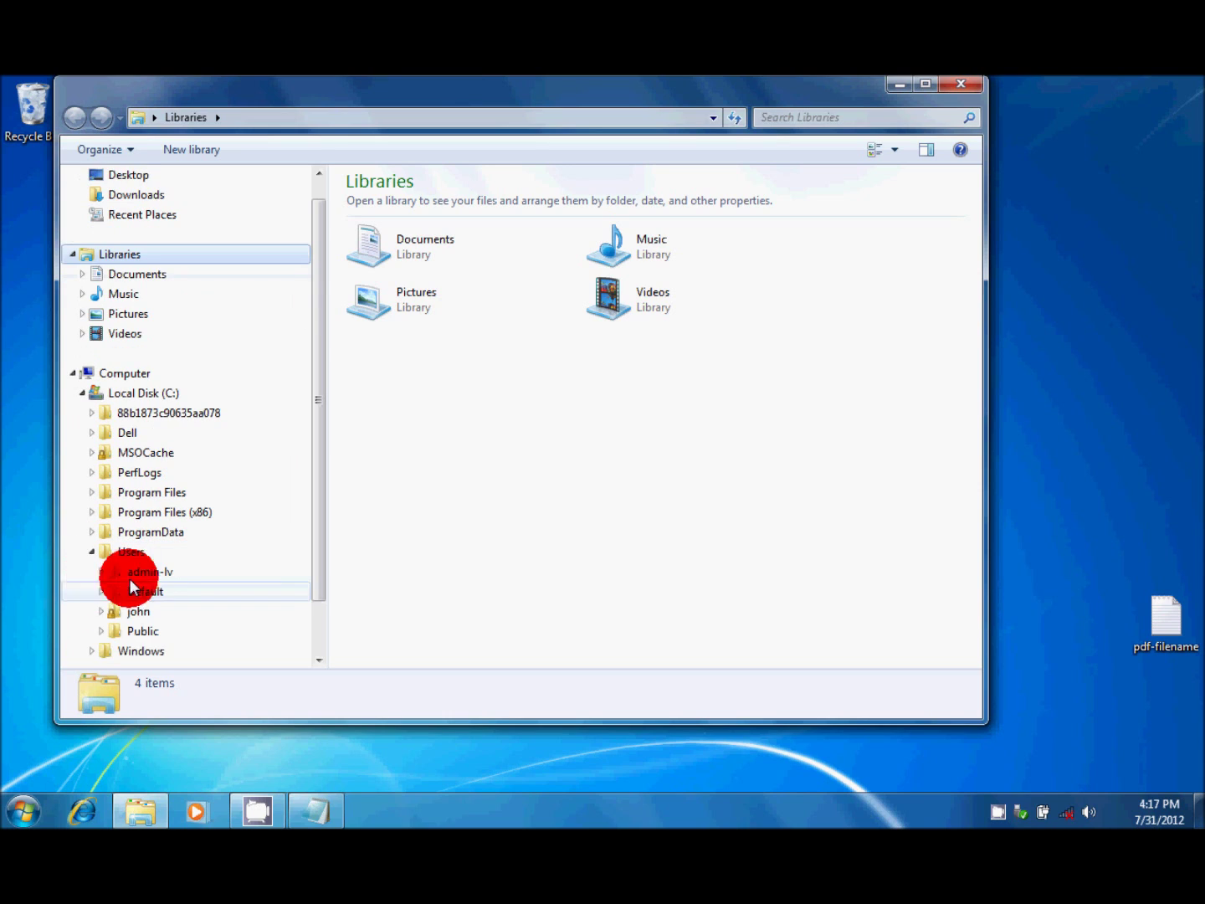
left_click_drag(319, 463, 305, 531)
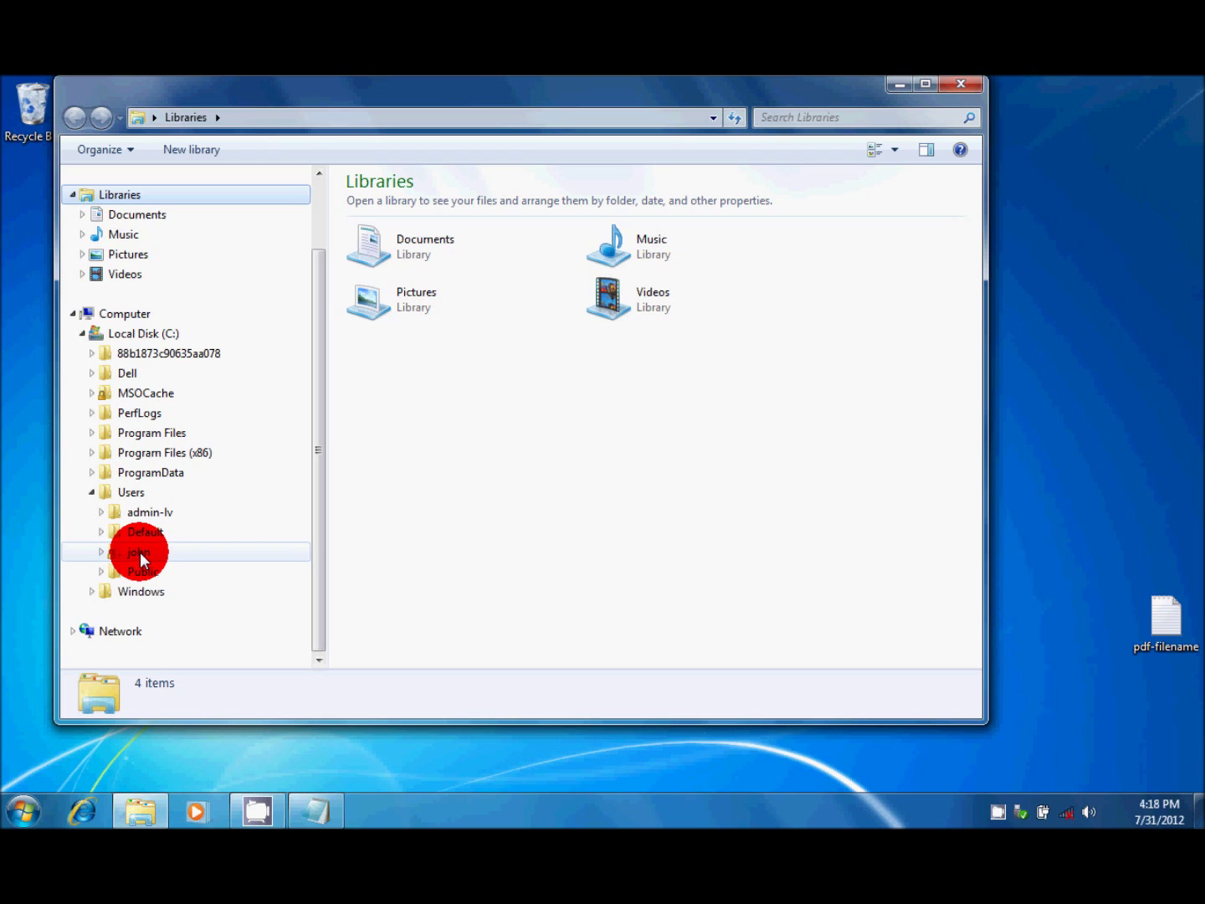
left_click(101, 552)
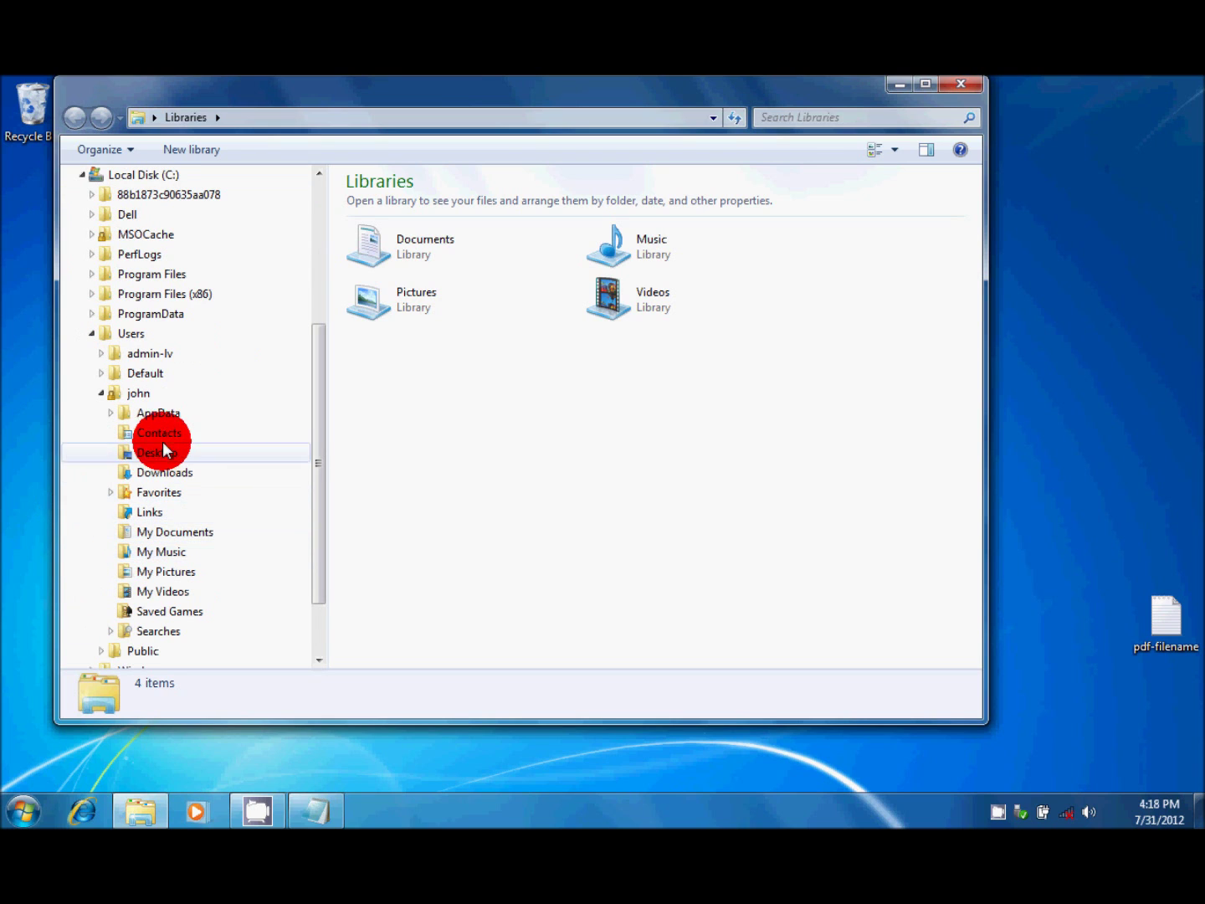
left_click(163, 410)
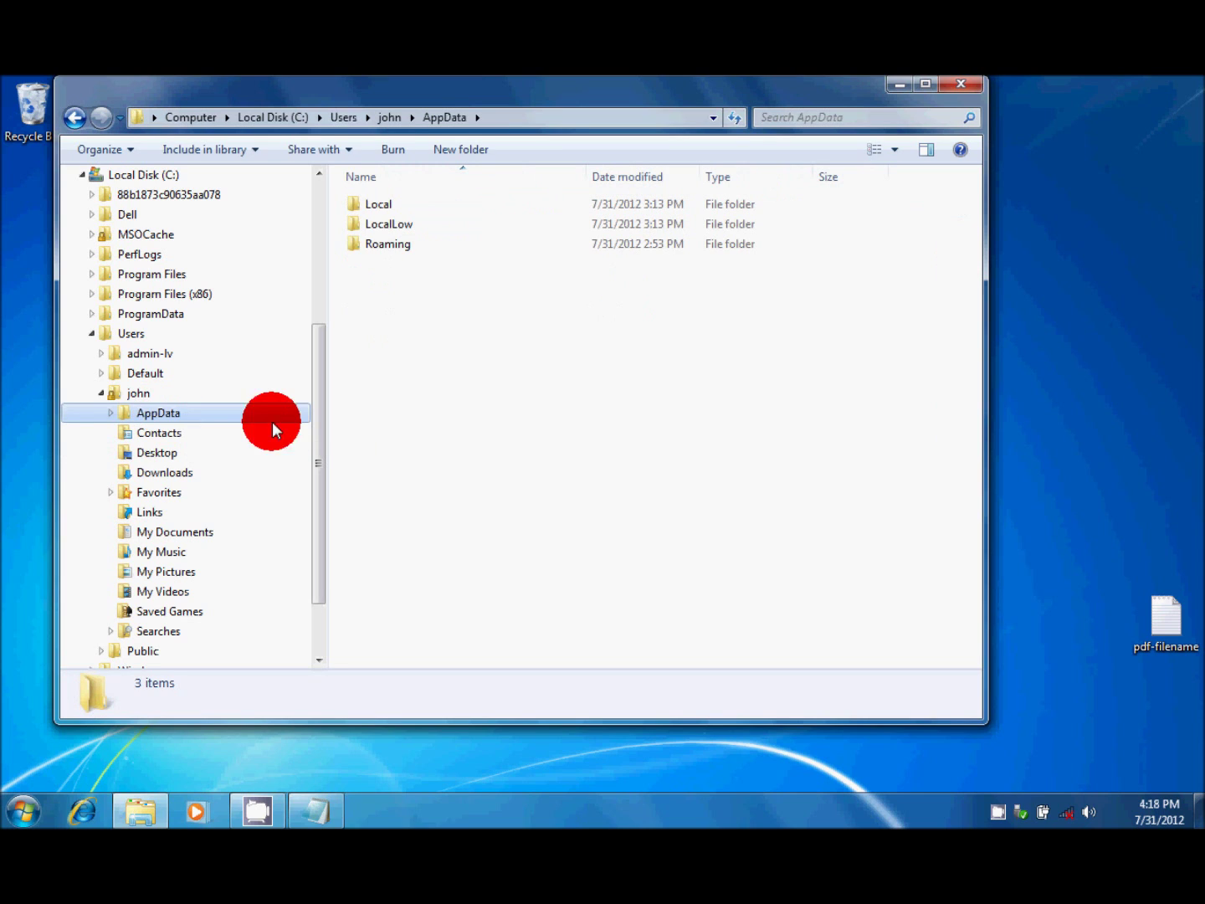
scroll(318, 434, "up", 2)
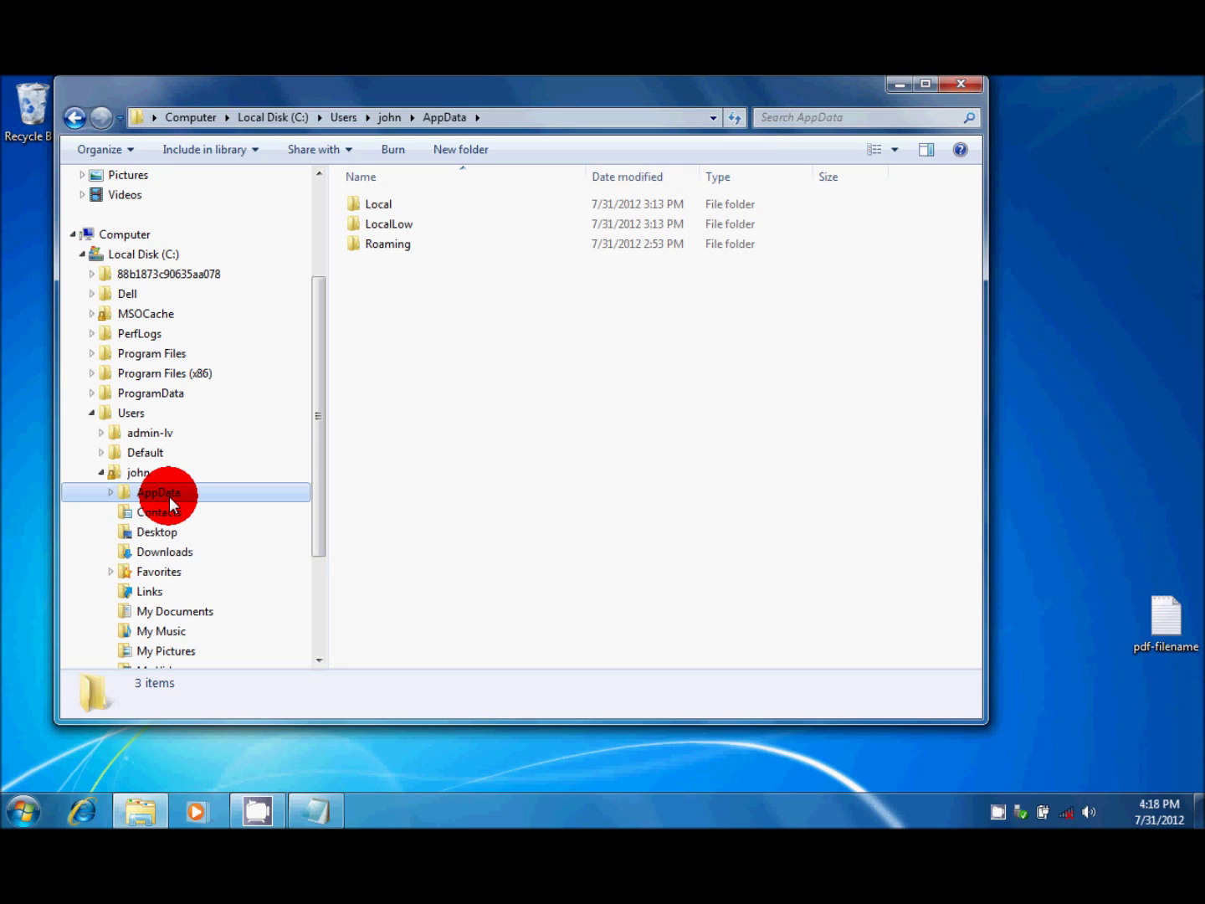
key("alt")
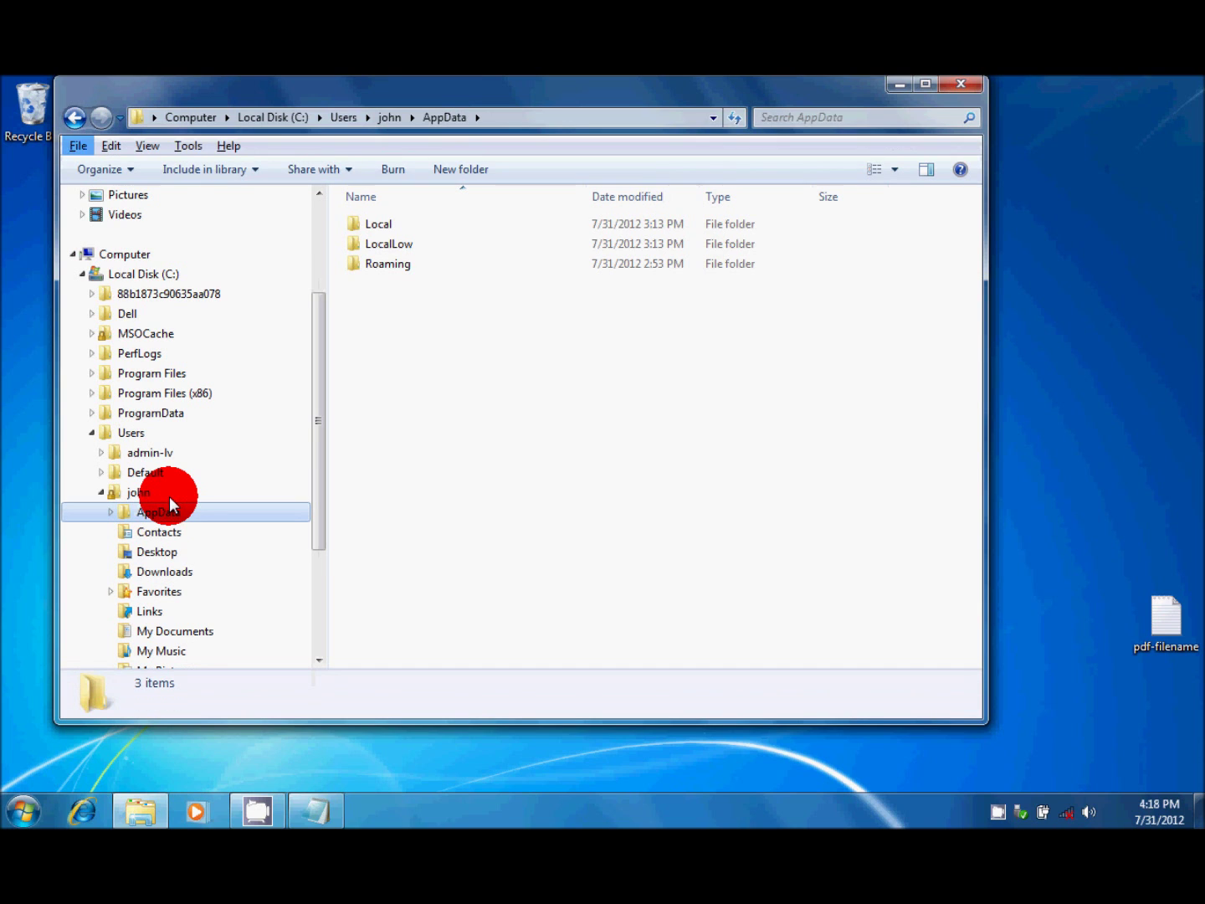
left_click(185, 145)
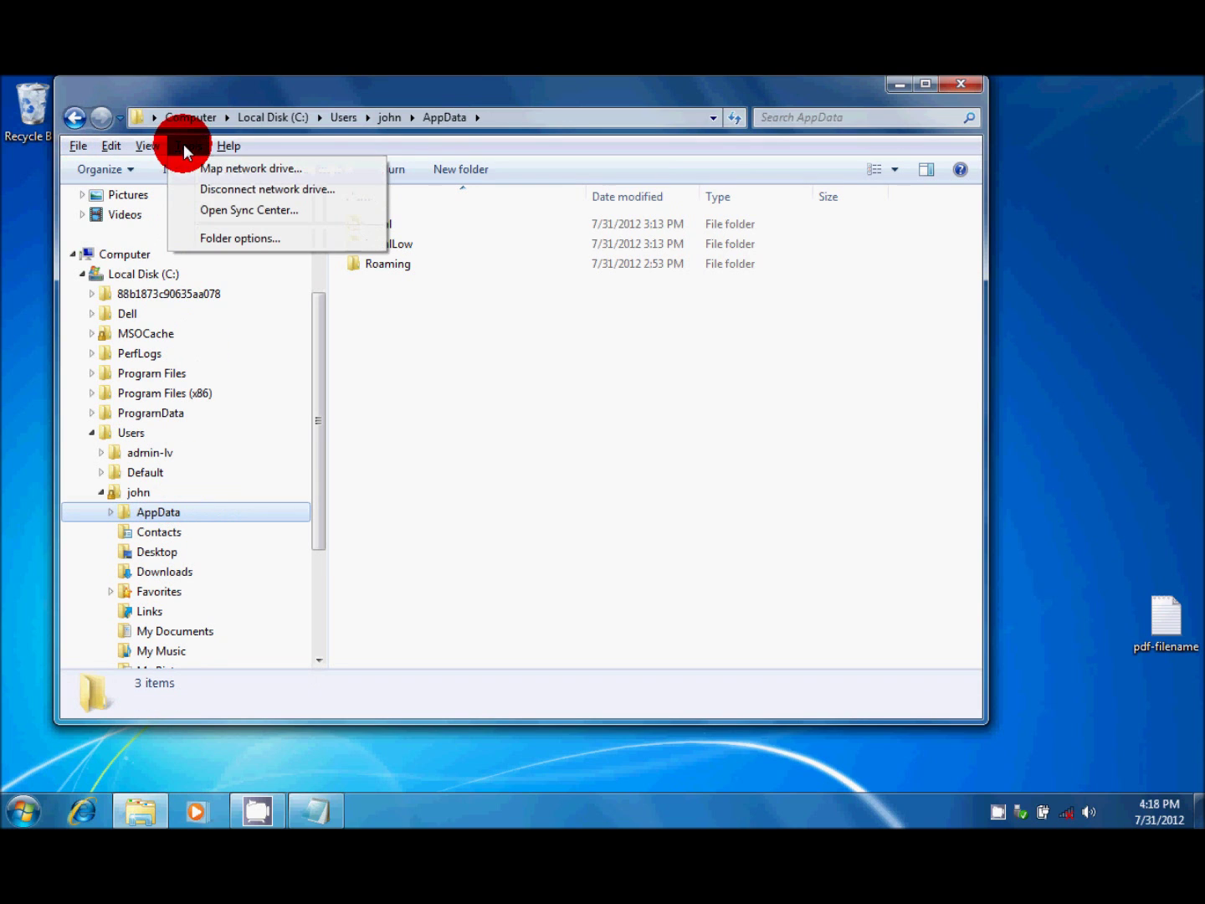
left_click(248, 242)
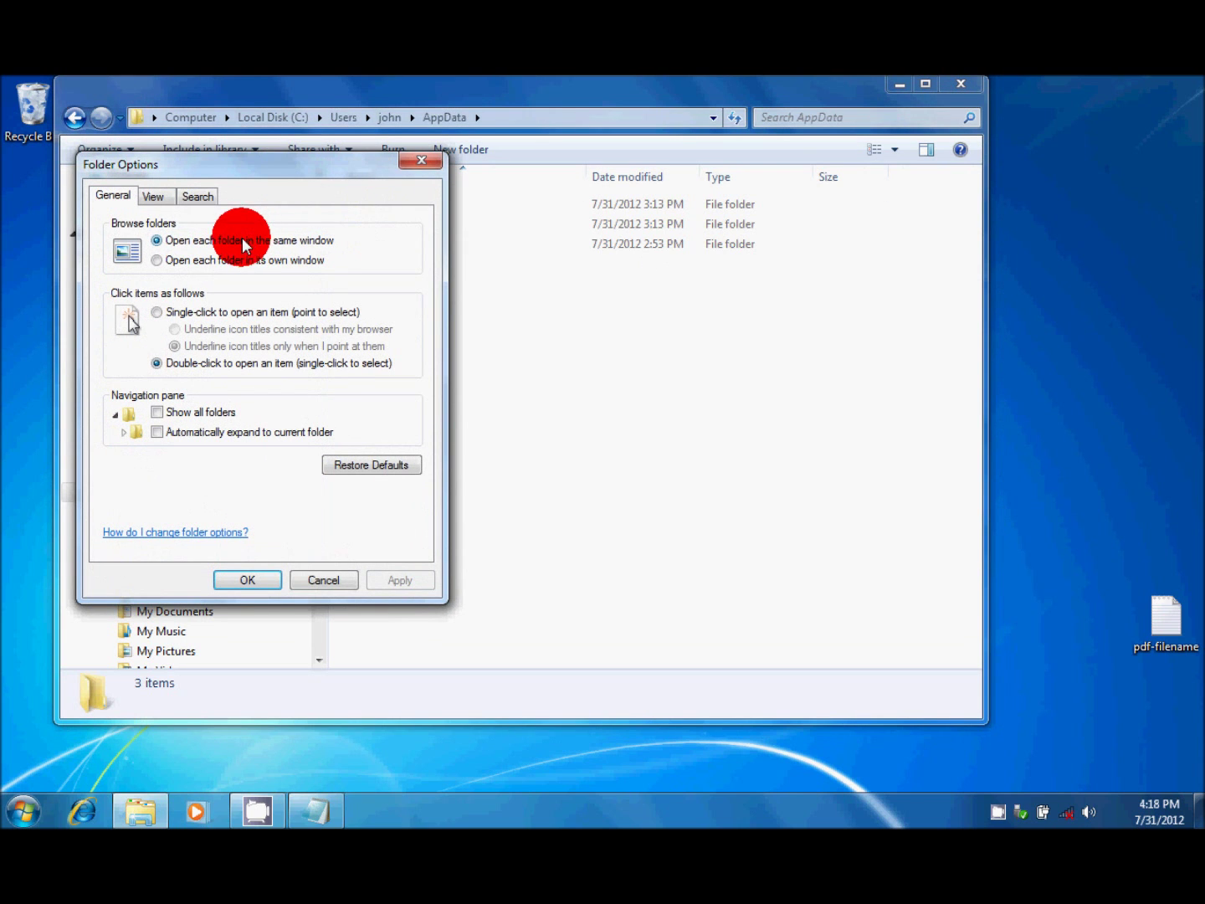
left_click(161, 199)
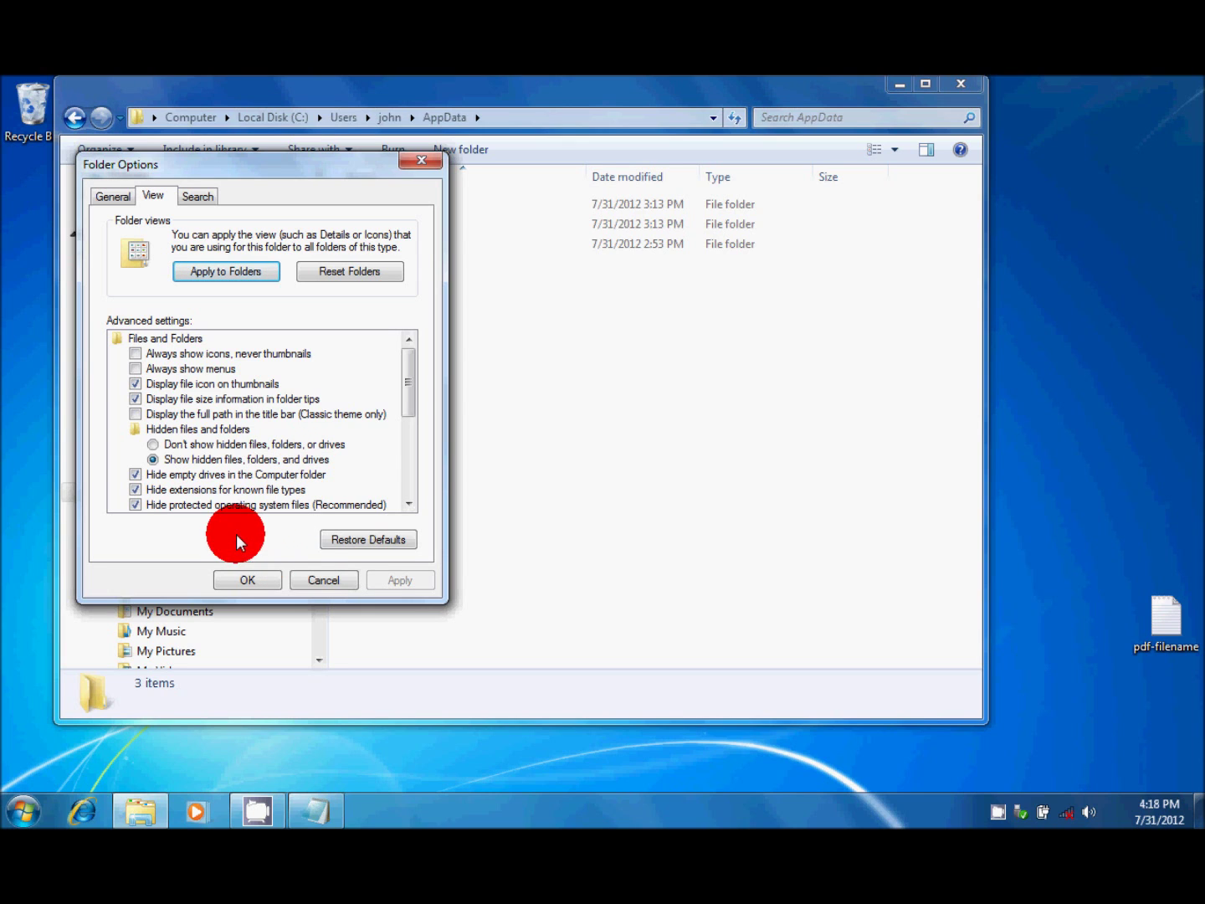
left_click(312, 581)
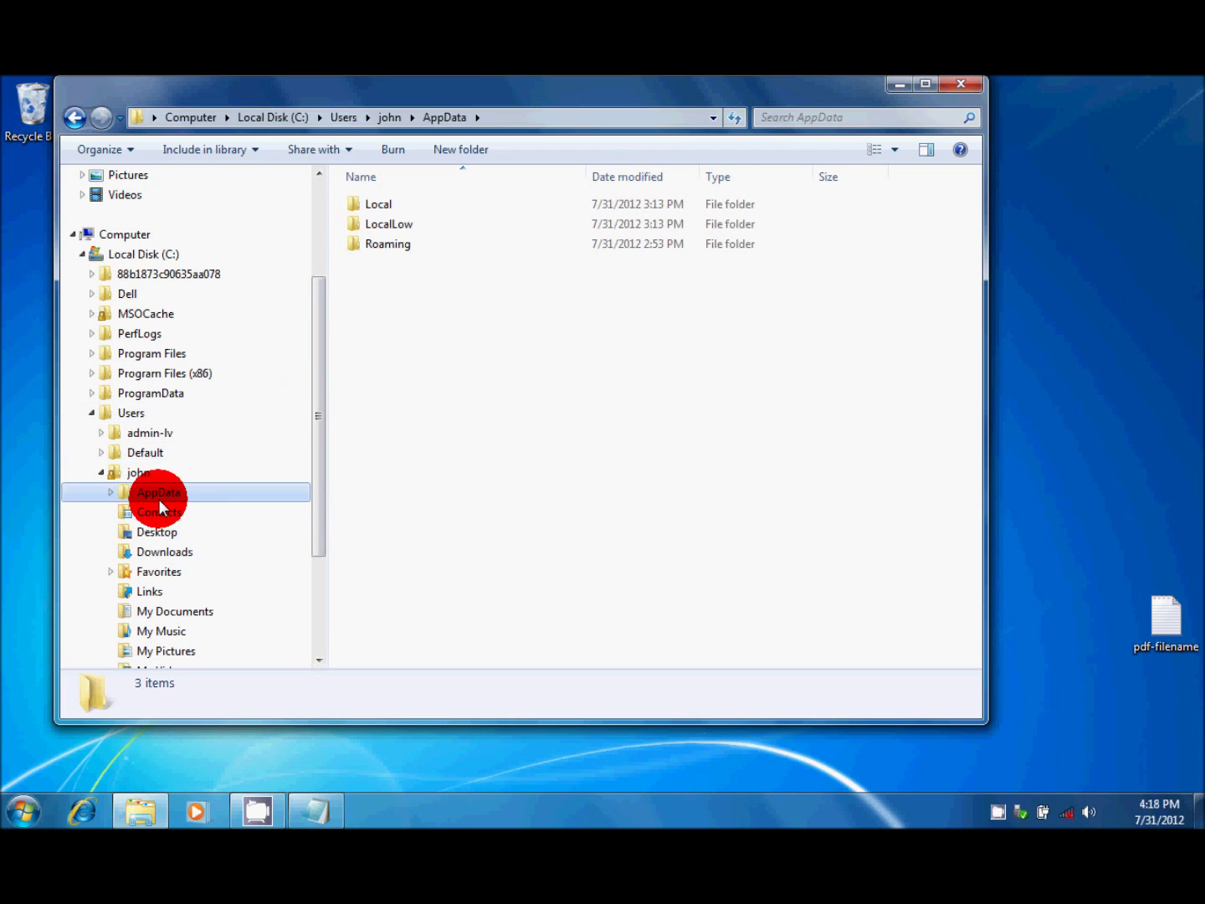
Step: Drill down through Roaming, Adobe, Acrobat and 10.0 into the Stamps folder
left_click(412, 301)
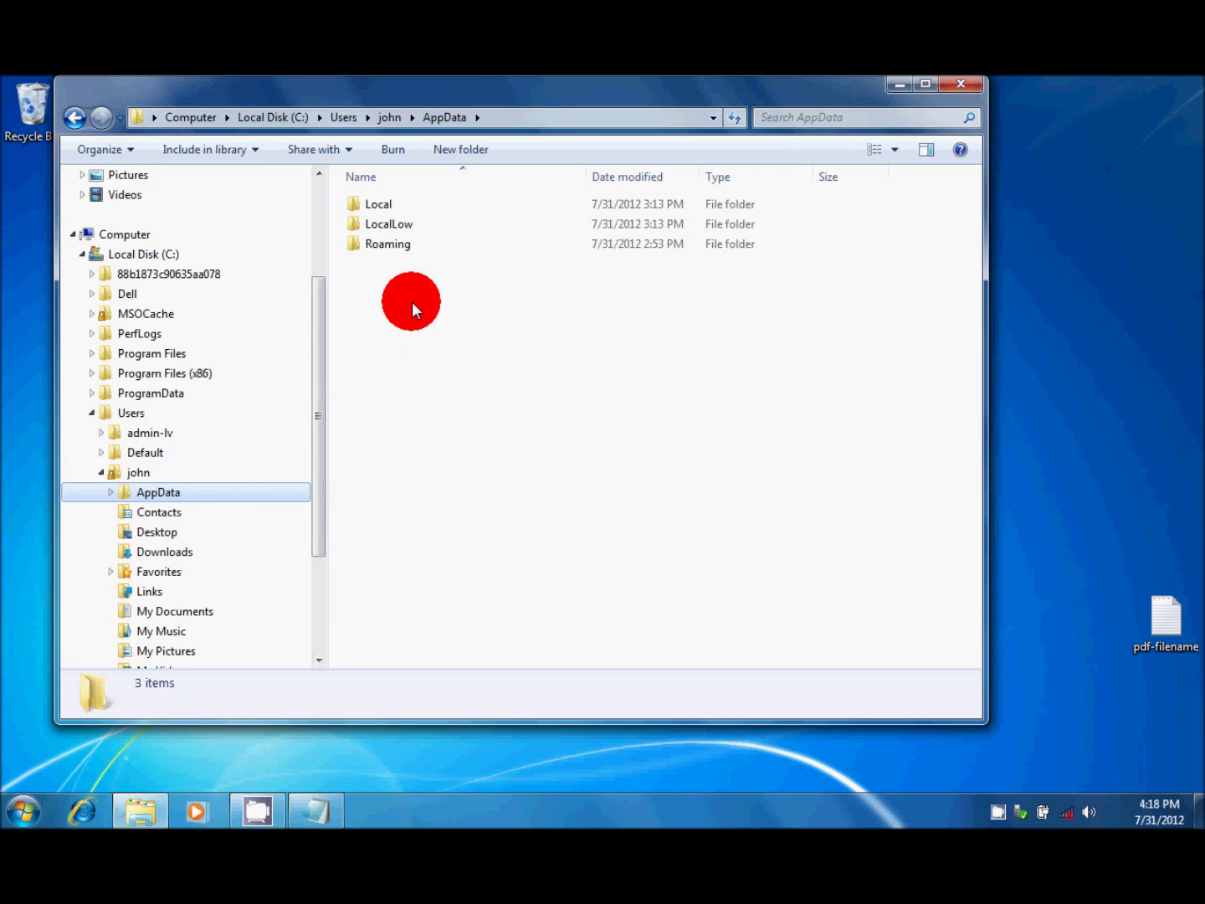
double_click(395, 245)
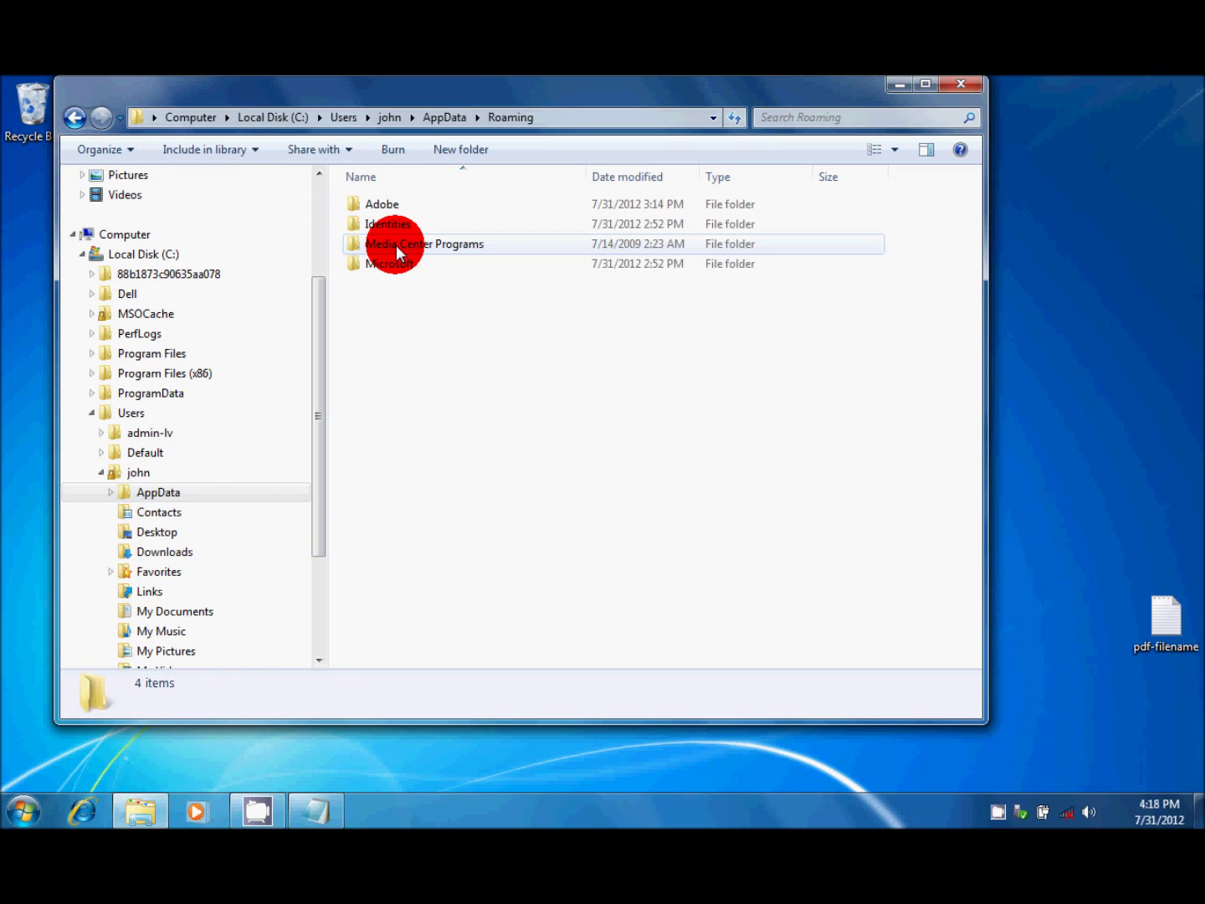
double_click(390, 203)
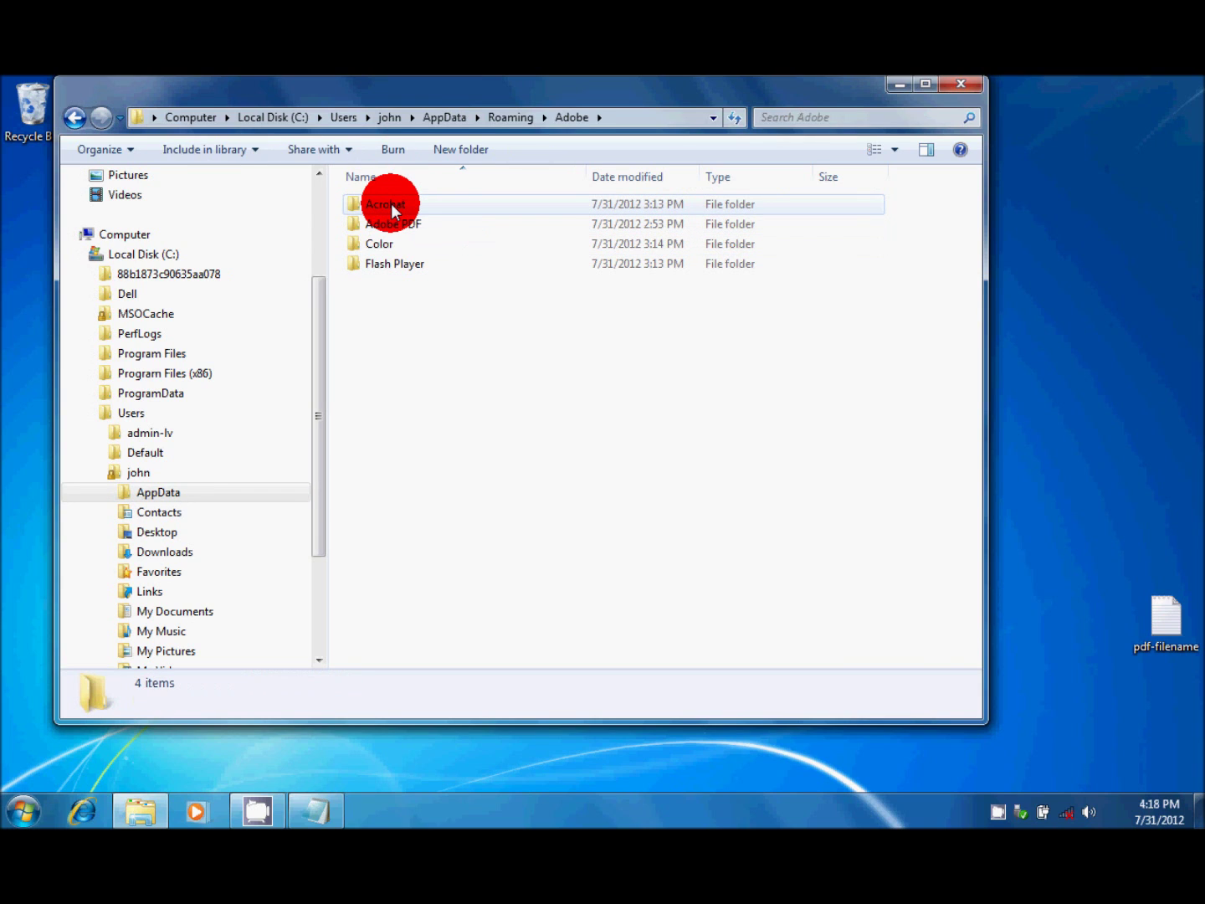
double_click(391, 203)
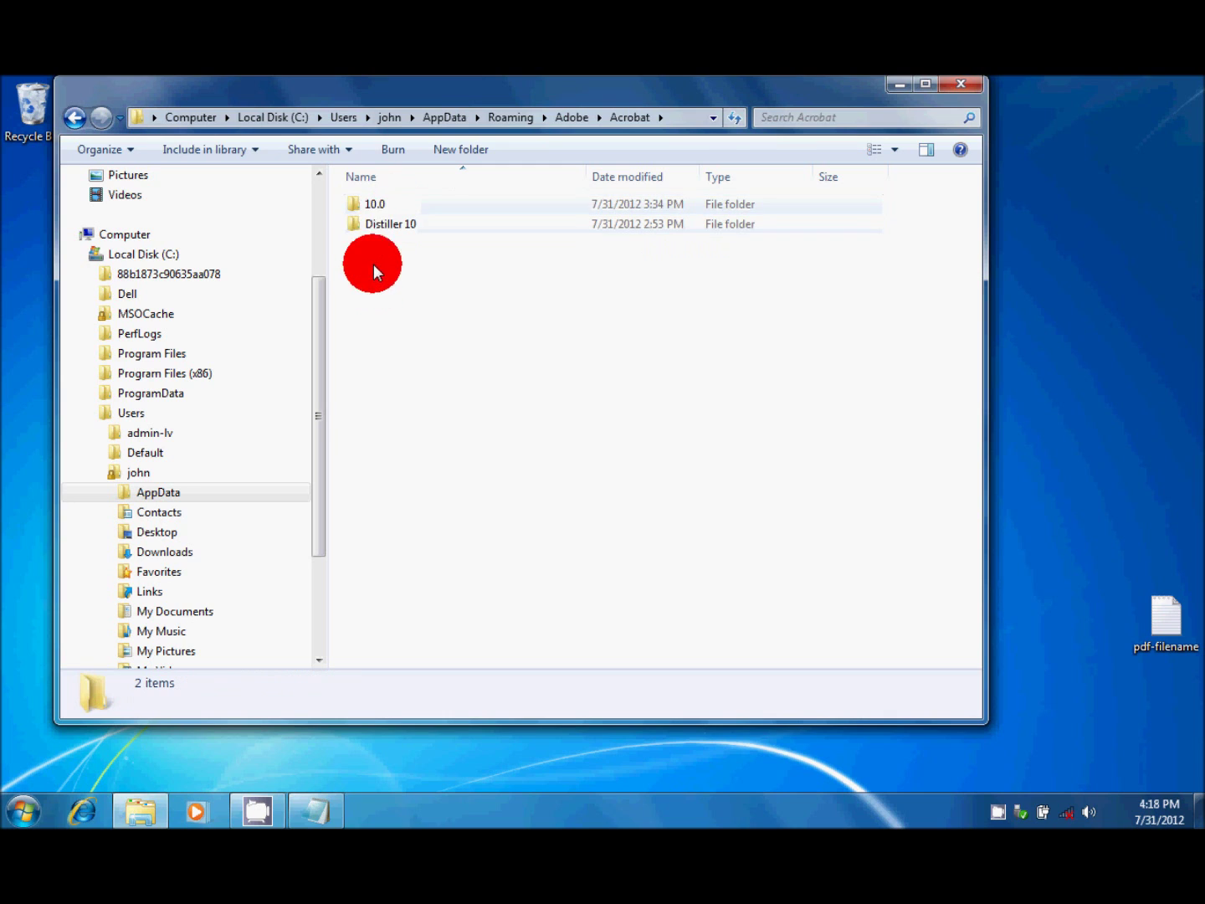
double_click(375, 204)
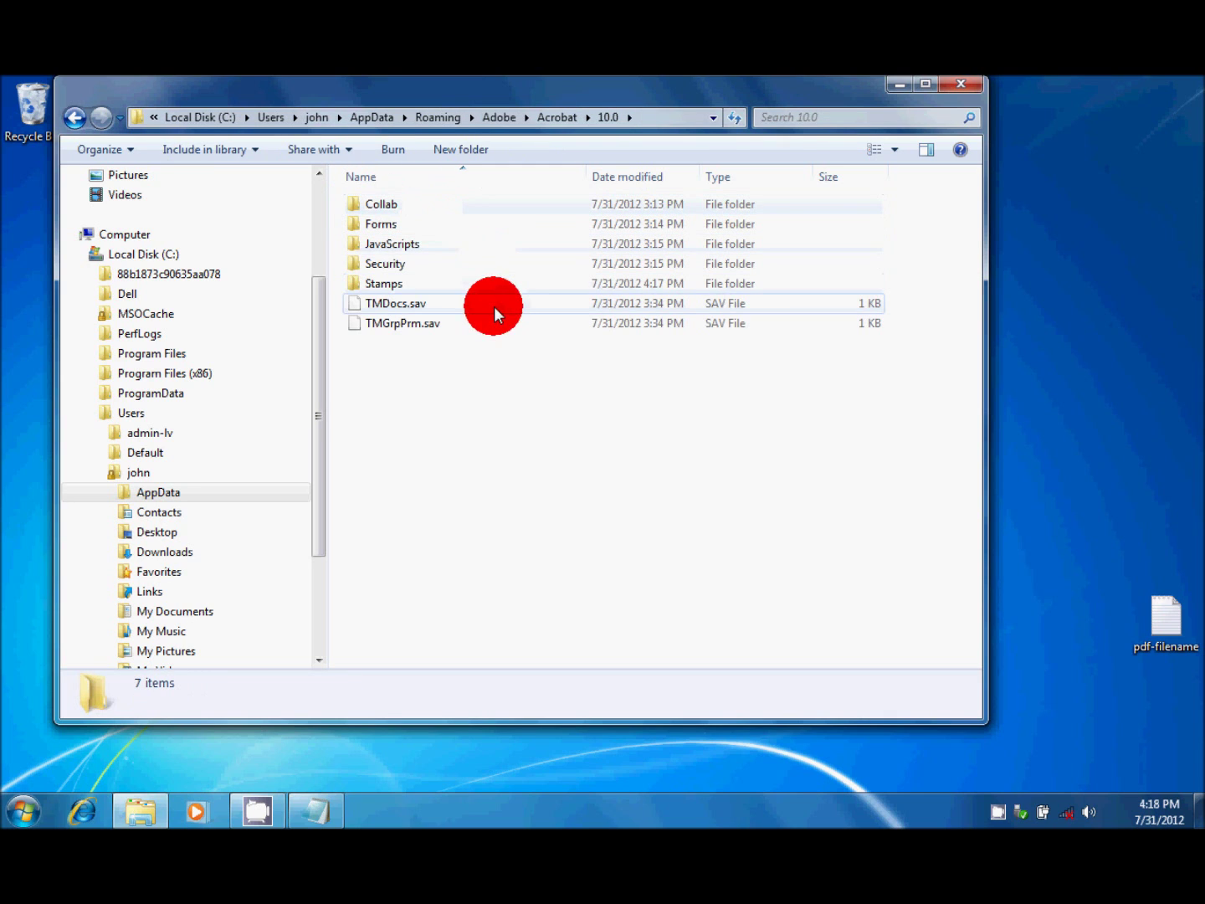
double_click(385, 283)
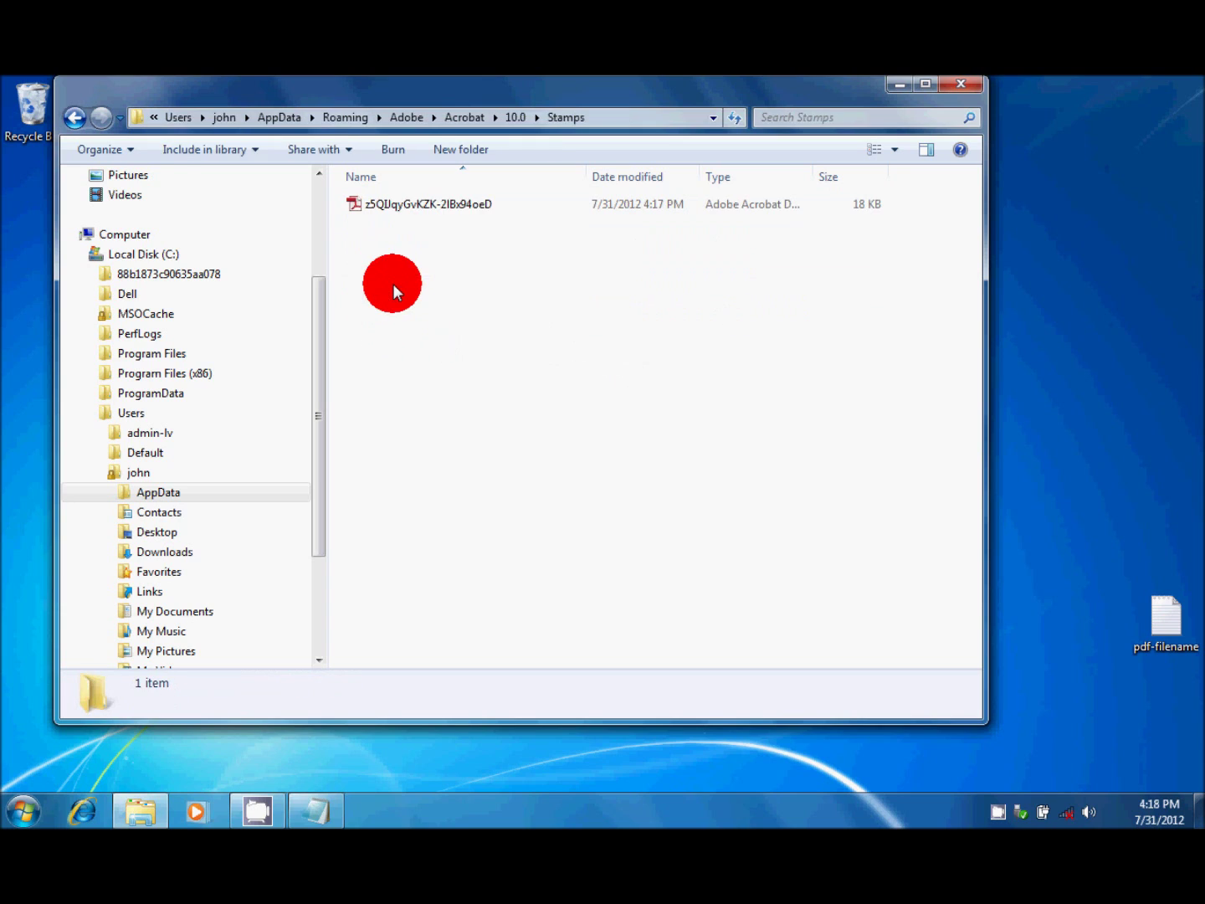
Step: Rename the single stamp PDF to 'MadeUP-Received' and select the renamed file
left_click(432, 209)
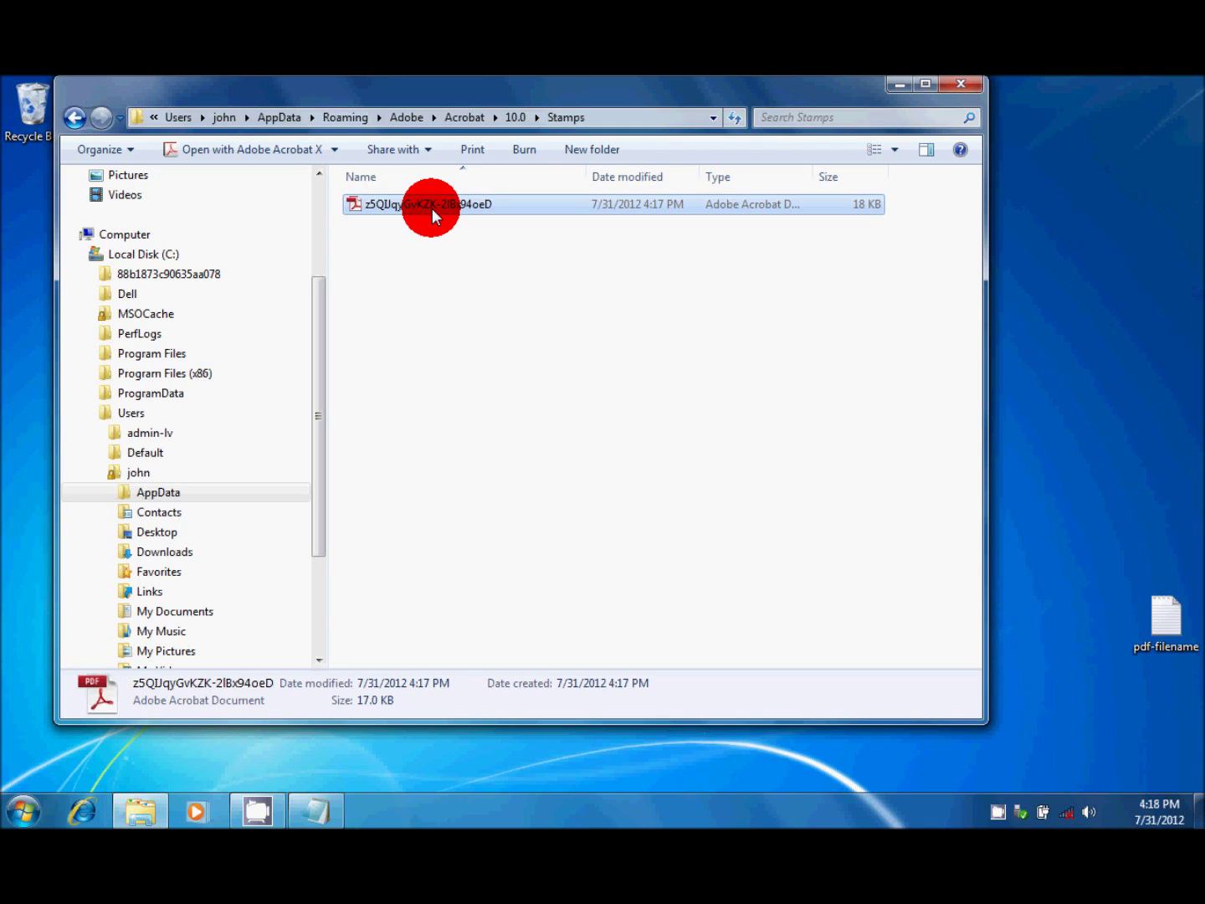
left_click(442, 87)
left_click_drag(442, 87, 501, 90)
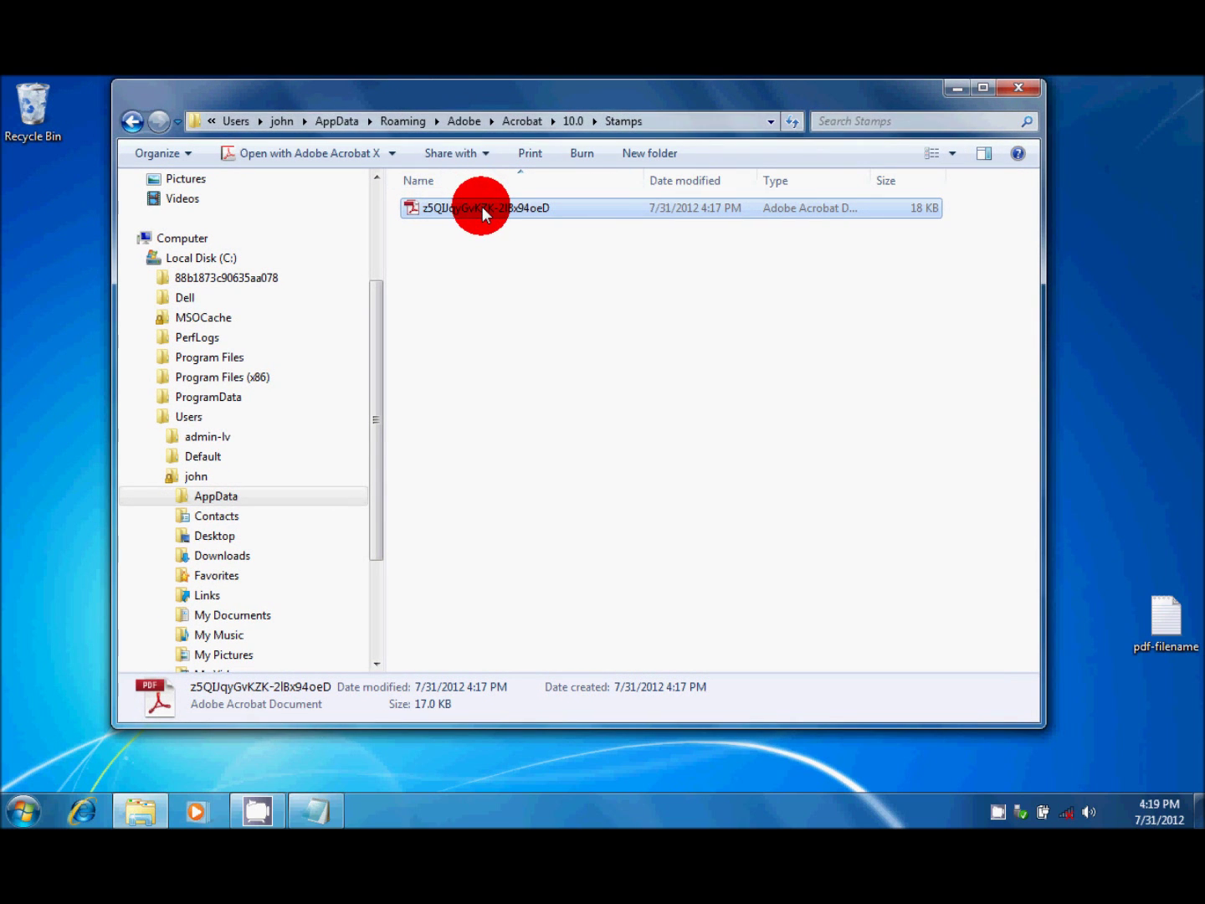
right_click(481, 206)
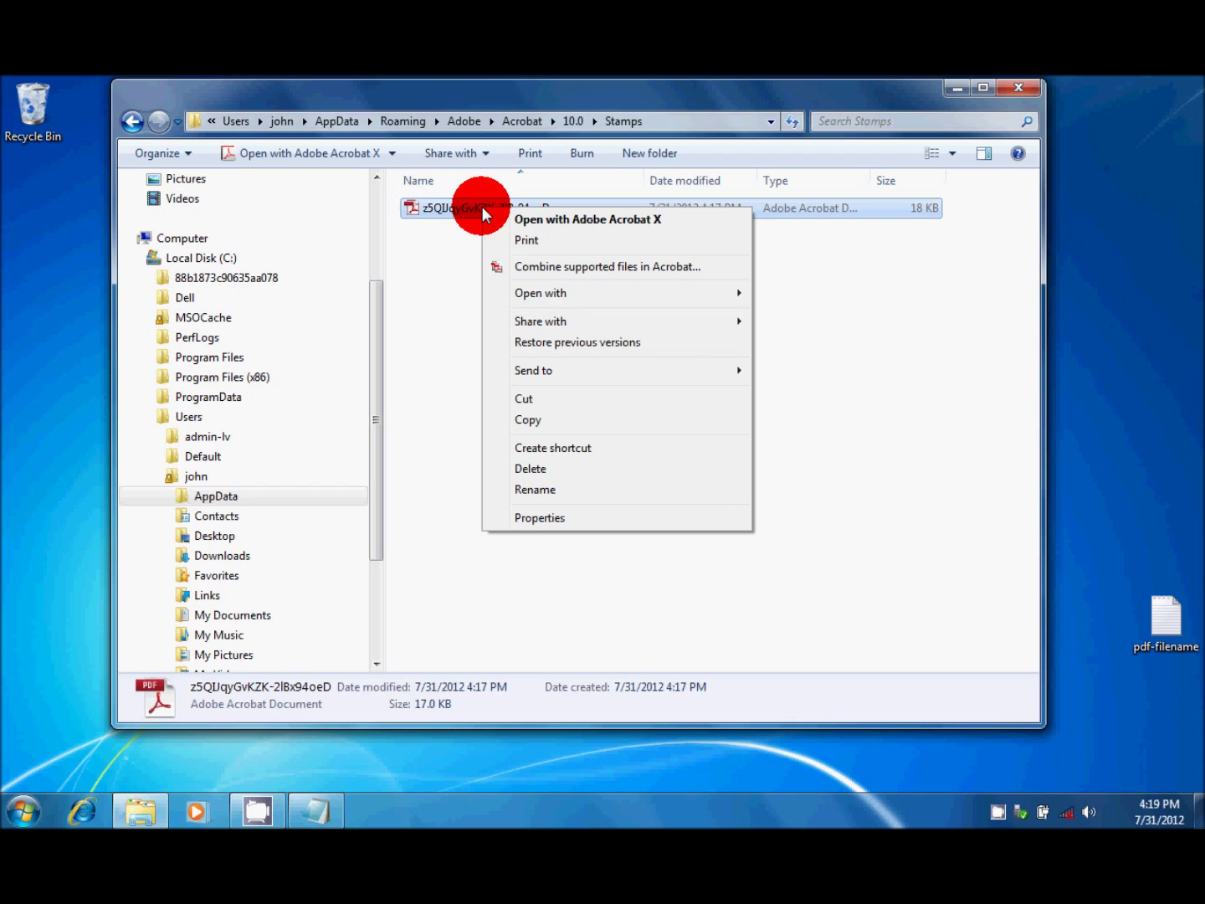
left_click(561, 490)
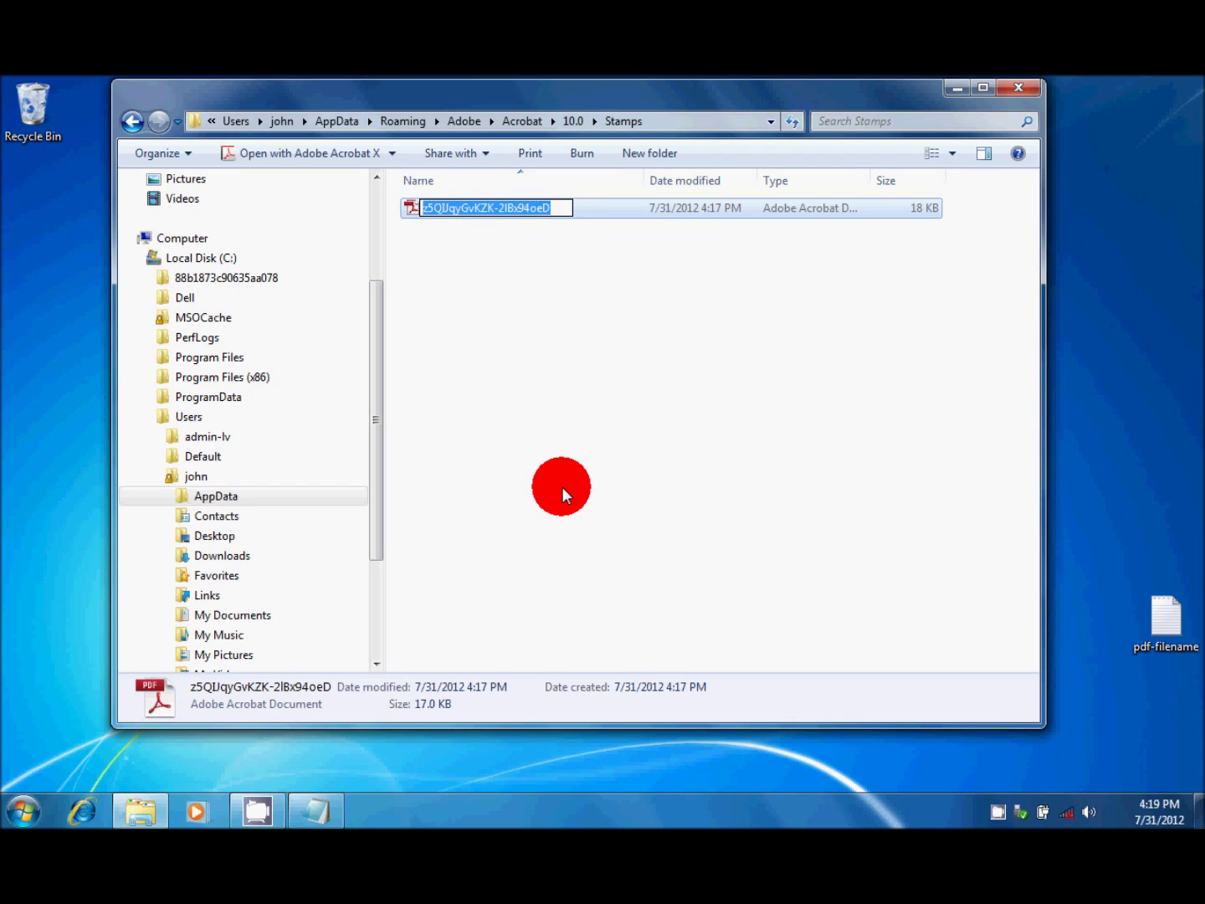
type("MAd")
key("BackSpace")
key("BackSpace")
type("ad")
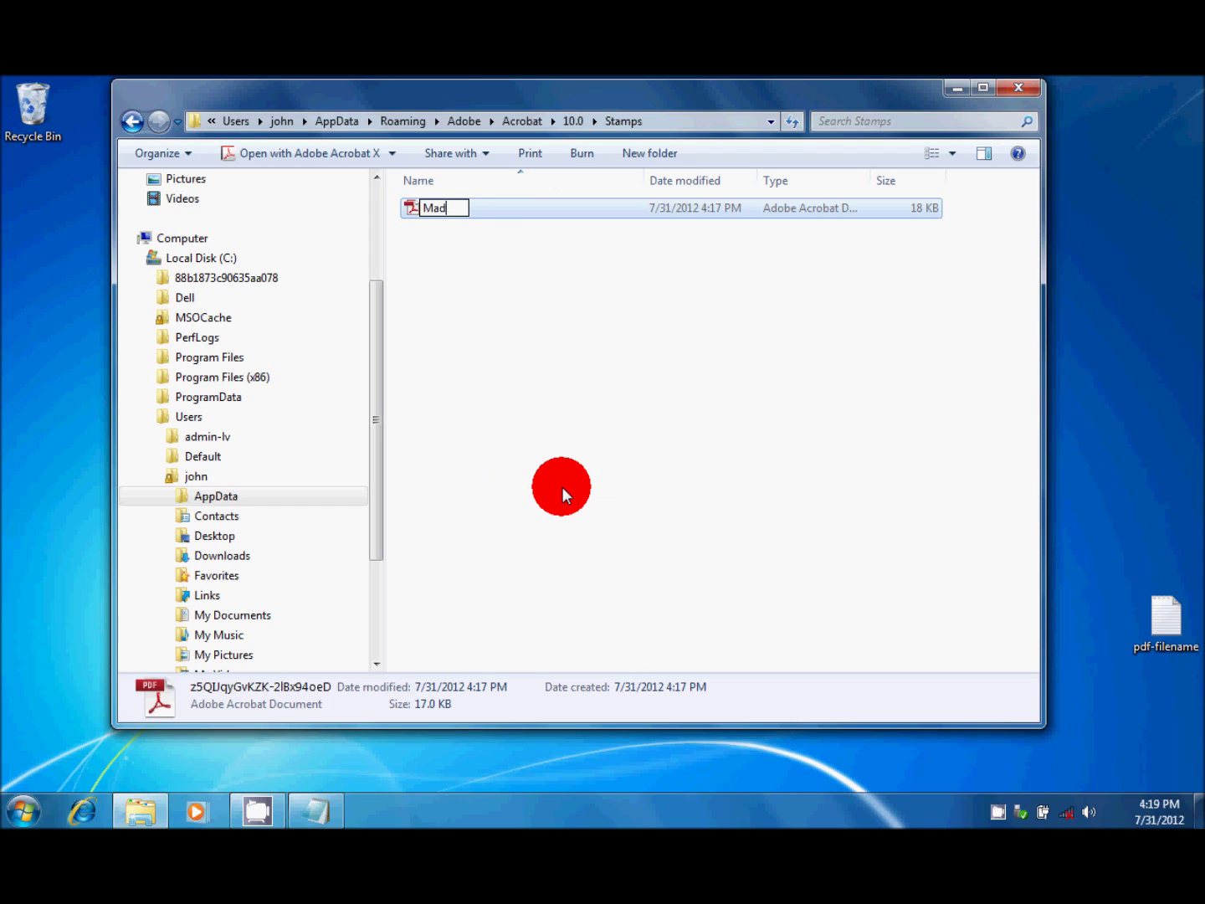
type("eUP-Received")
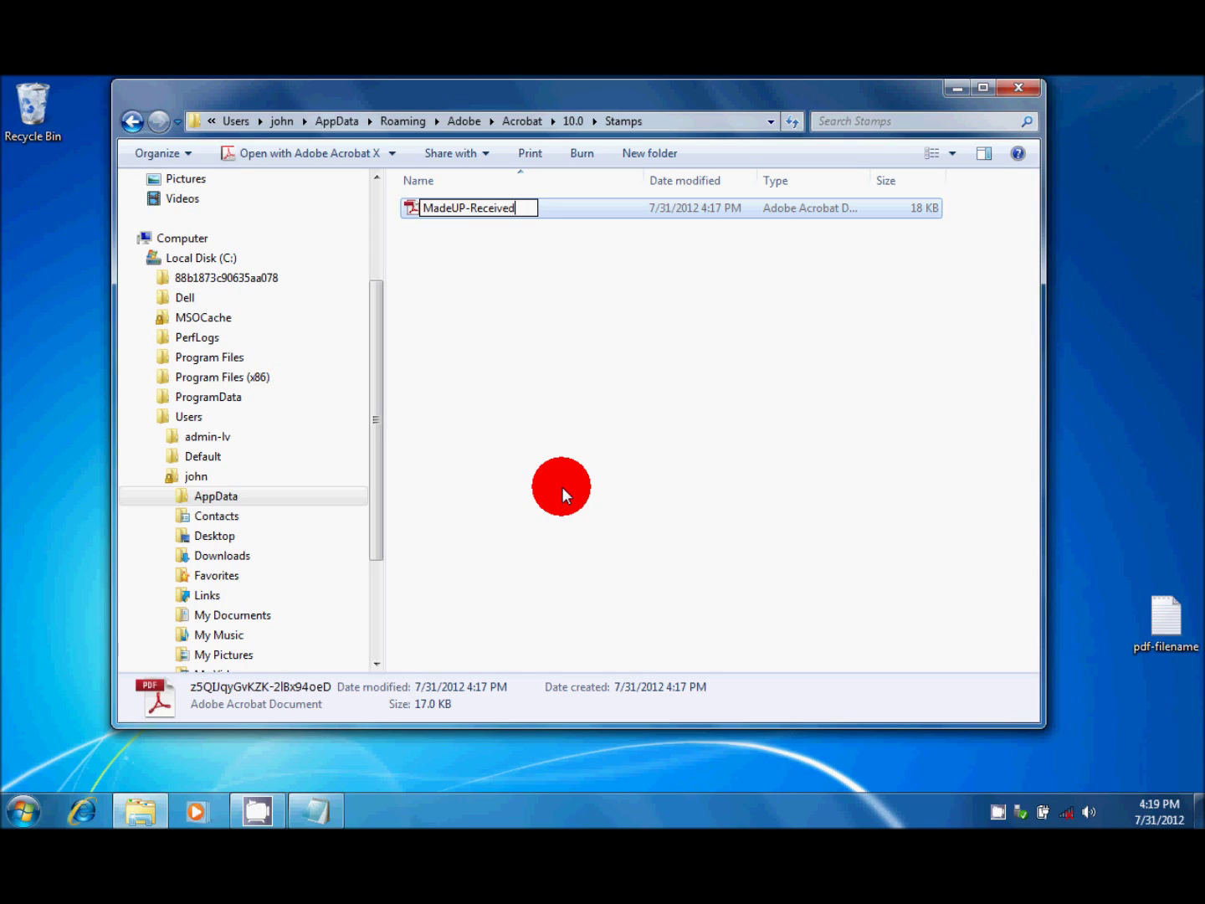
key("Return")
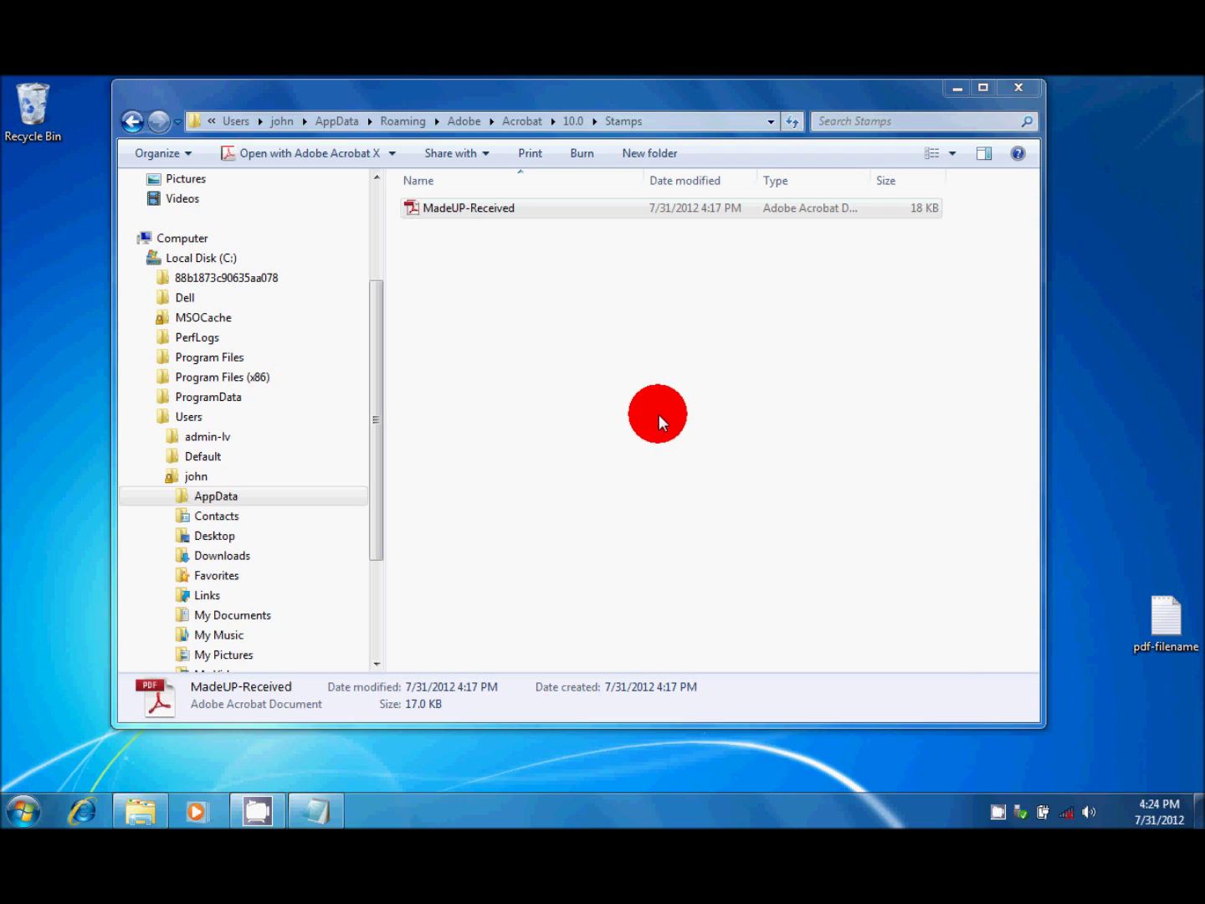
left_click(494, 210)
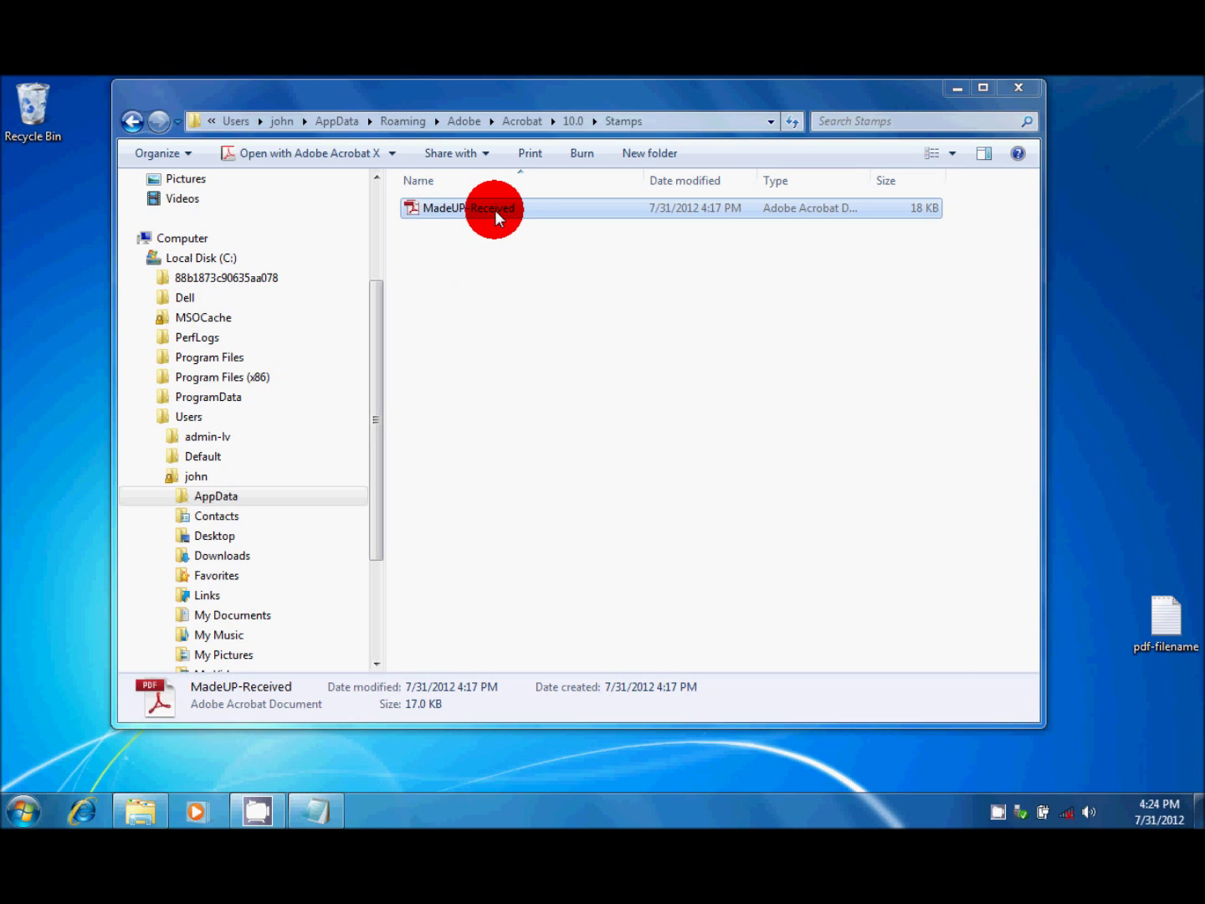
Step: Open MadeUP-Received.pdf, zoom to 100% and scroll to the stamp on page 2
double_click(495, 211)
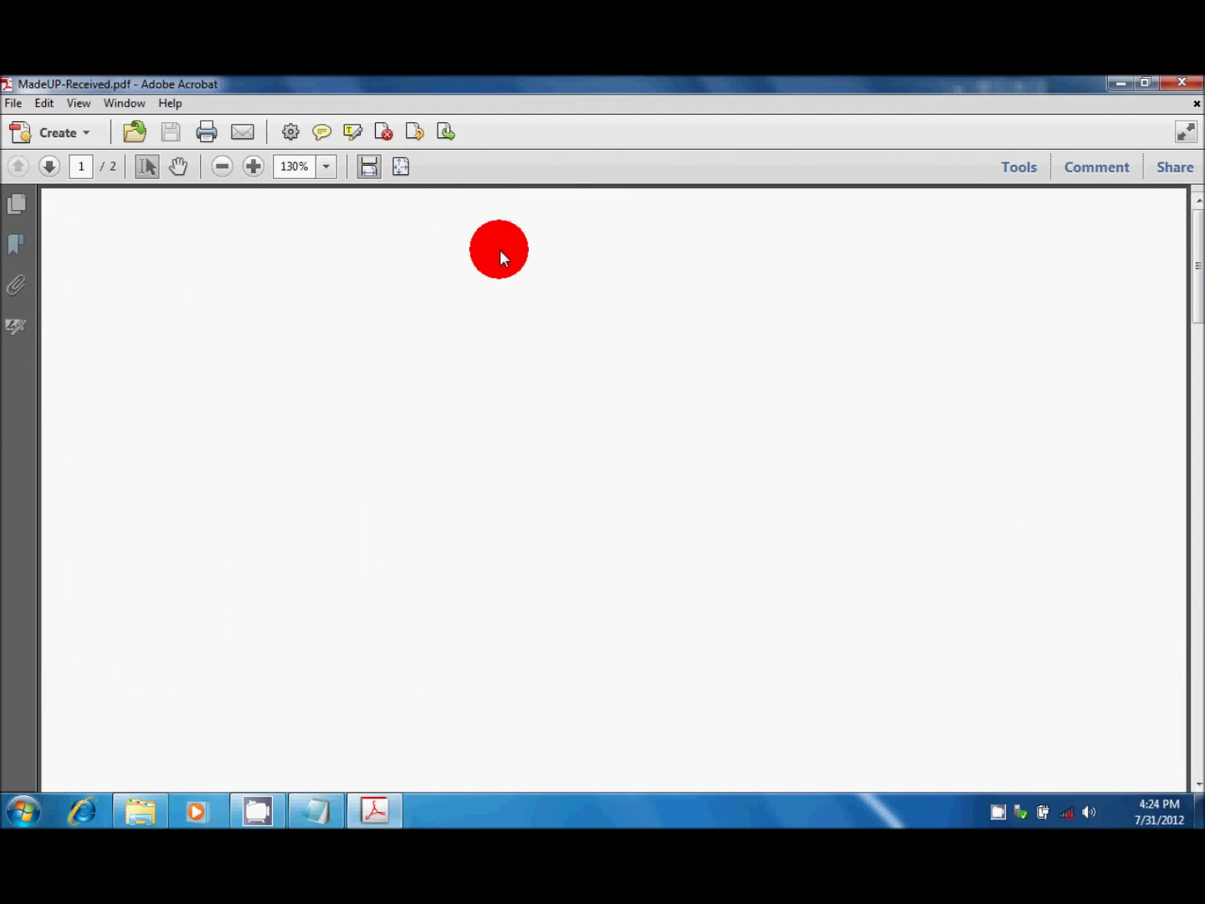
left_click(219, 170)
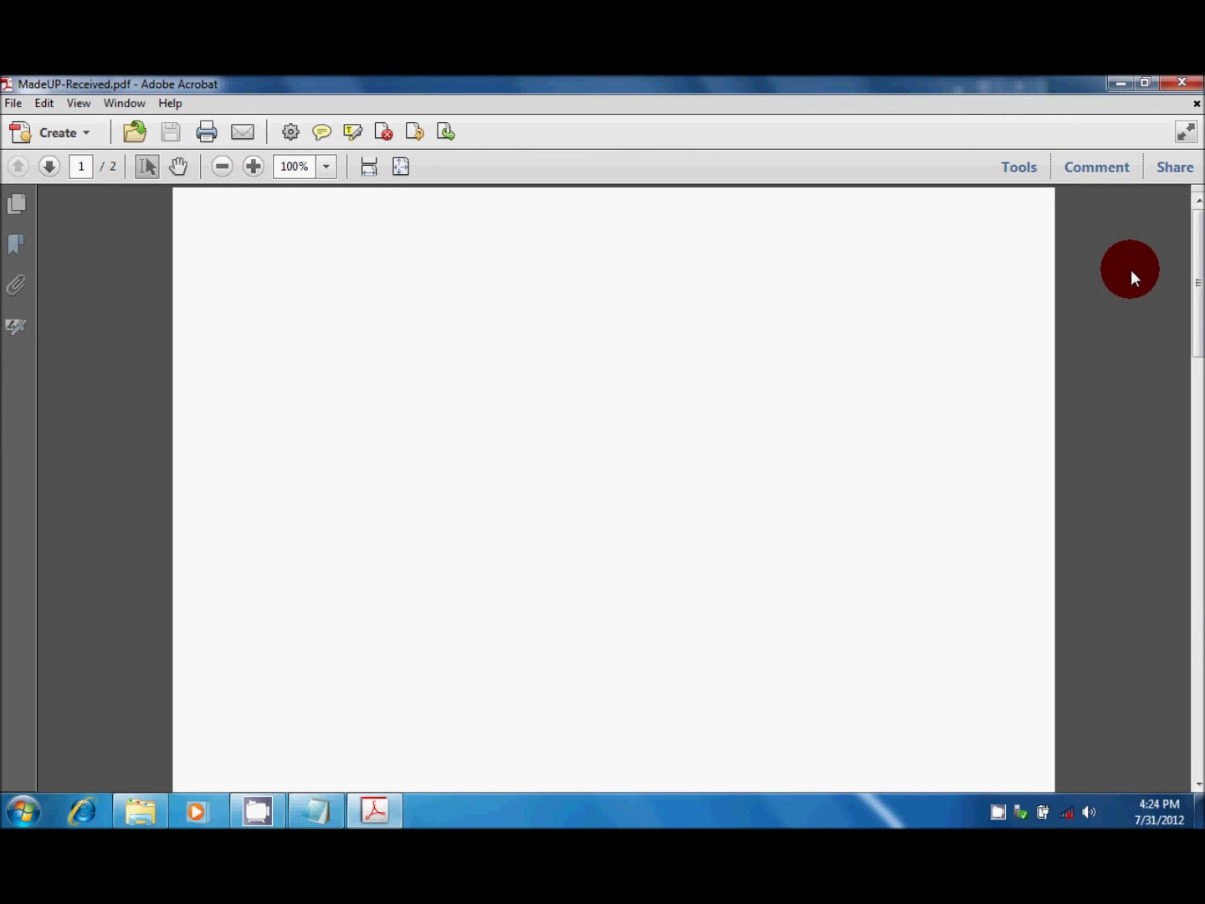
left_click_drag(1199, 243, 1200, 621)
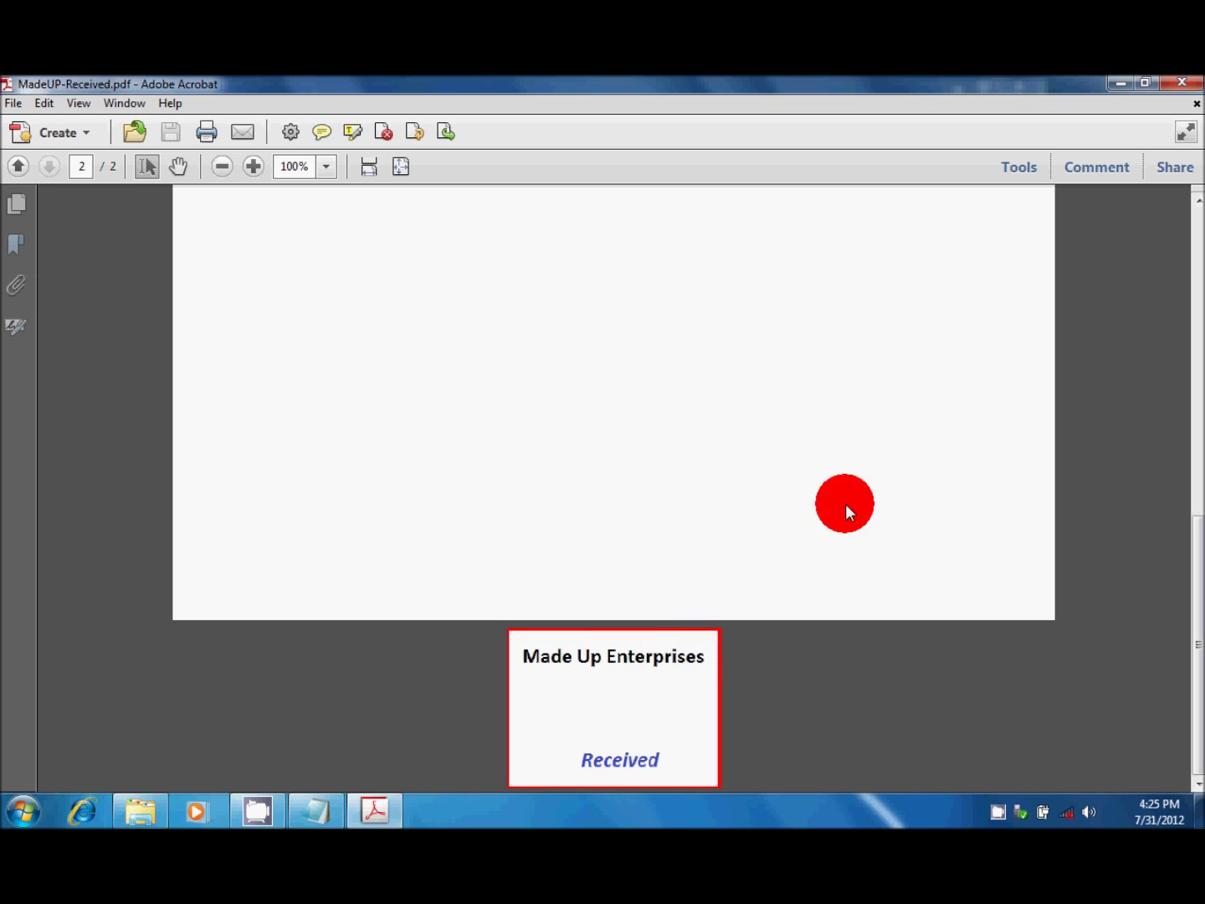
Step: Run Forms > Create on the current document to convert it into a form
left_click(1015, 167)
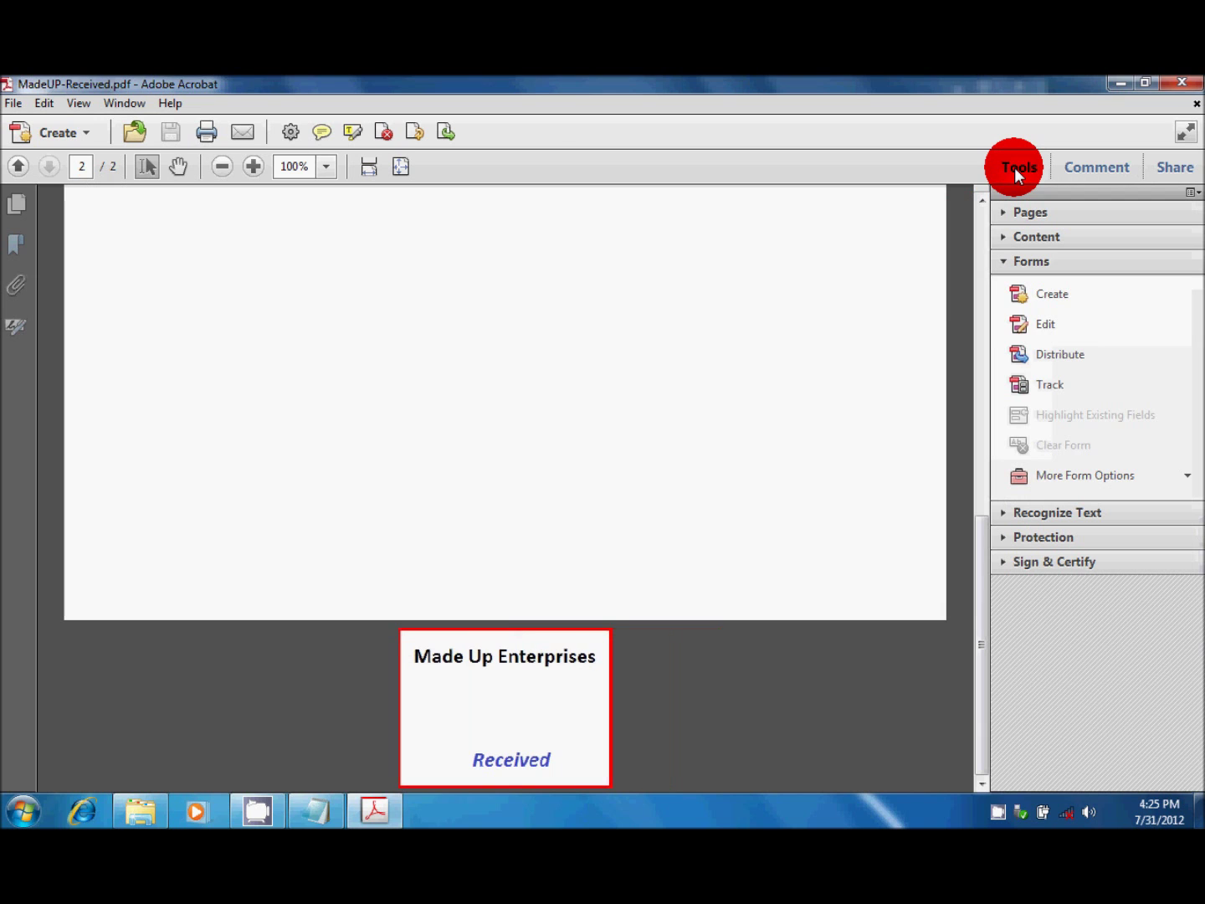
left_click(1059, 295)
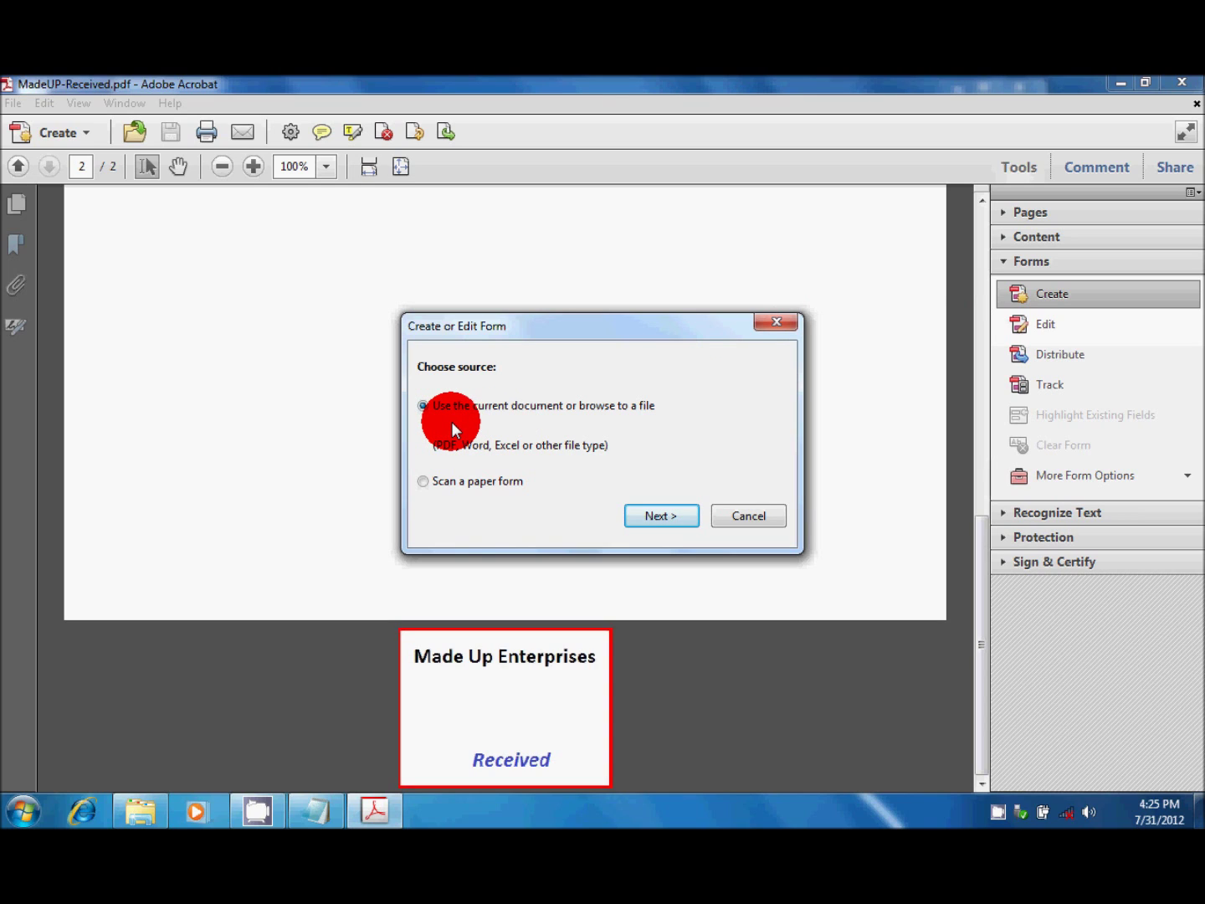
left_click(654, 516)
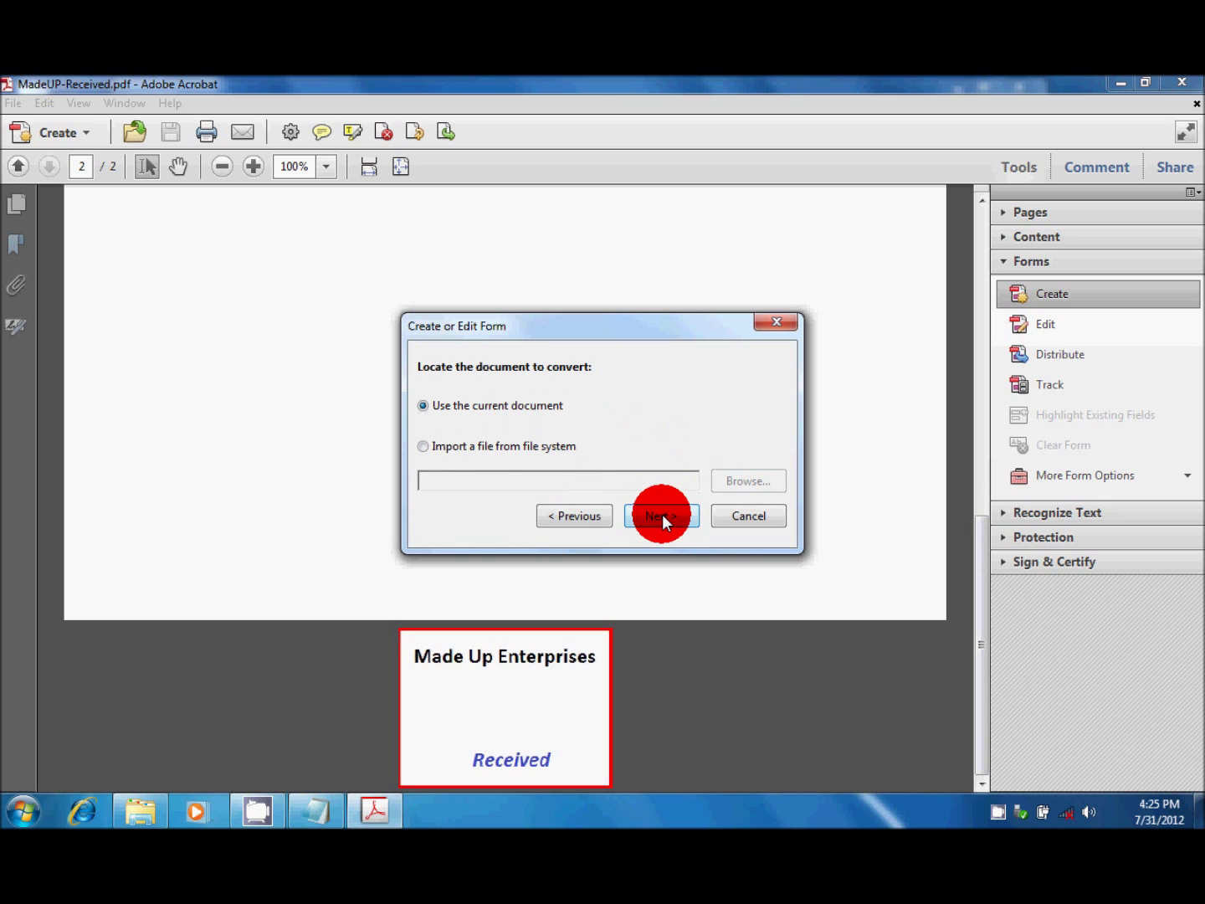
left_click(667, 513)
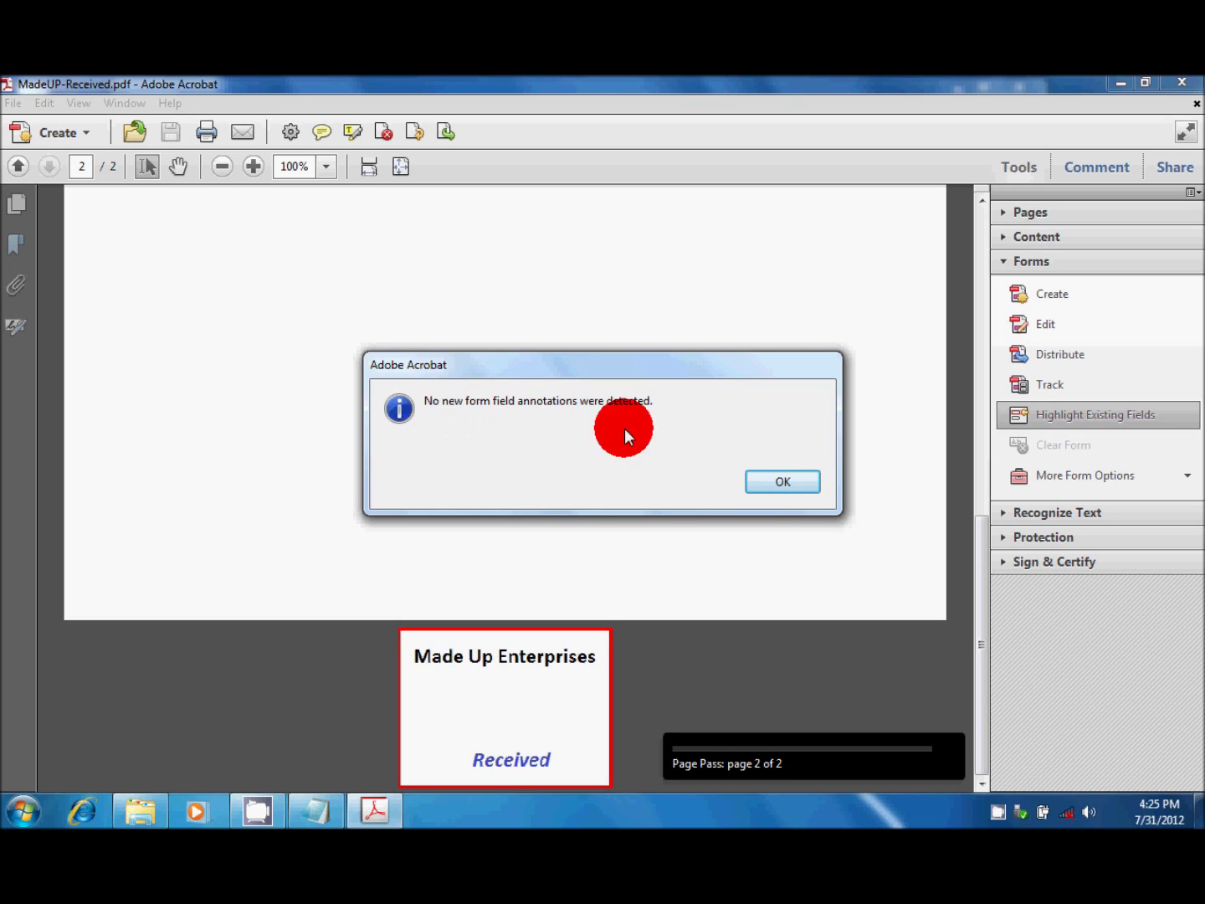
Step: Place a text field named 'Date' just below 'Made Up Enterprises' on the stamp
left_click(781, 481)
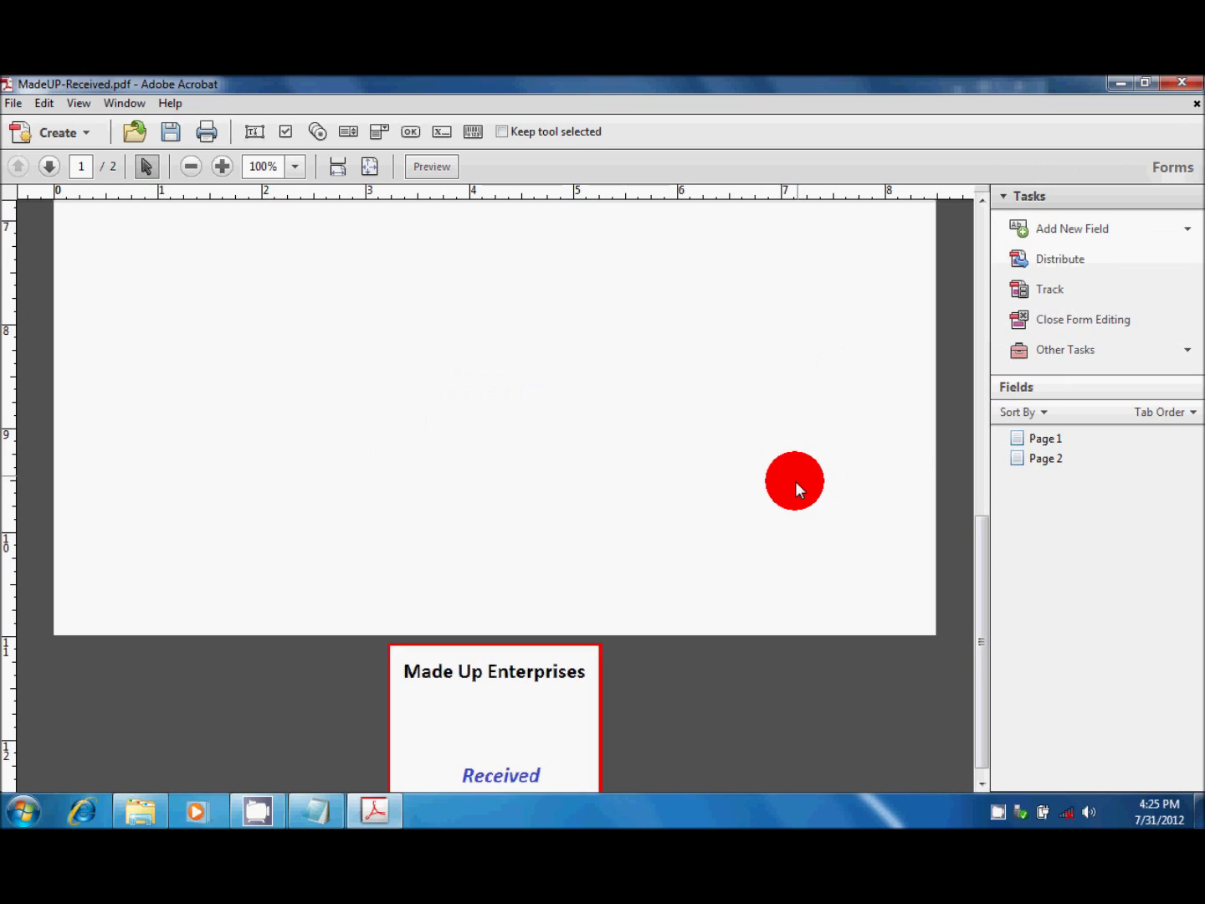
left_click(1080, 232)
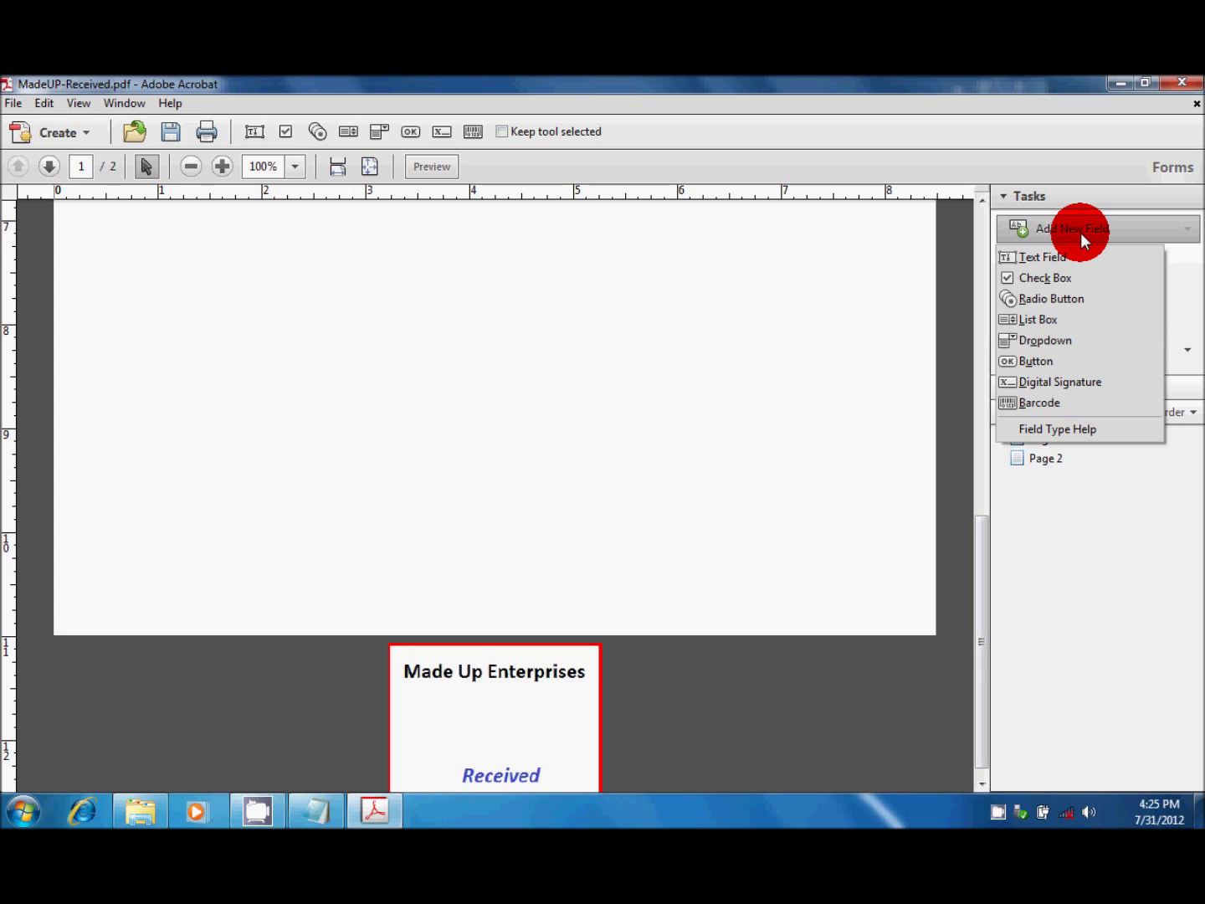
left_click(1065, 256)
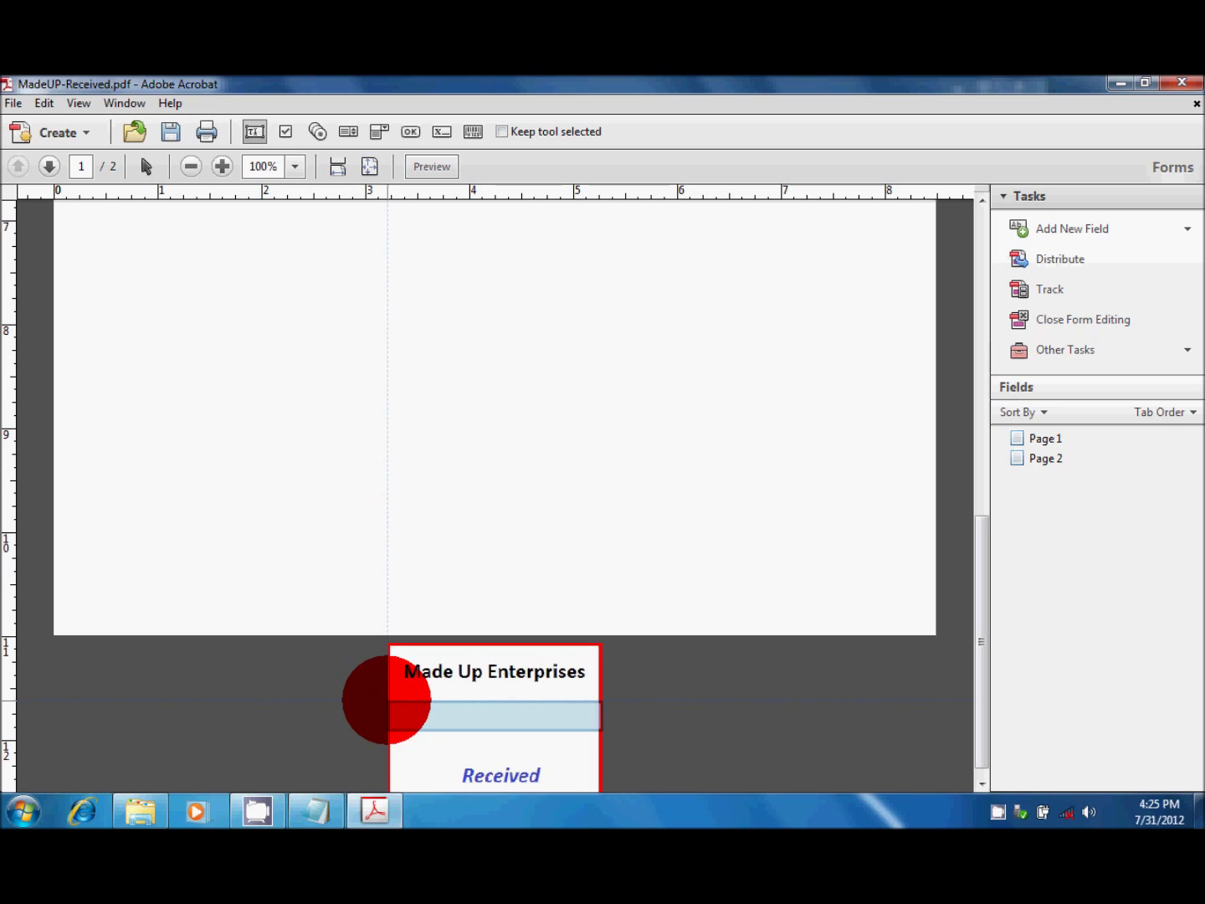
left_click(390, 701)
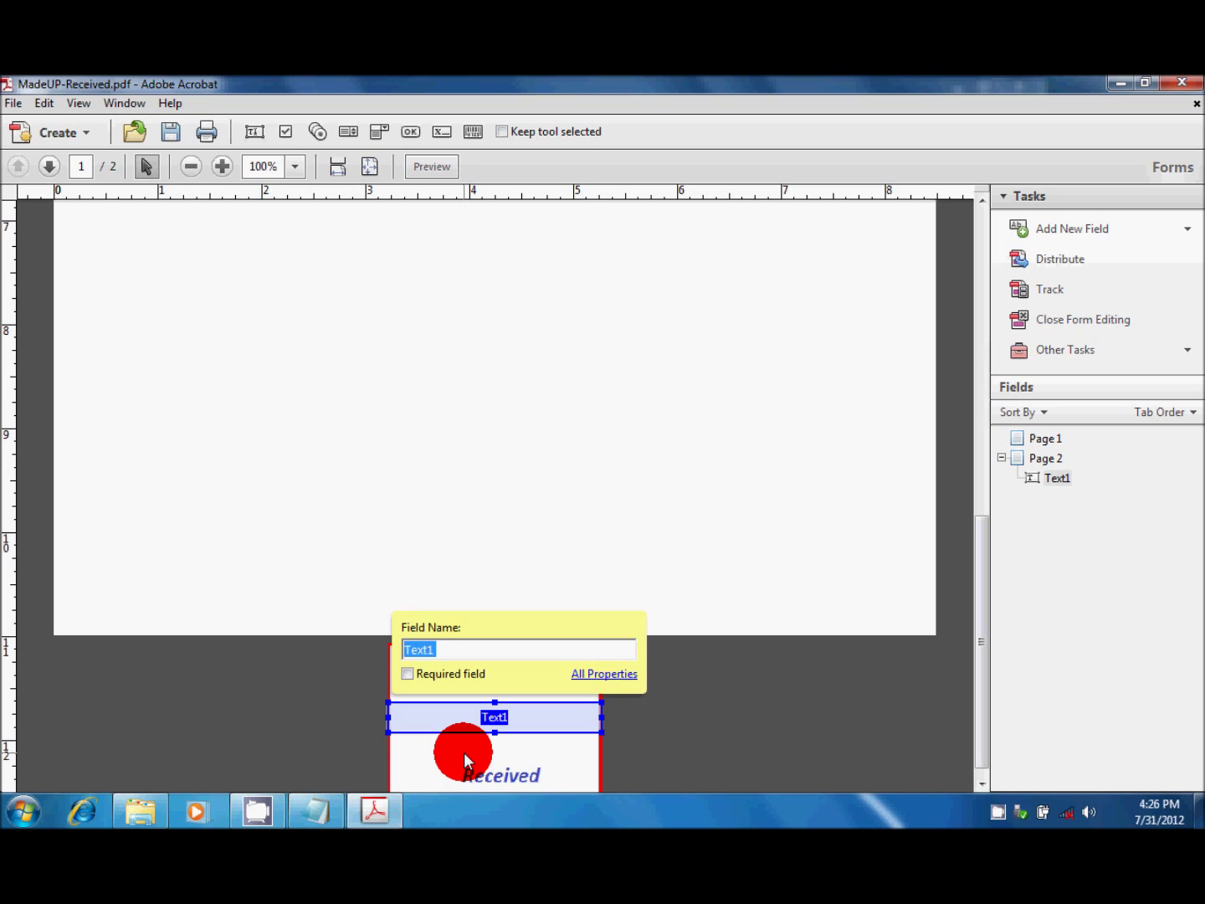
type("Date")
left_click(527, 721)
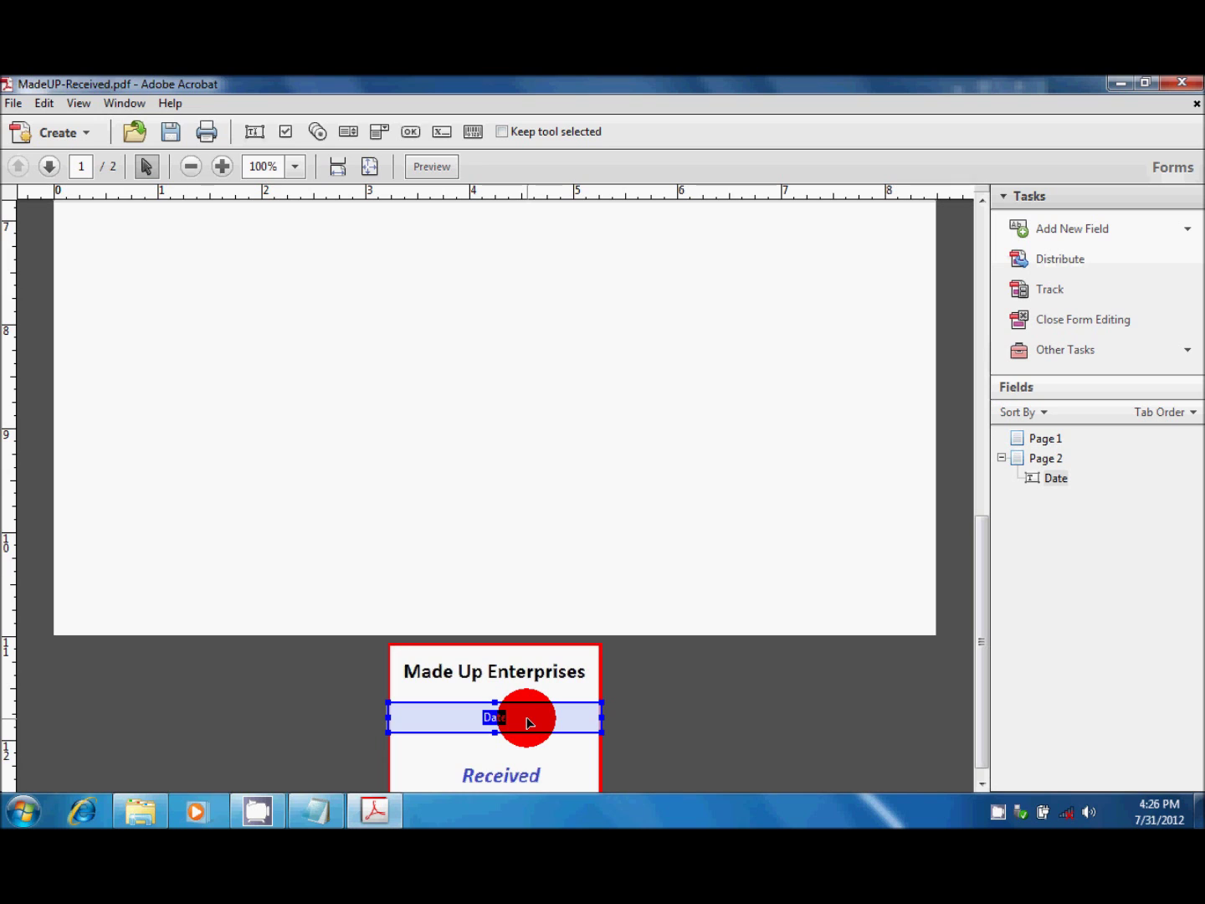
right_click(528, 723)
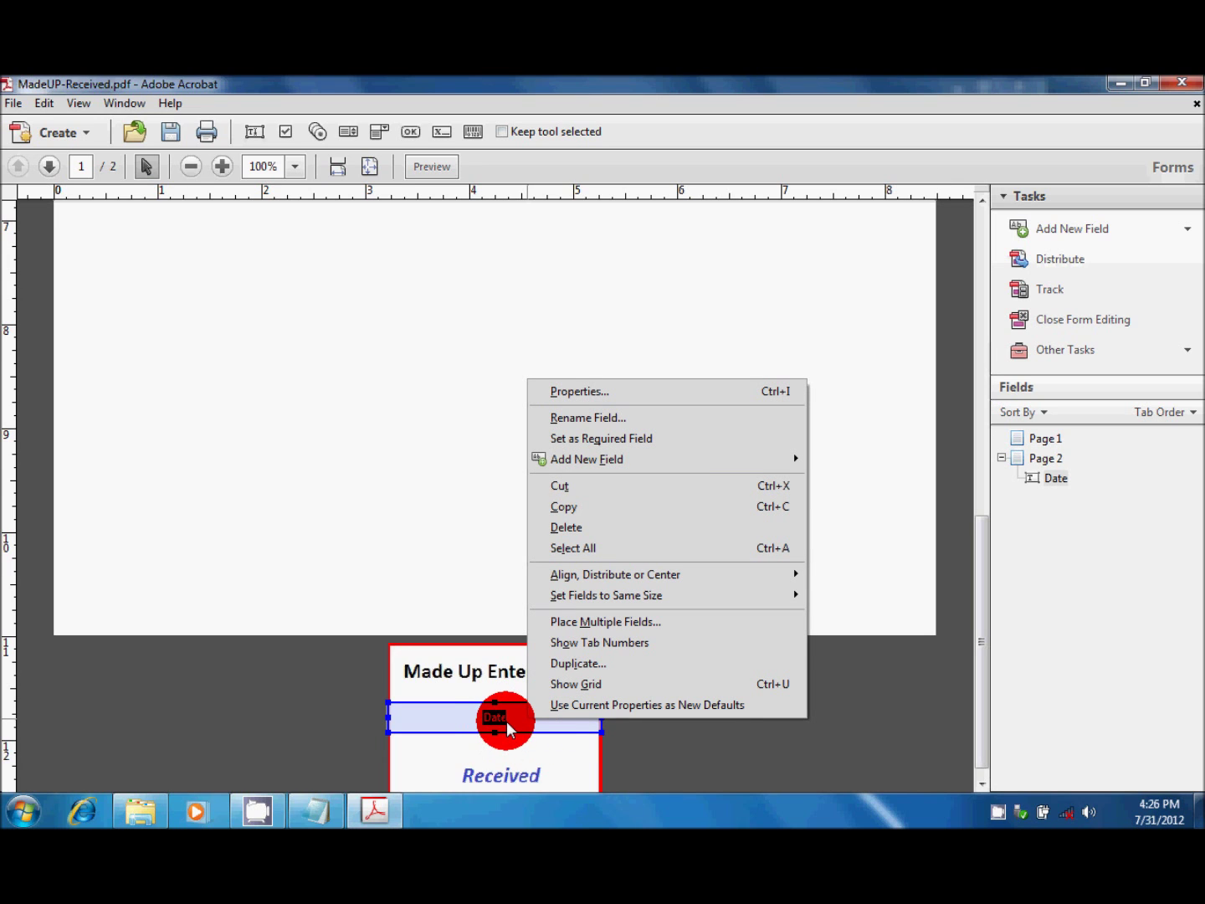
Step: Give the Date field 10-point red text with Center alignment, then view its Calculate settings
left_click(628, 393)
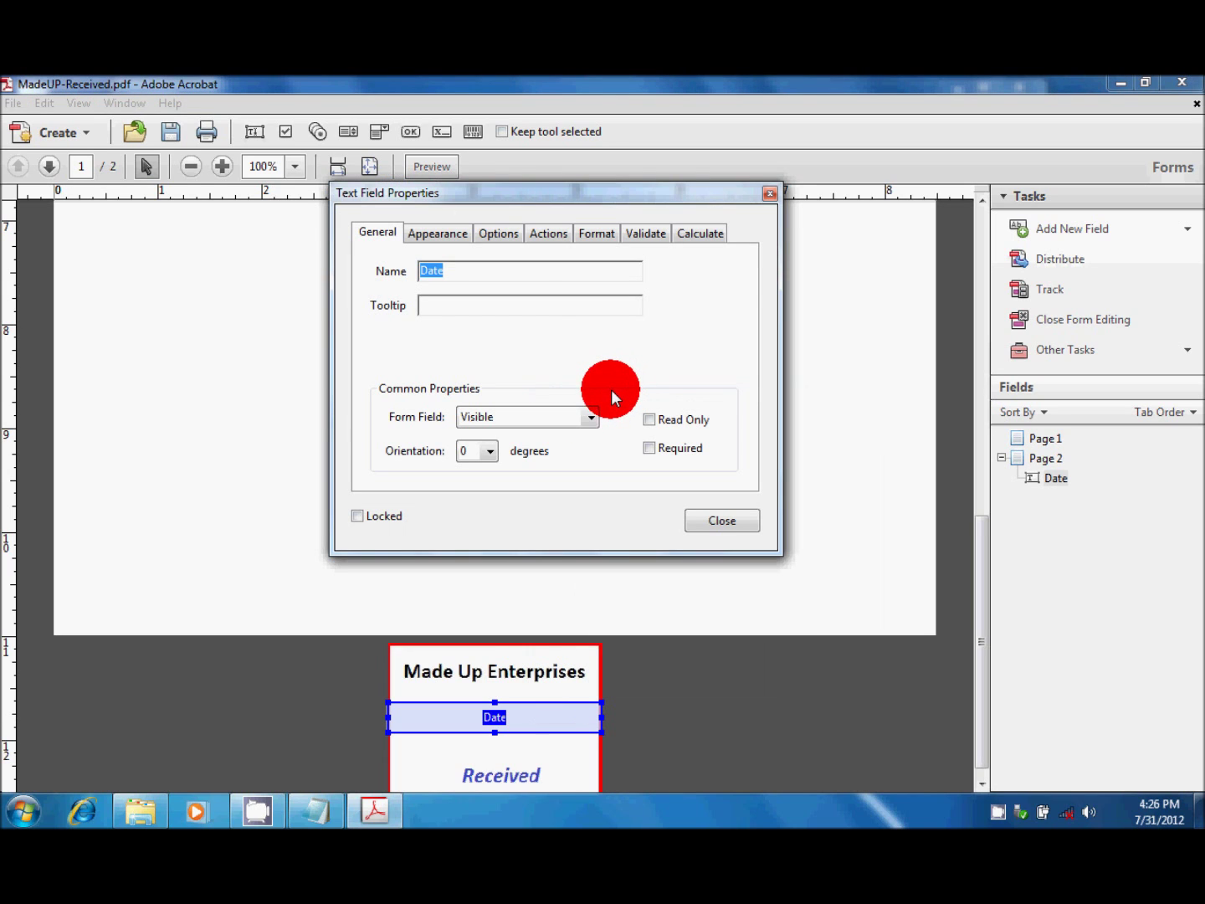
left_click(439, 234)
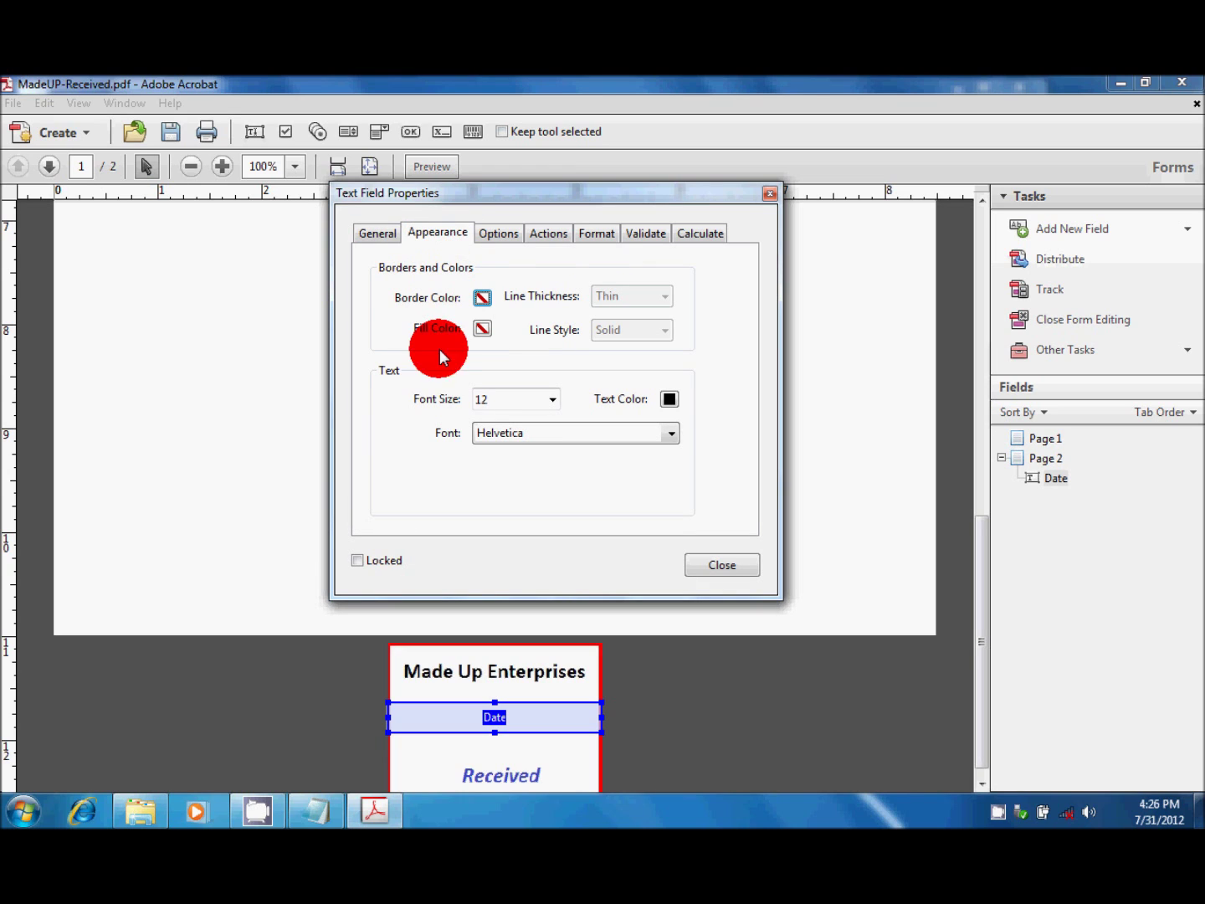
left_click(553, 400)
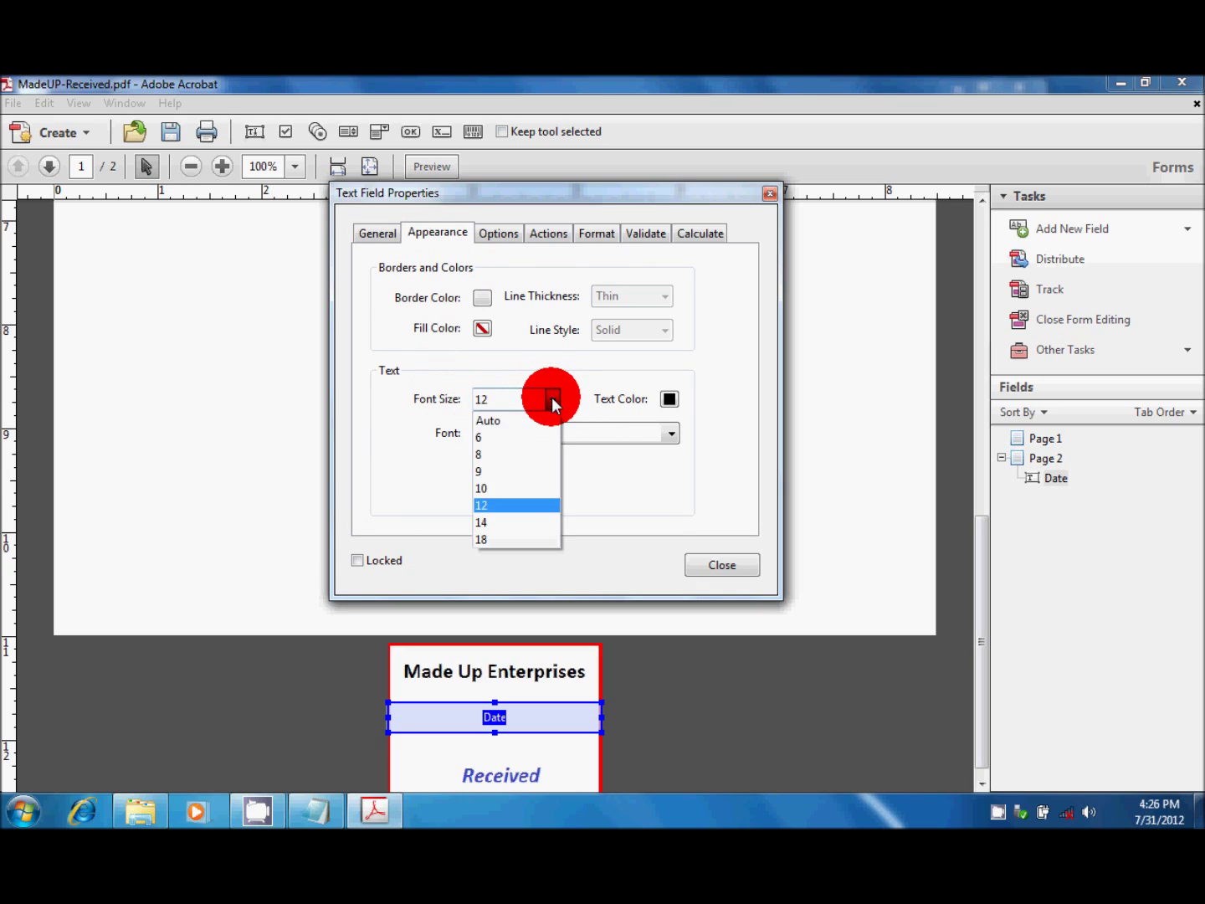
left_click(493, 489)
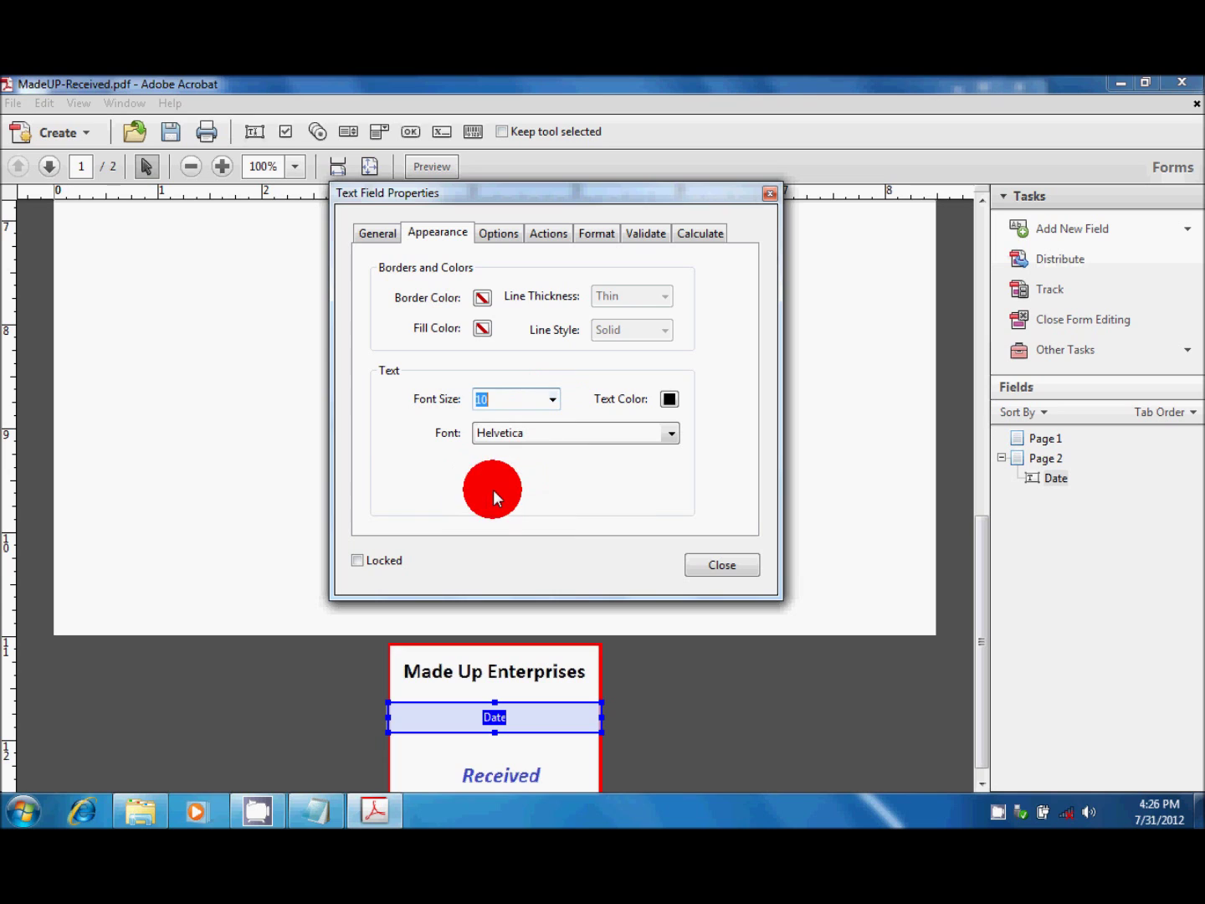
left_click(669, 398)
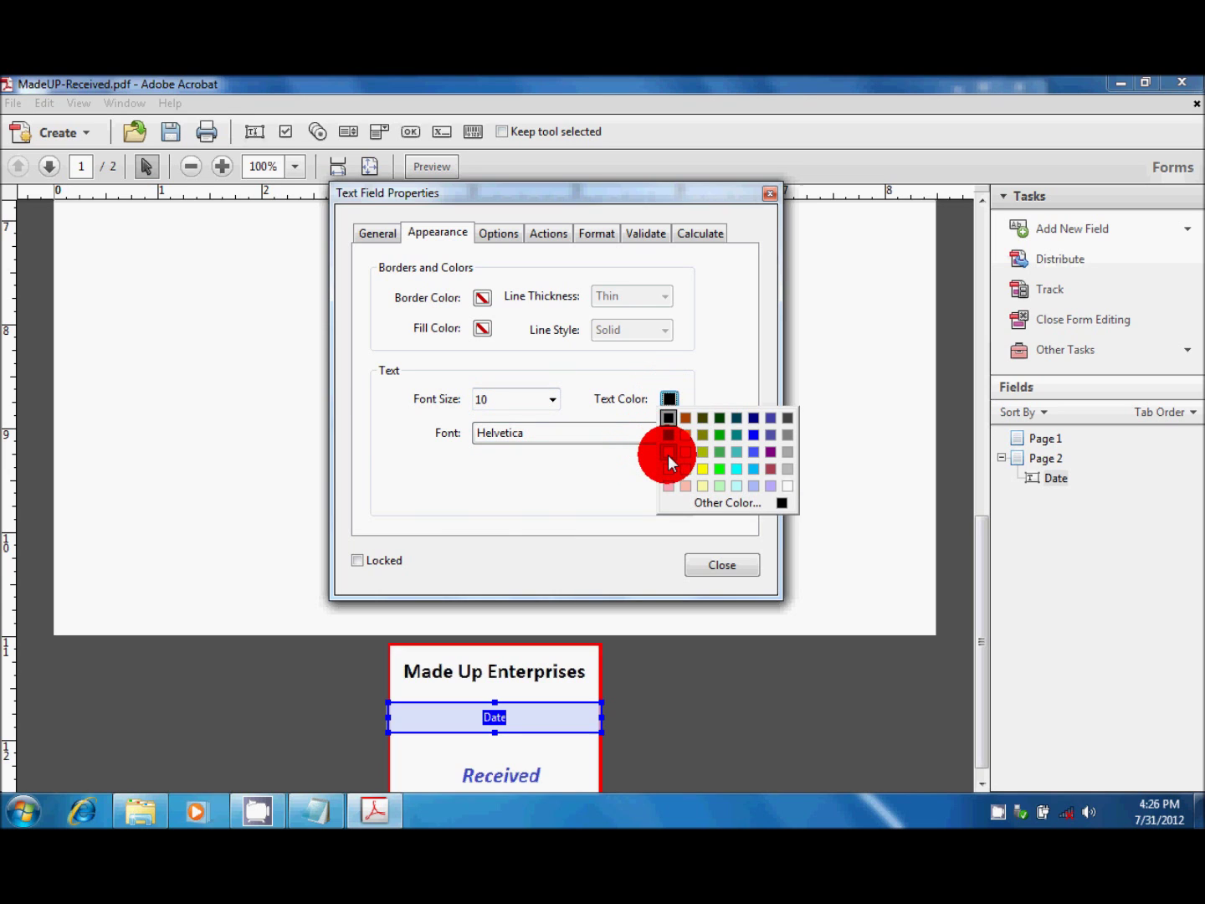
left_click(668, 454)
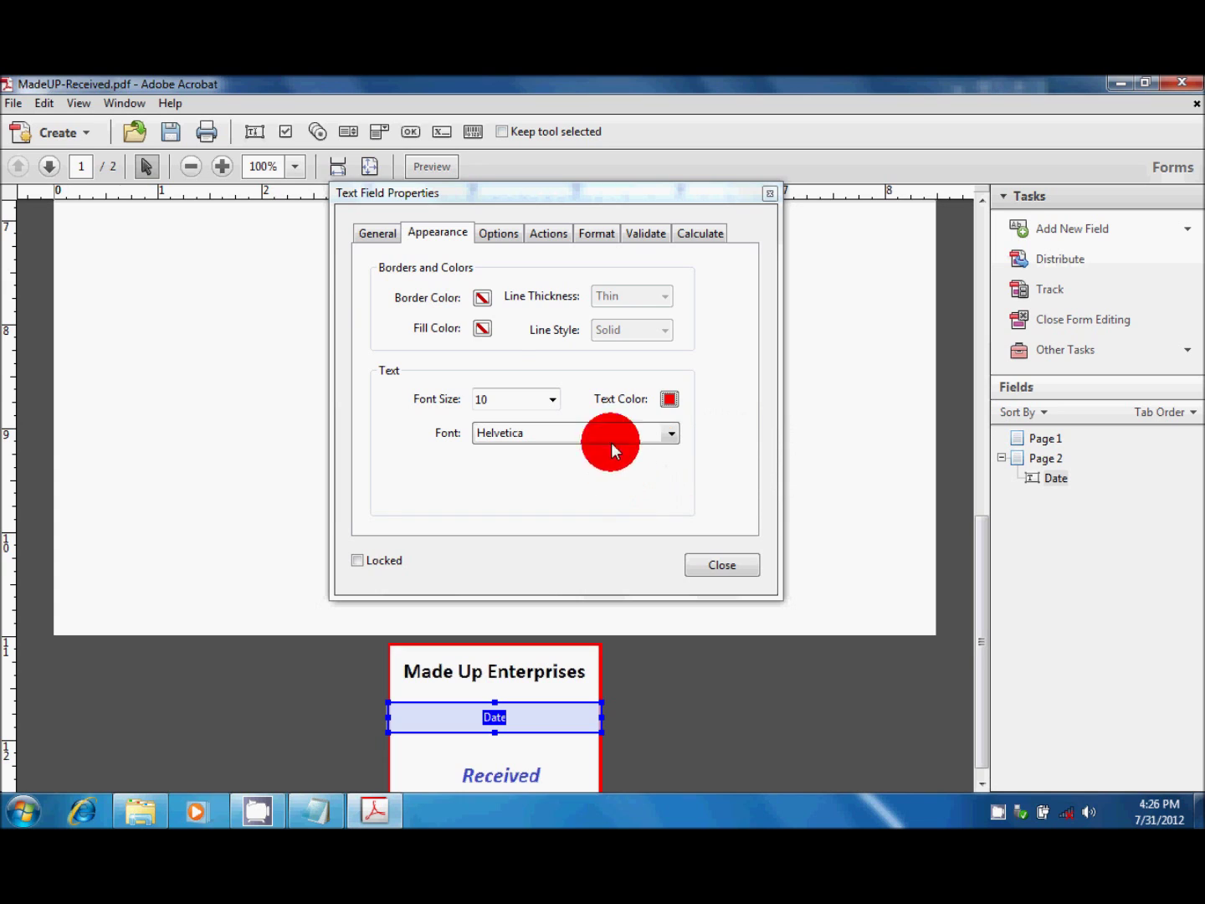
left_click(500, 237)
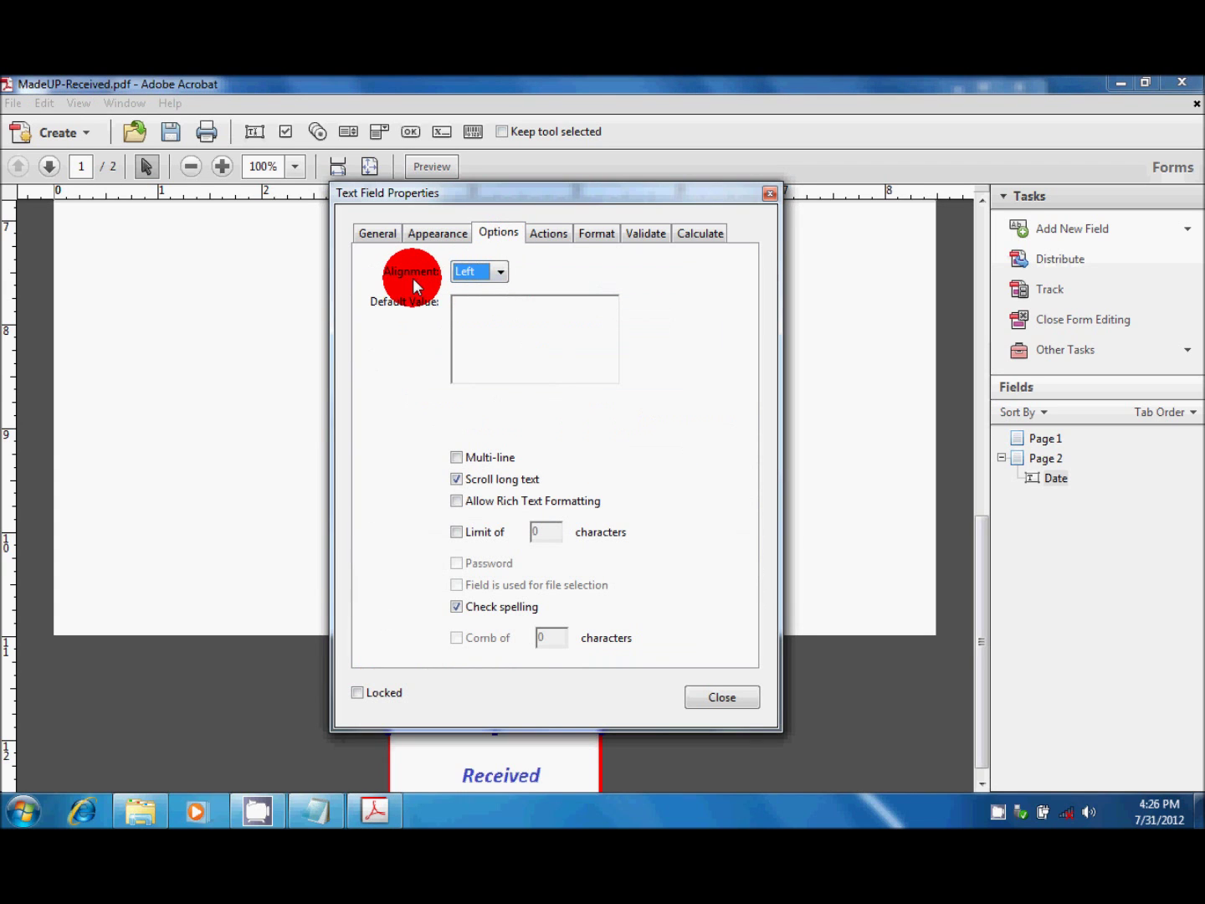
left_click(499, 272)
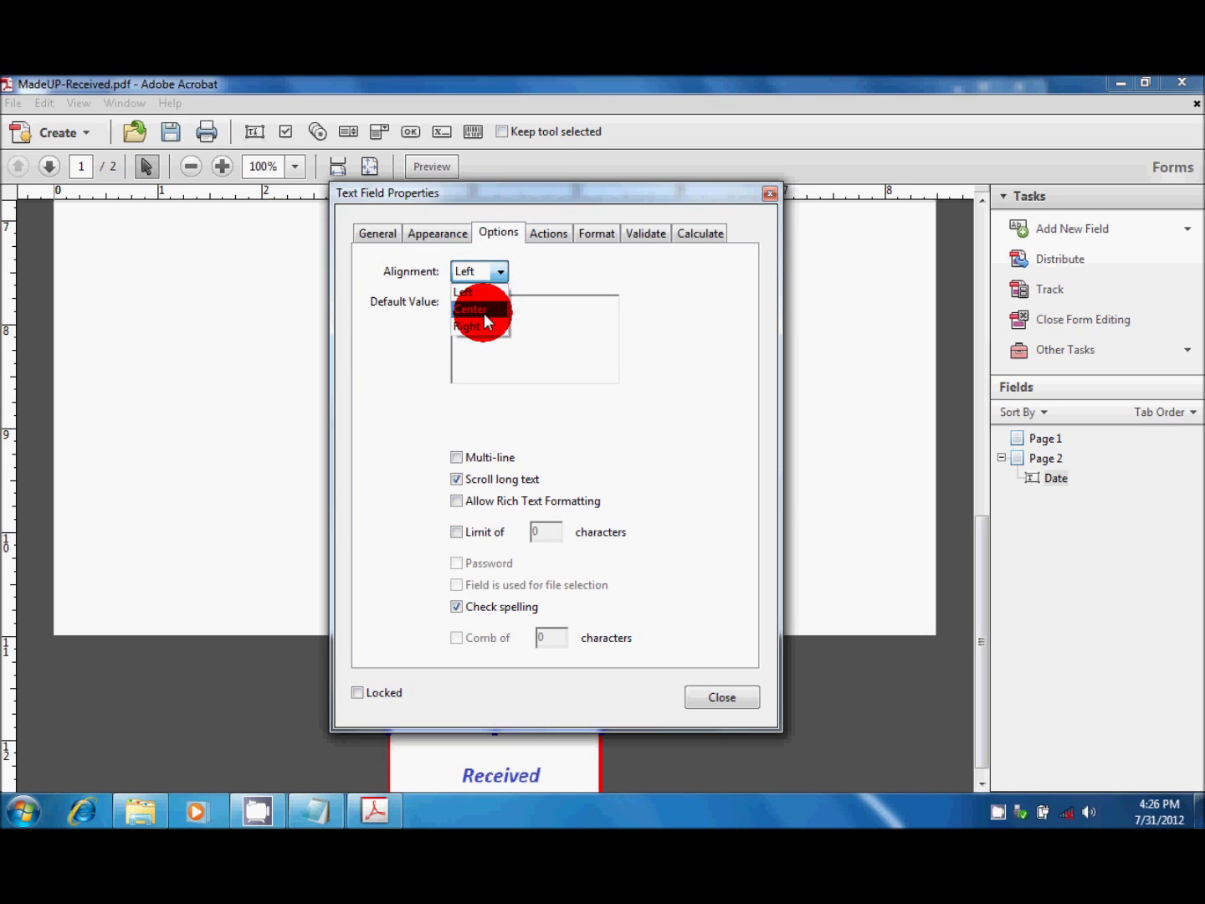
left_click(484, 311)
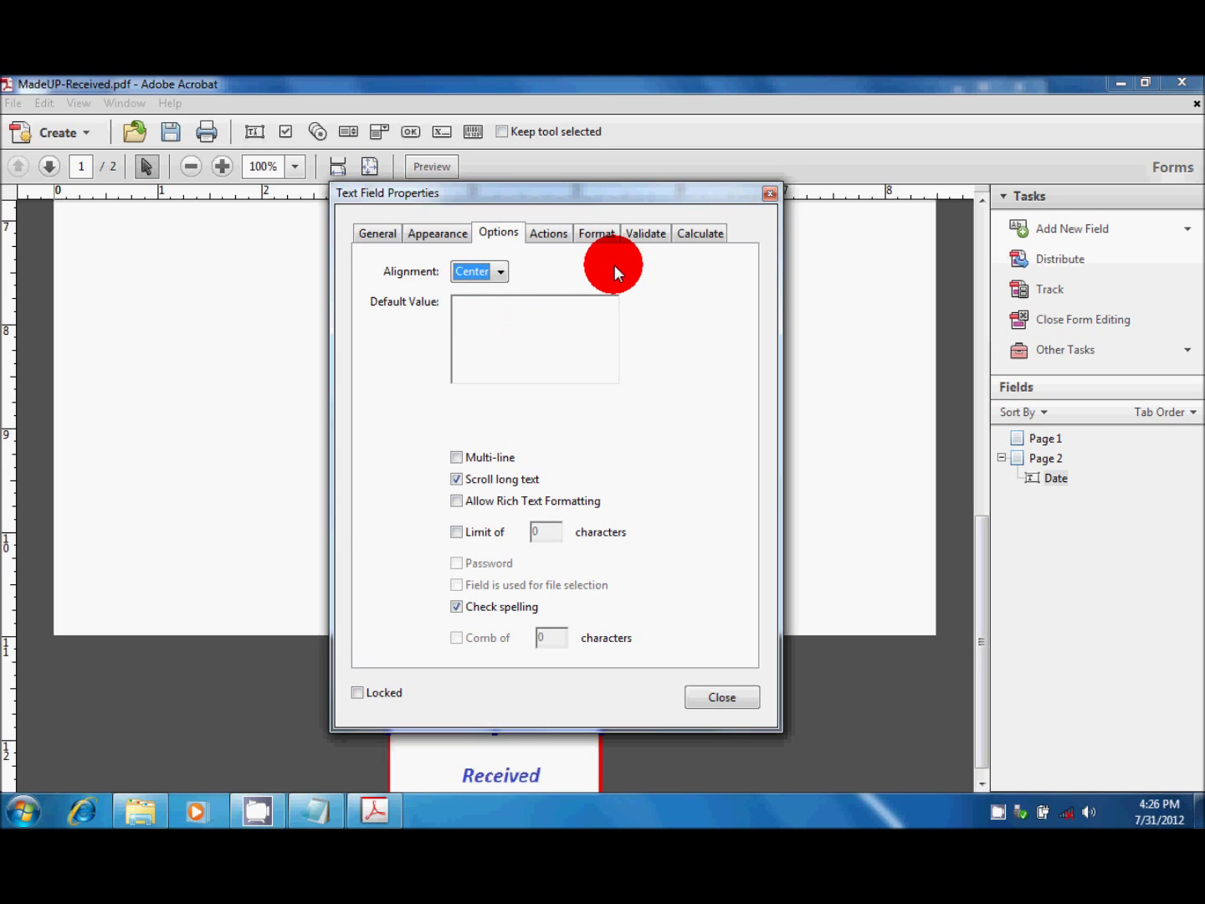
left_click(692, 234)
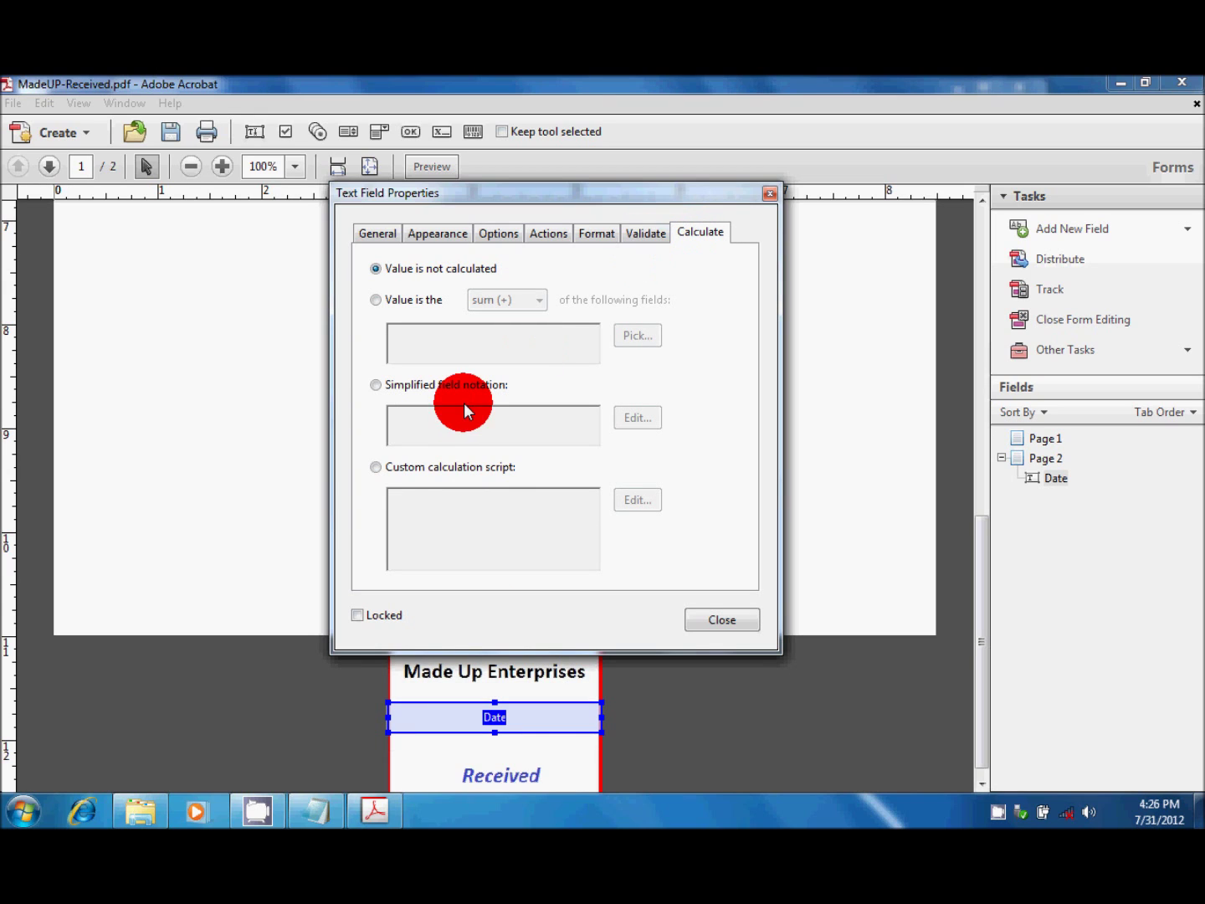
Step: Paste the event.value/console.println stamp-name lines from Notepad as the Date field's custom calculation script
left_click(375, 467)
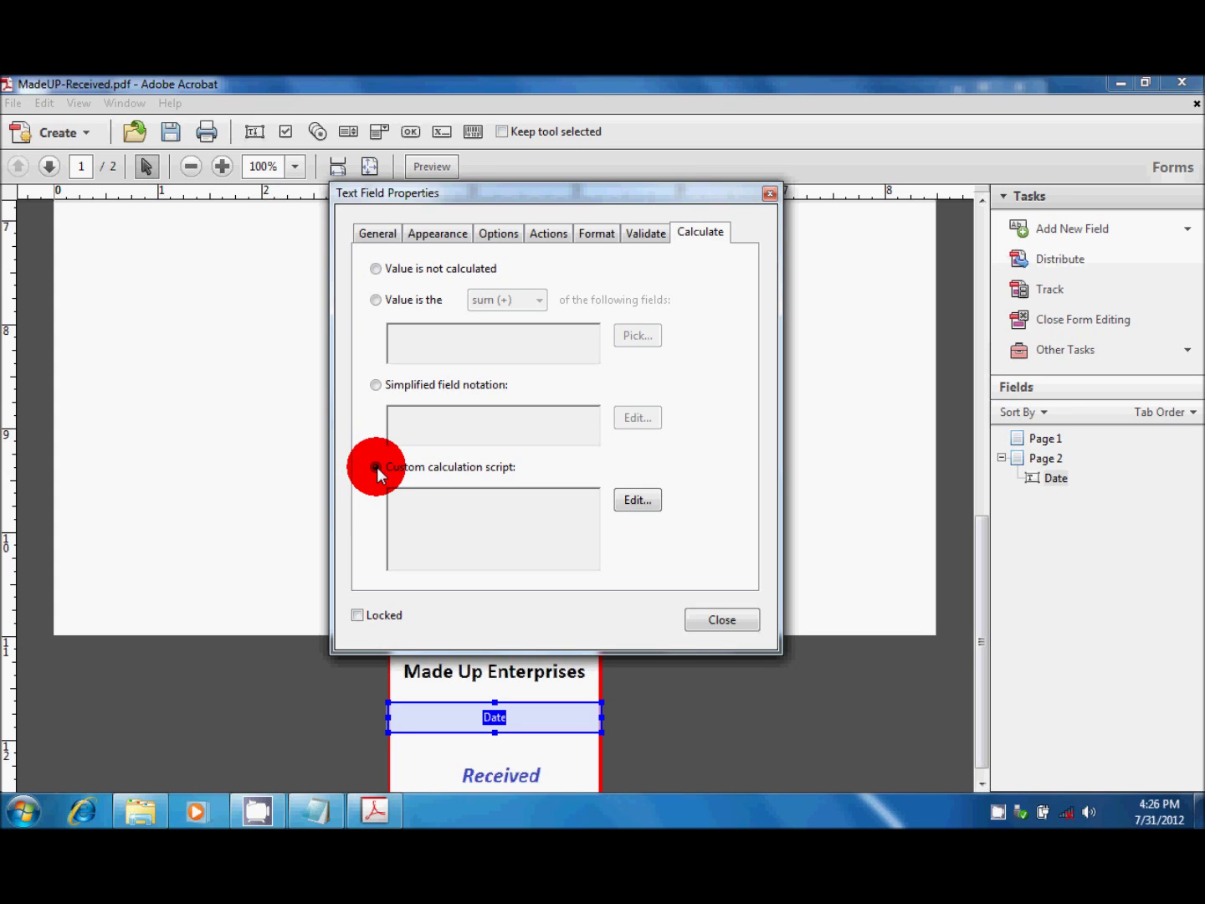
left_click(637, 501)
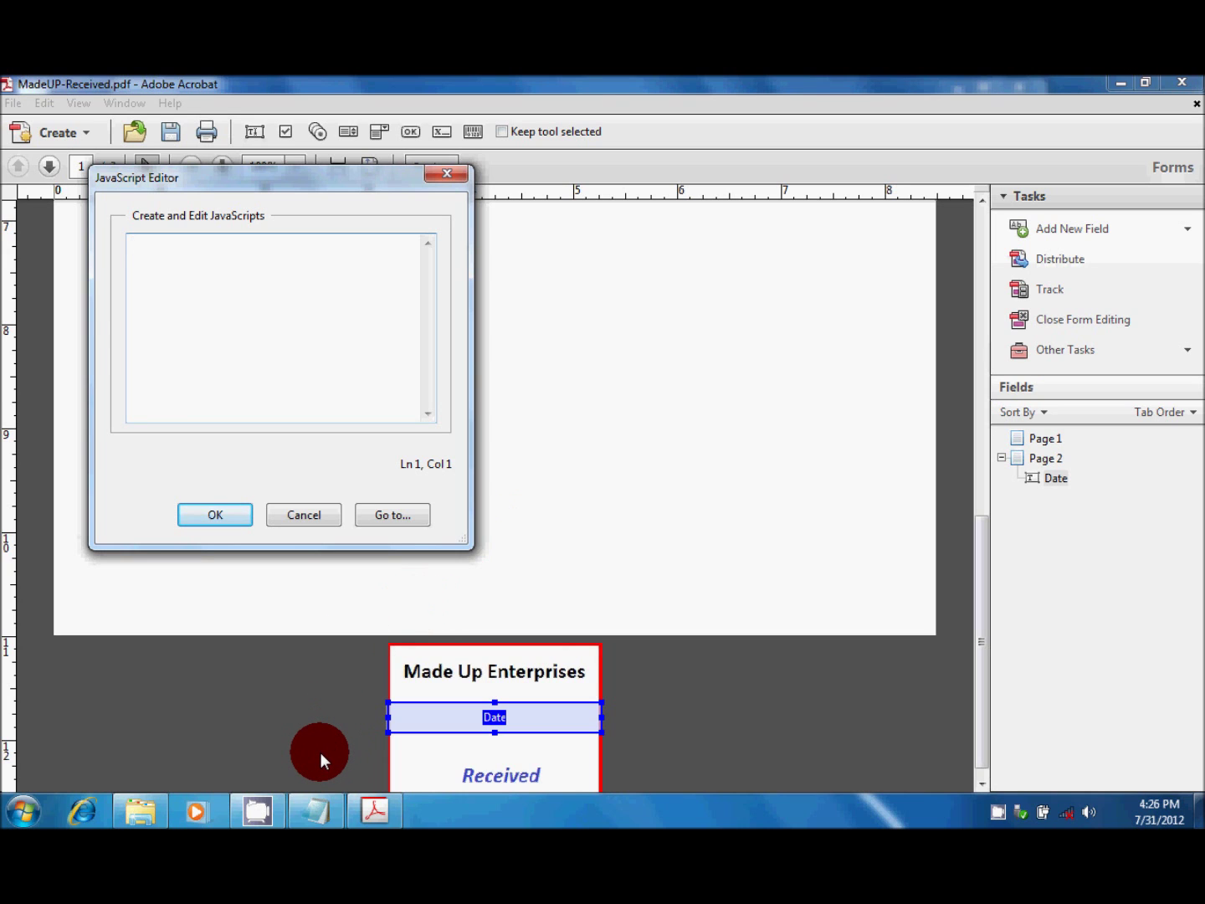
left_click(316, 809)
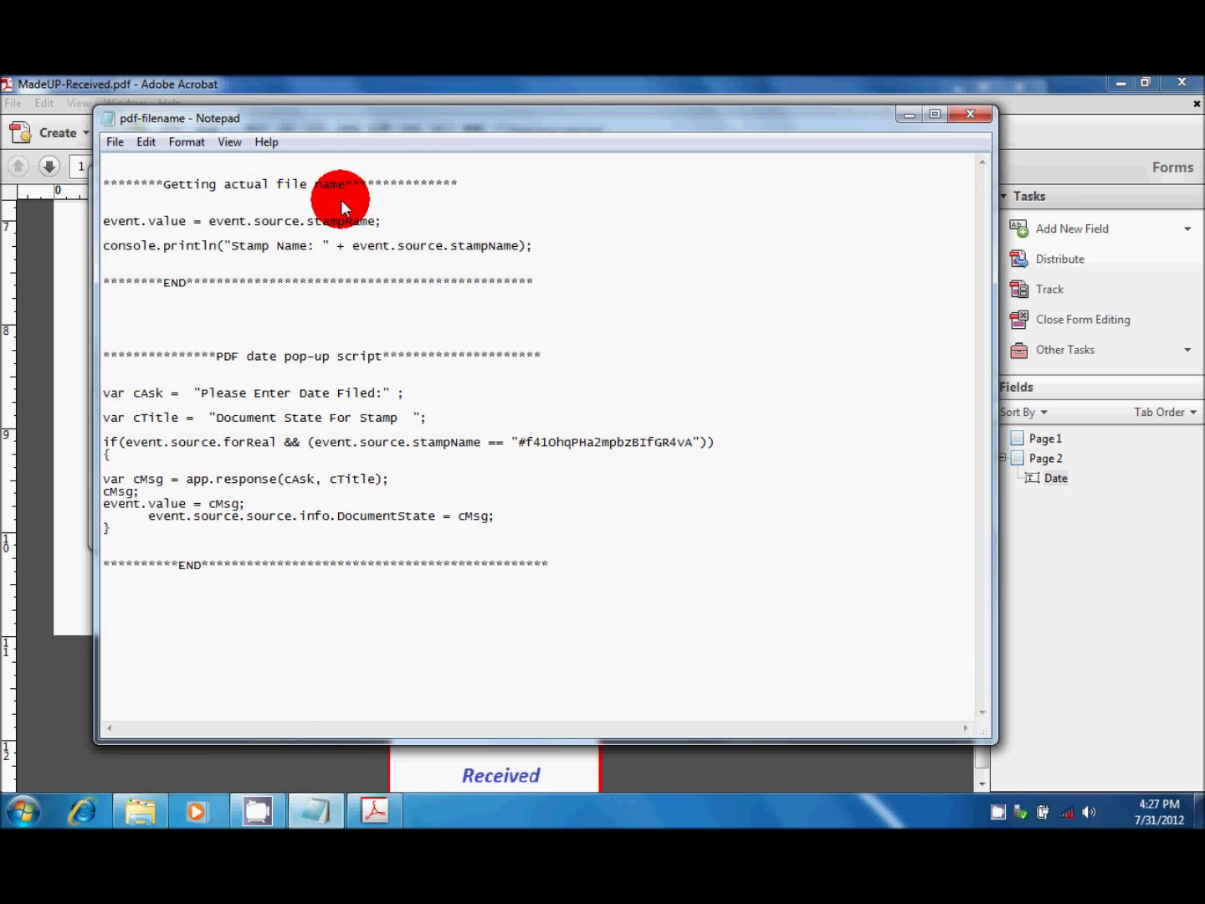
left_click_drag(310, 124, 698, 138)
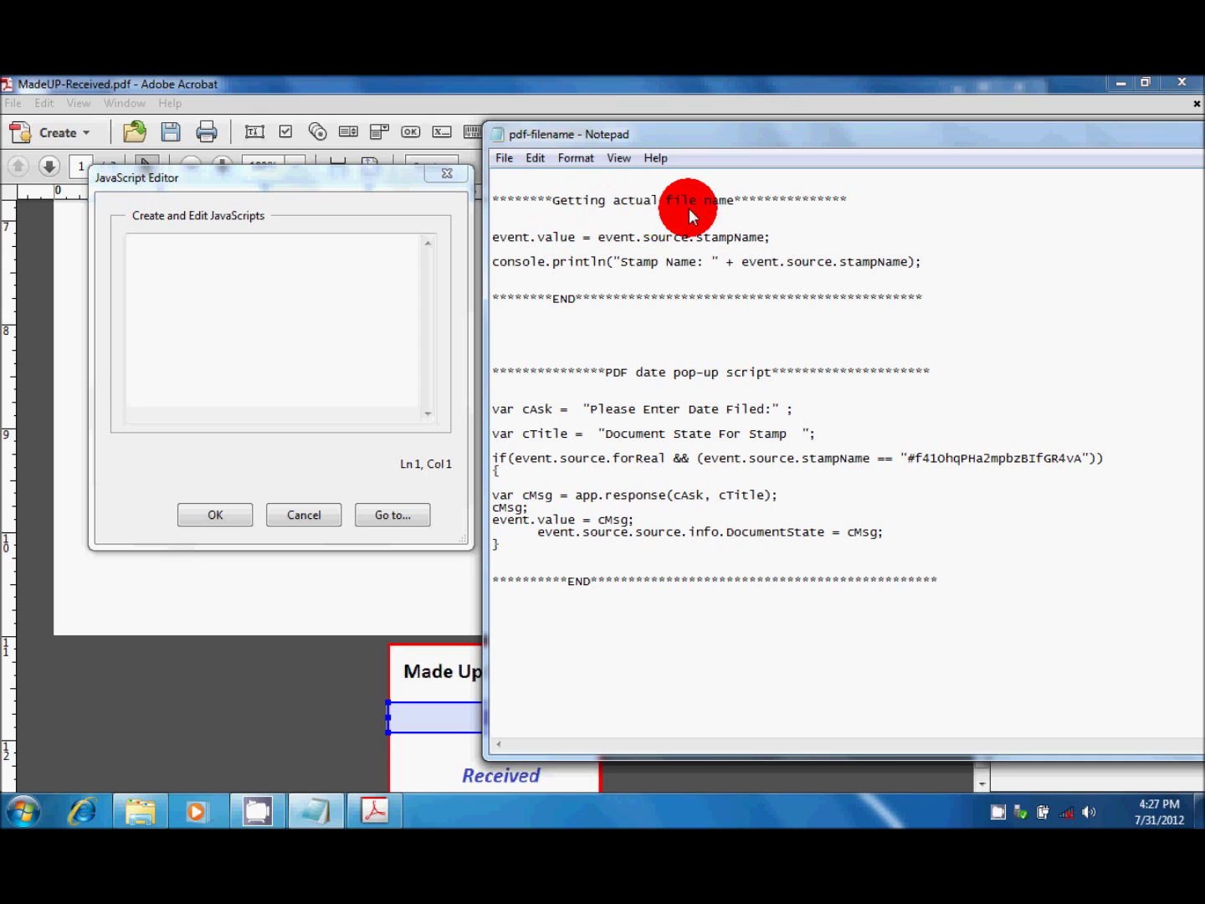
left_click_drag(553, 200, 728, 200)
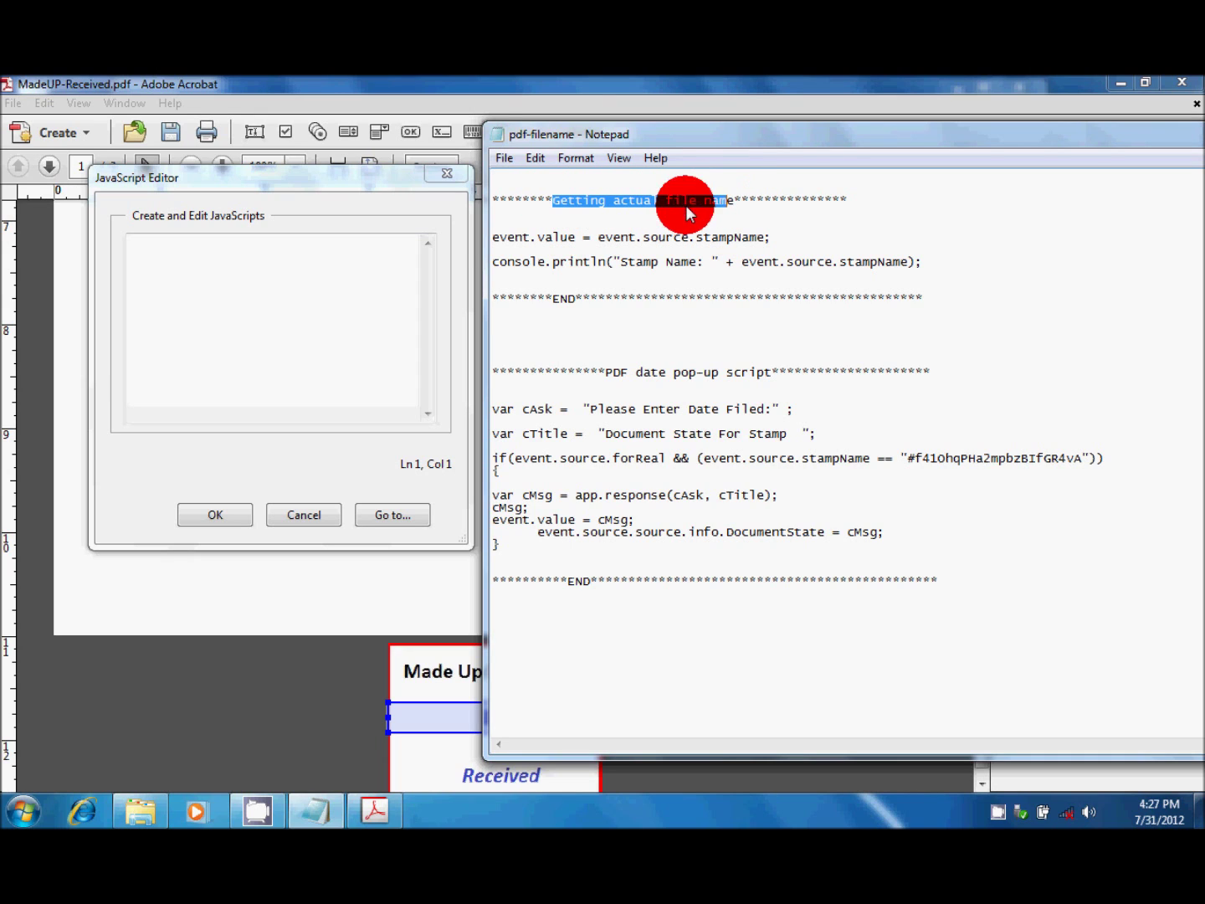
left_click_drag(494, 238, 927, 262)
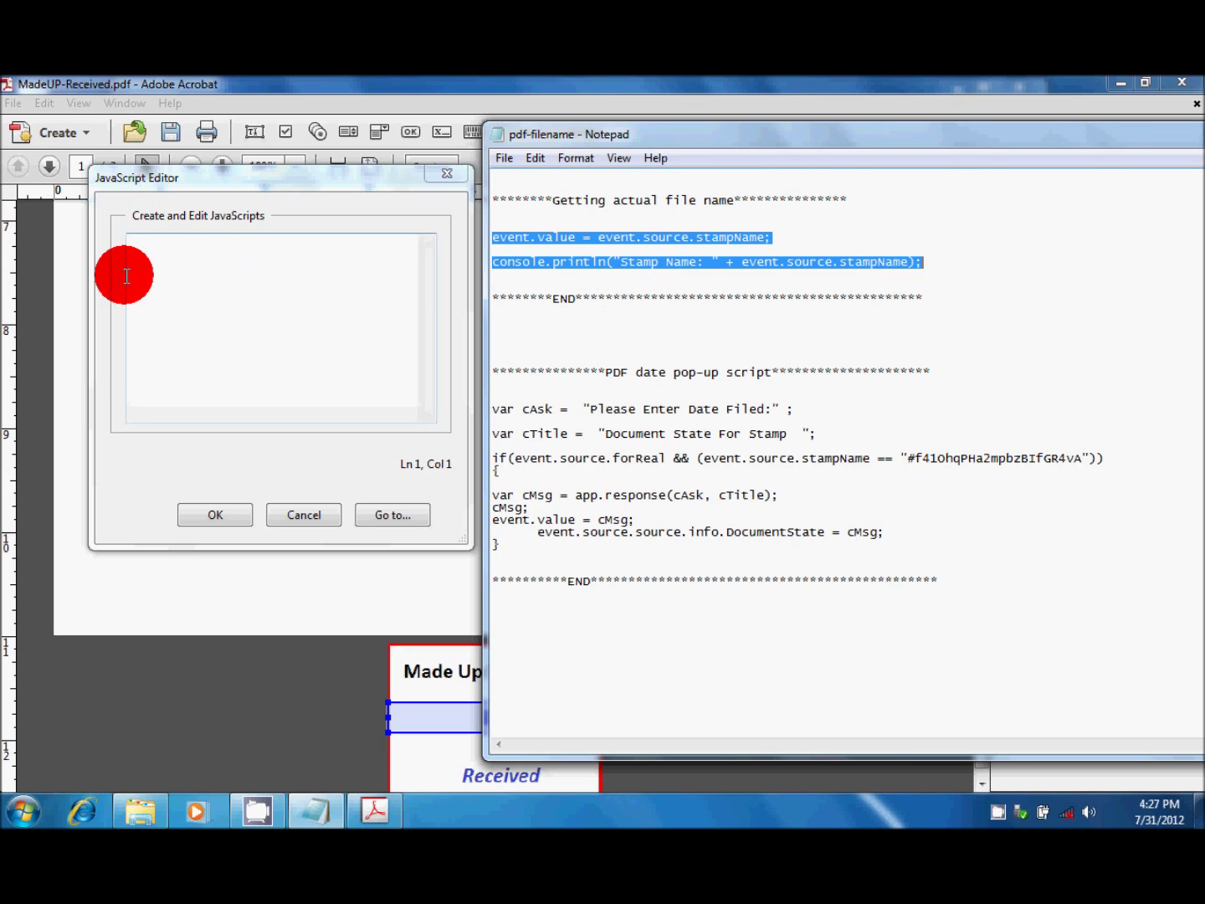
left_click(176, 264)
left_click(176, 264)
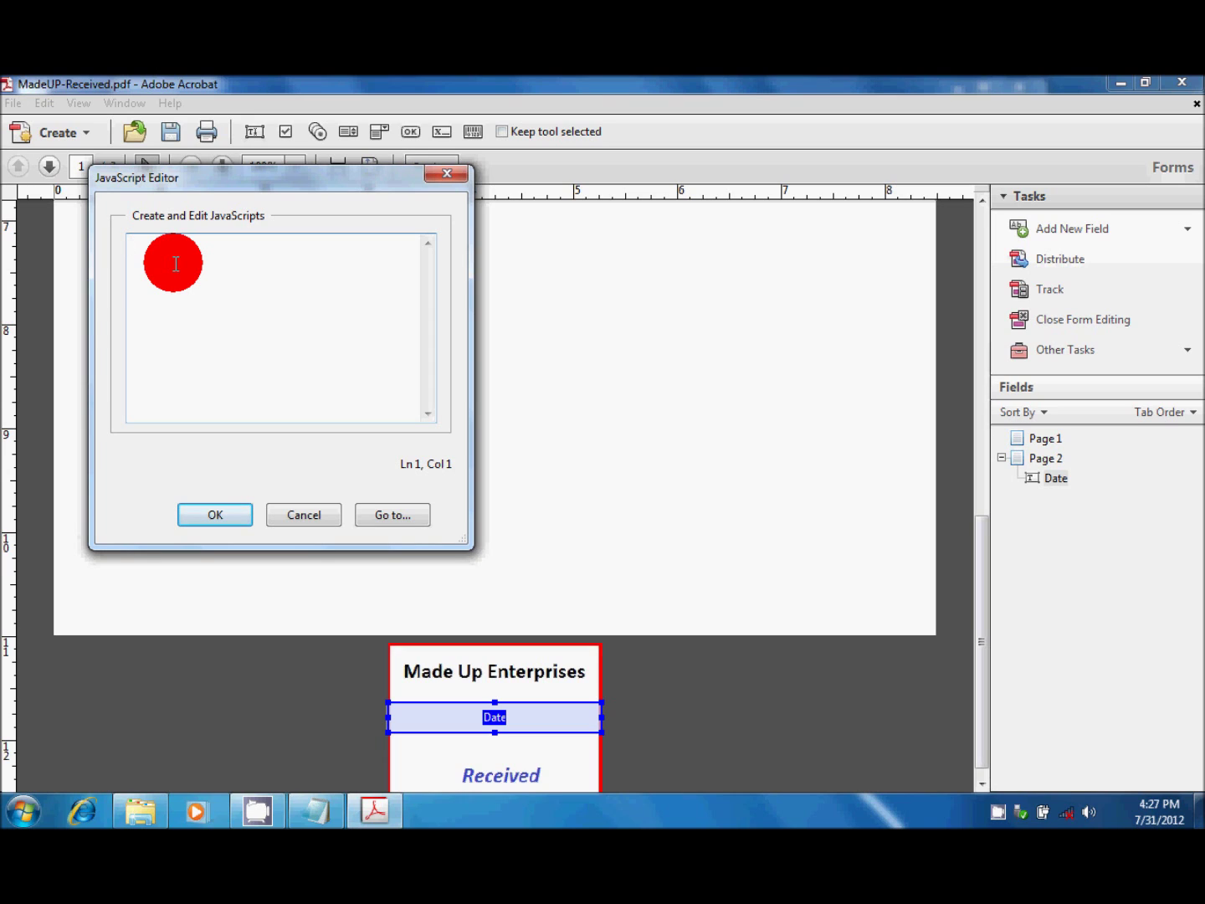
type("event.value = event.source.stampName;  console.println(\"Stamp Name: \" + event.source.stampName);")
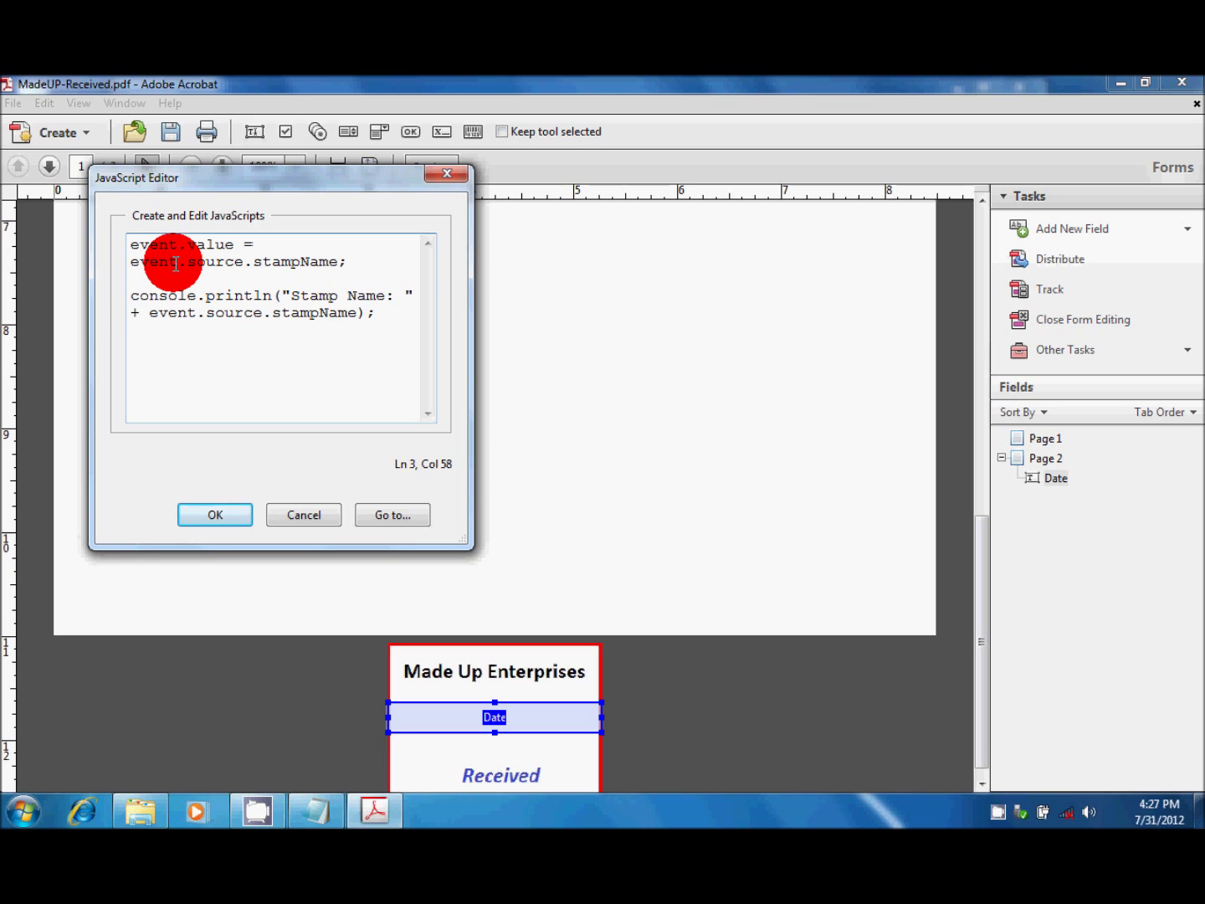
left_click(219, 510)
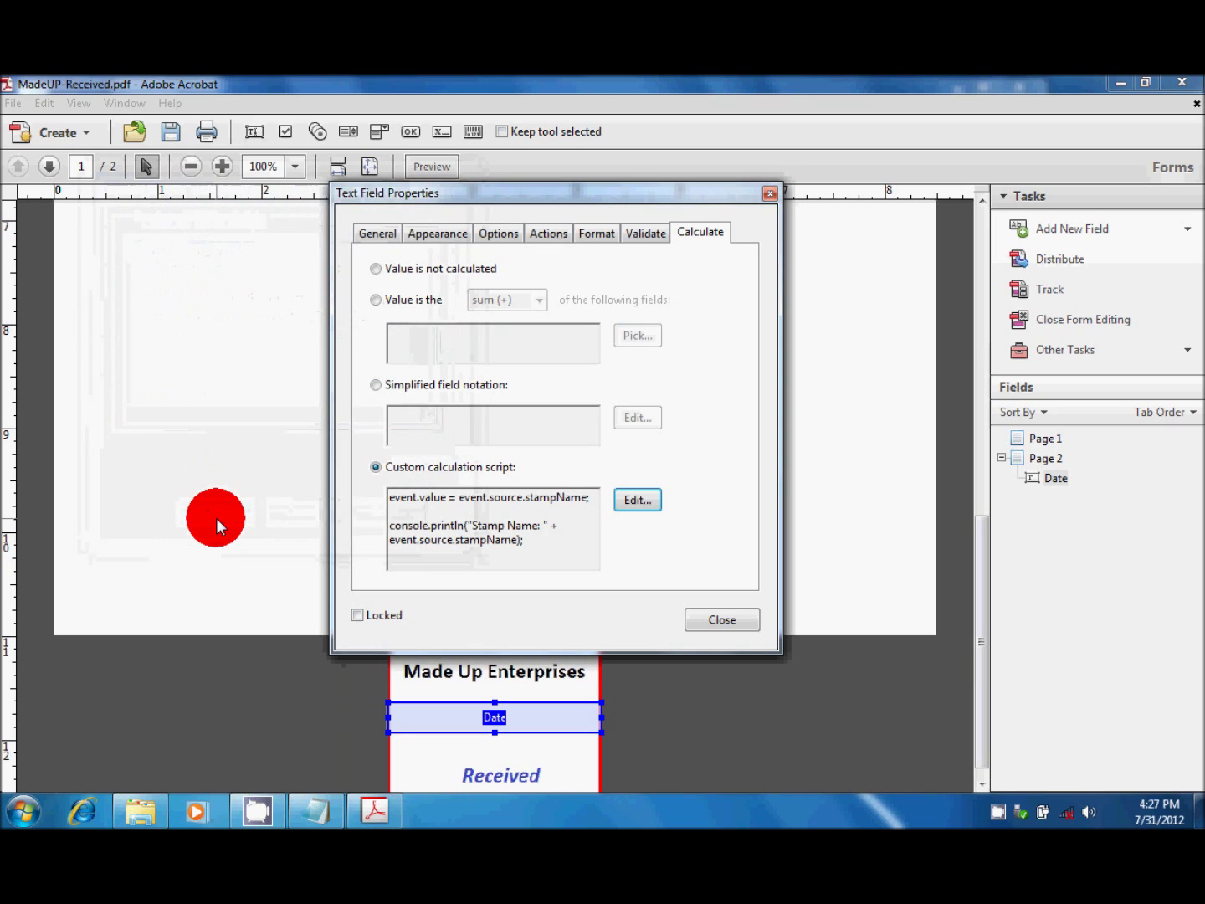
Step: Save the stamp by replacing MadeUP-Received.pdf, then close the document and quit Acrobat
left_click(711, 620)
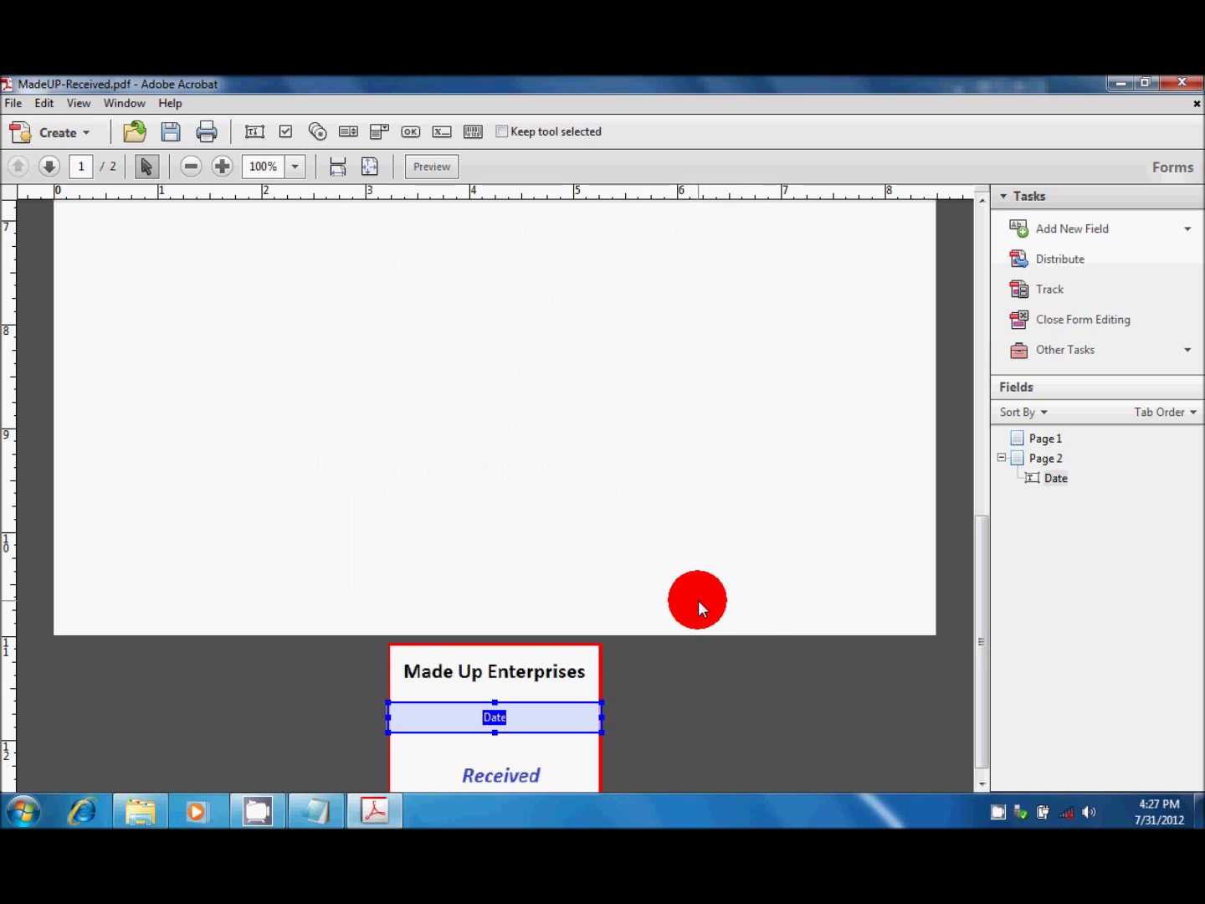
left_click(171, 136)
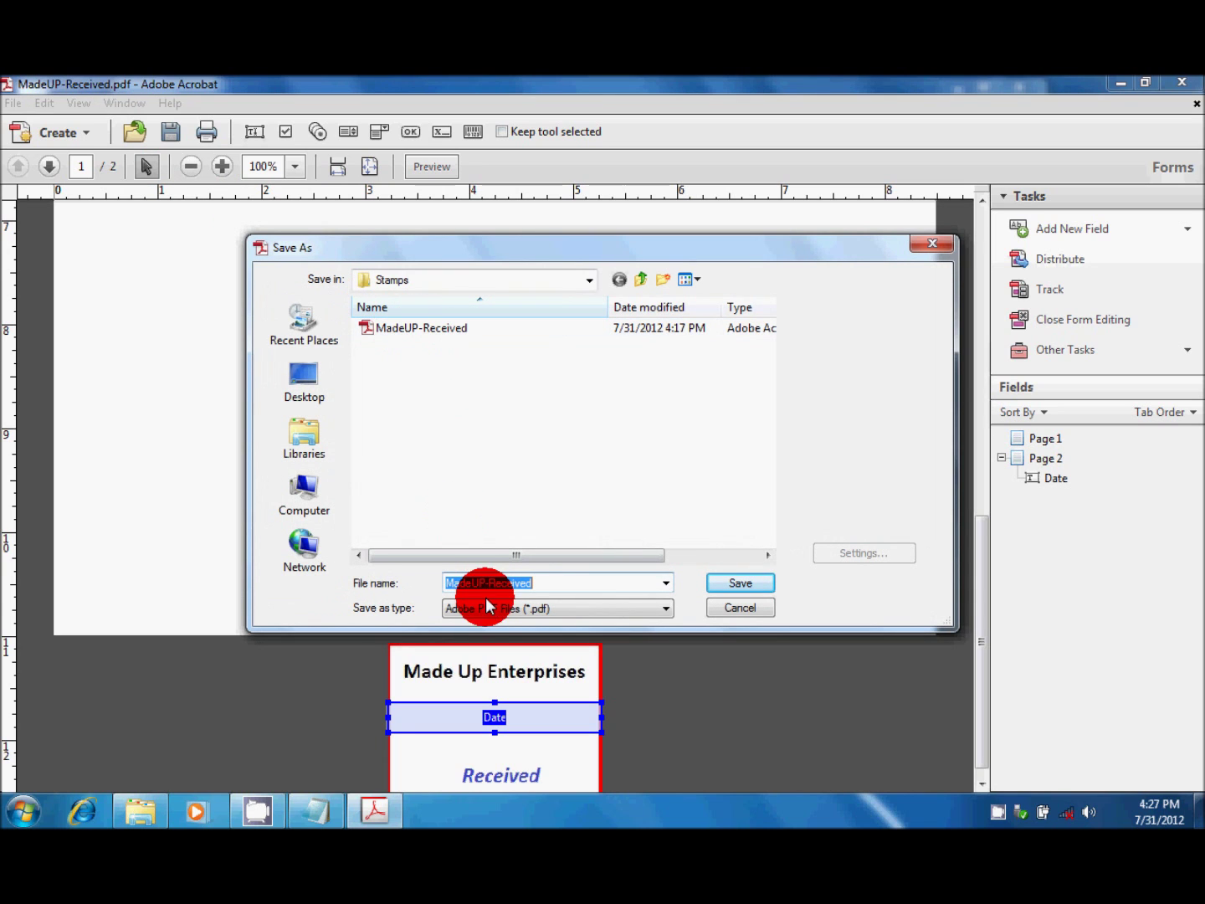
left_click(756, 584)
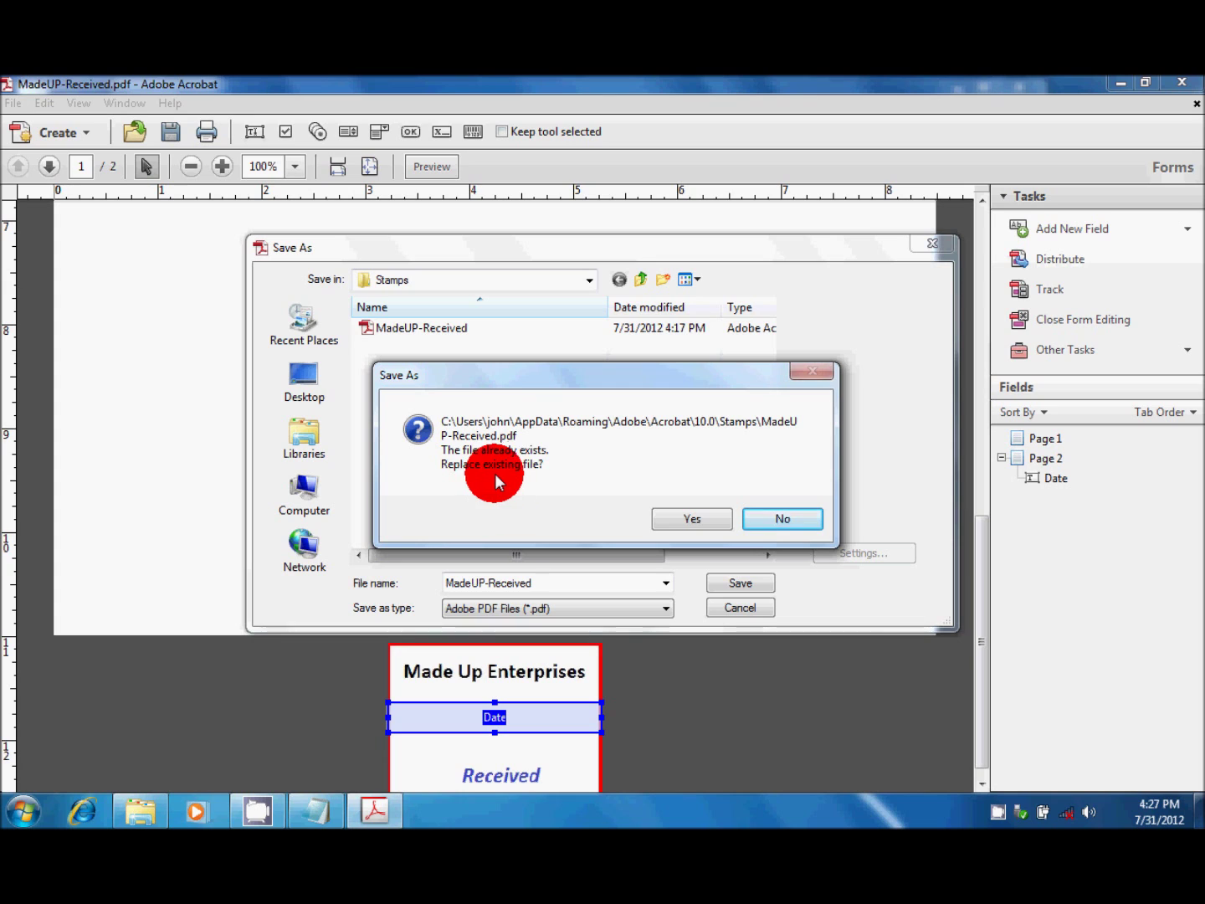
left_click(689, 520)
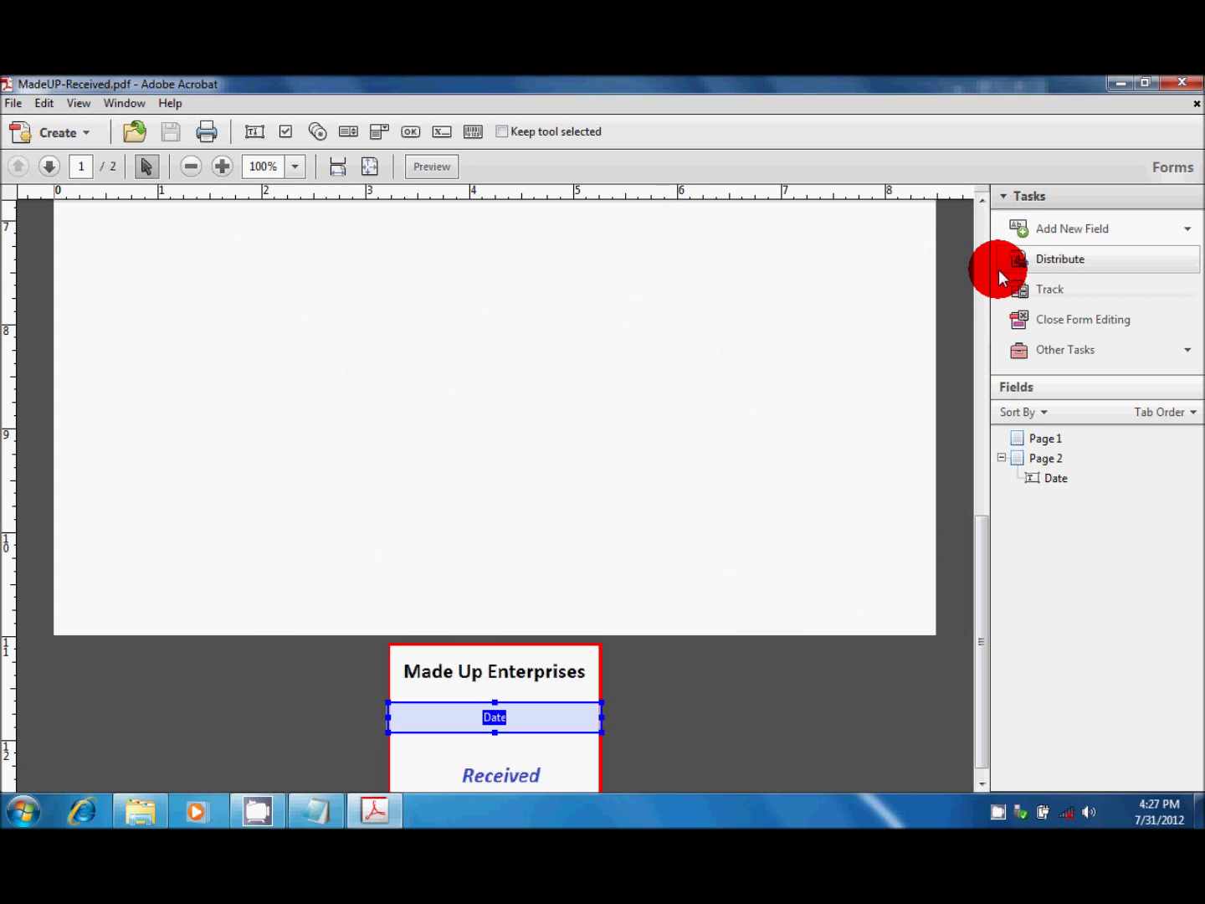
left_click(1197, 104)
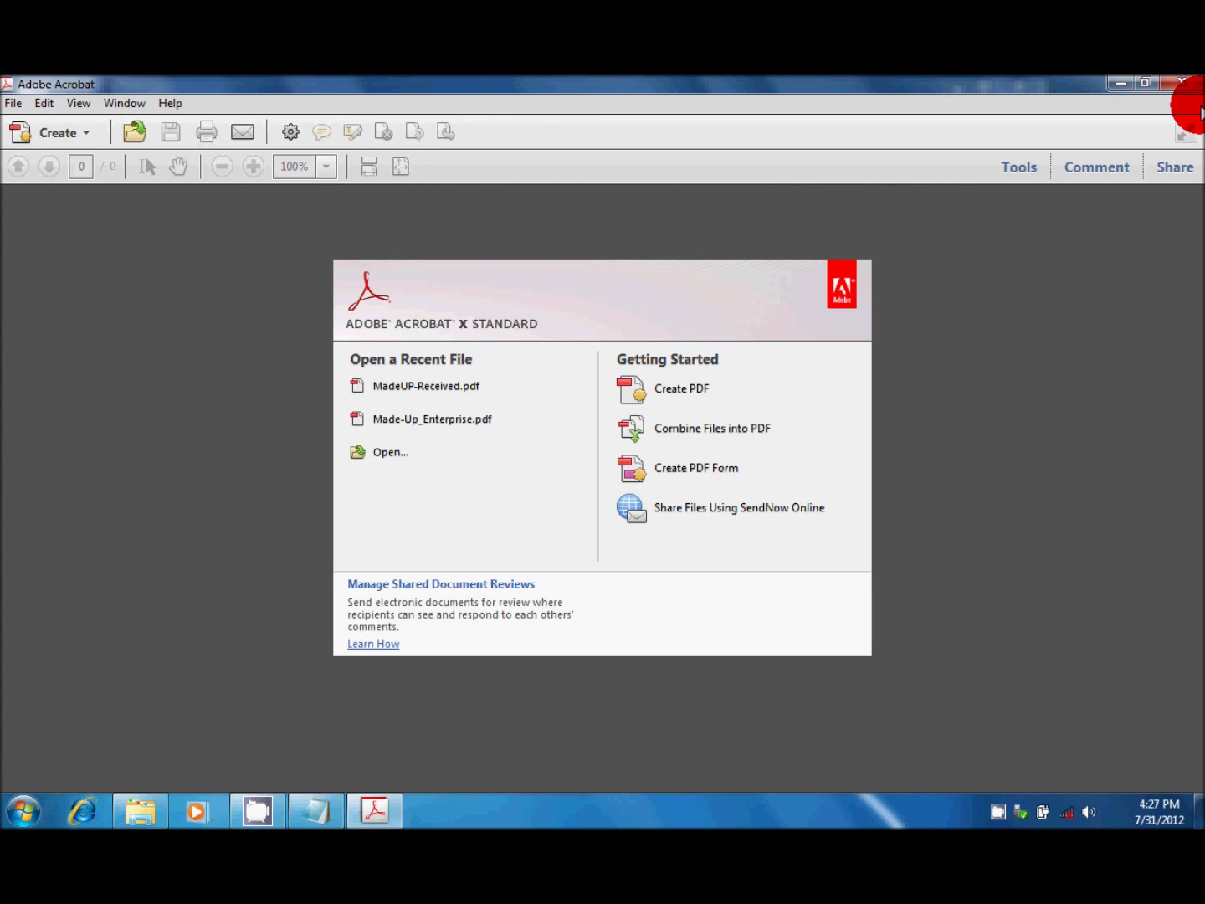
left_click(1184, 84)
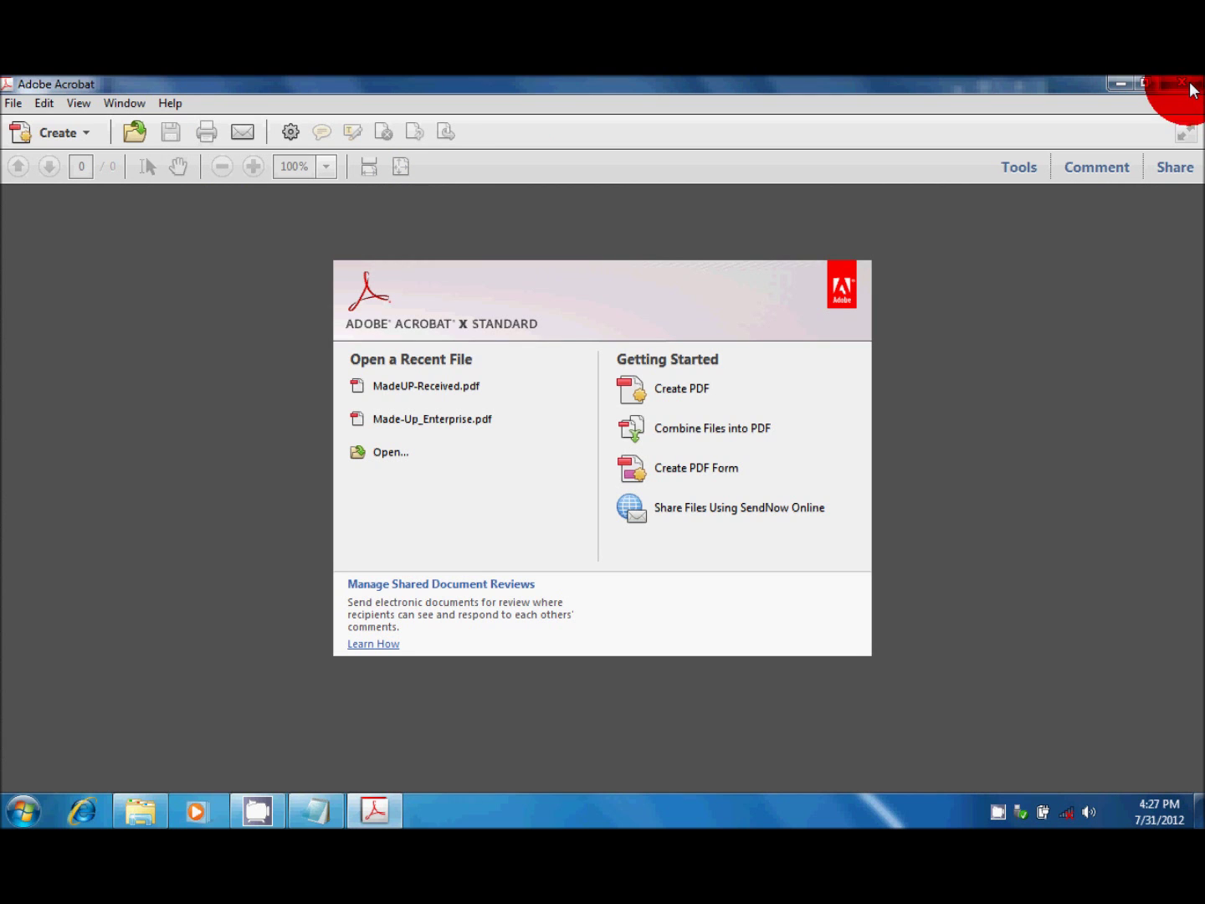
Step: Minimize Notepad and the Stamps folder, then open Made-Up_Enterprise.pdf from the desktop
left_click_drag(1018, 148, 664, 123)
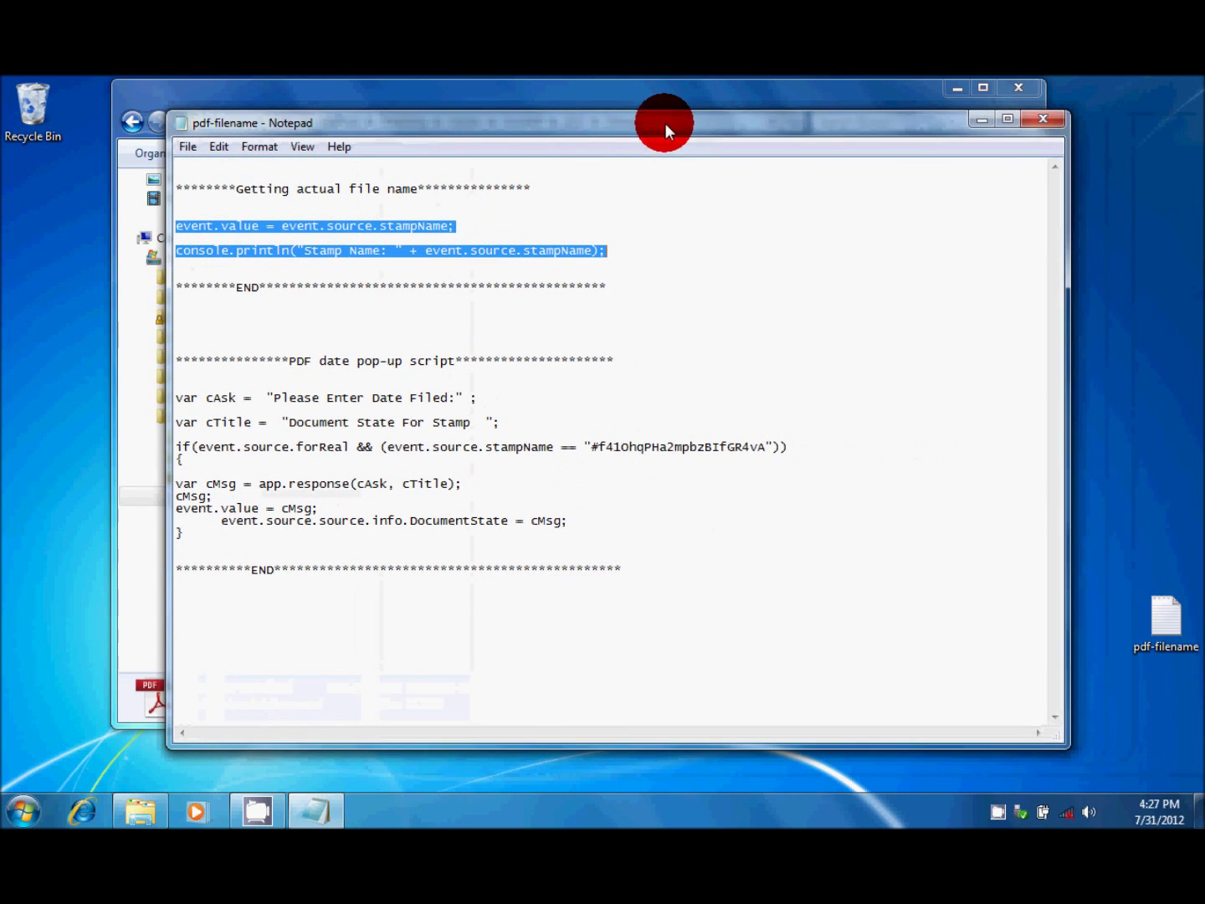
left_click(983, 120)
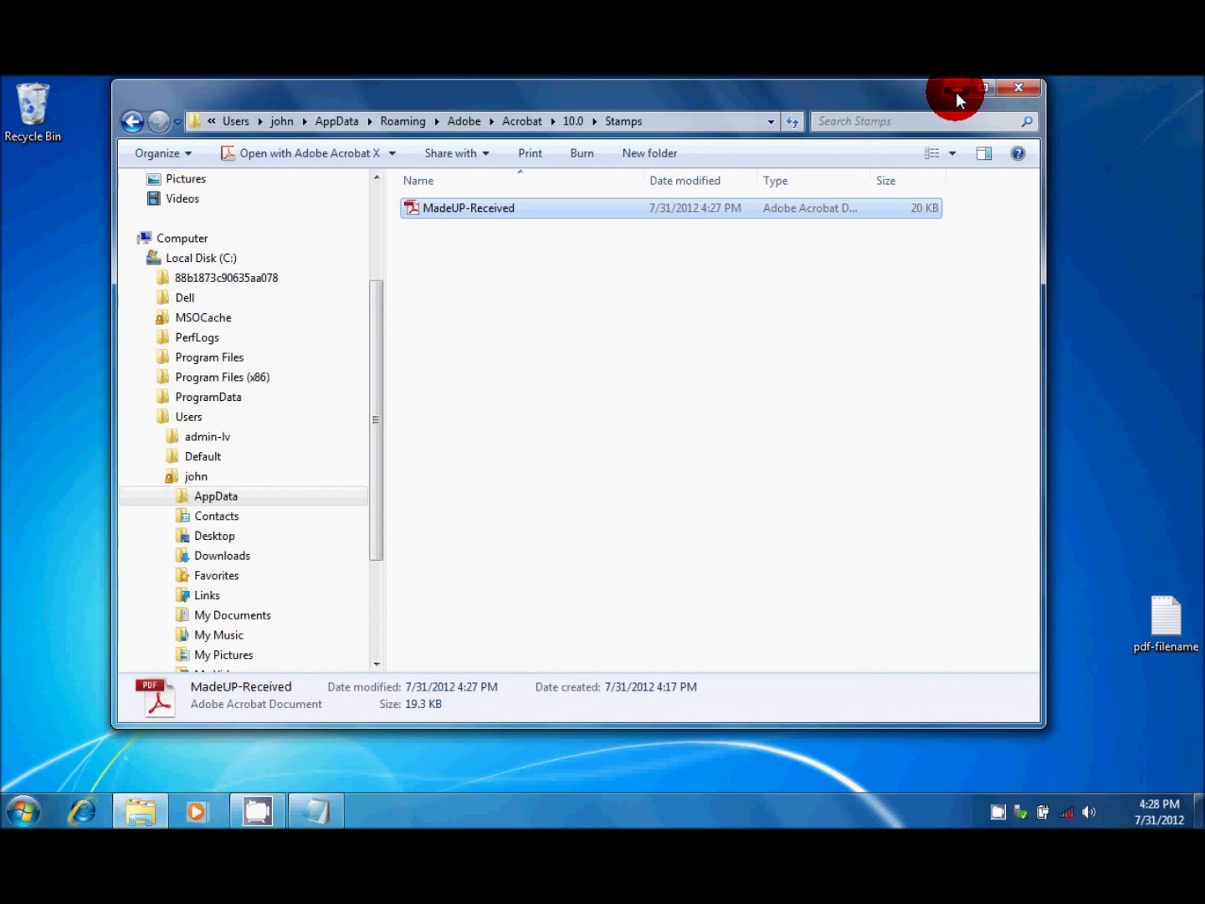
left_click(956, 92)
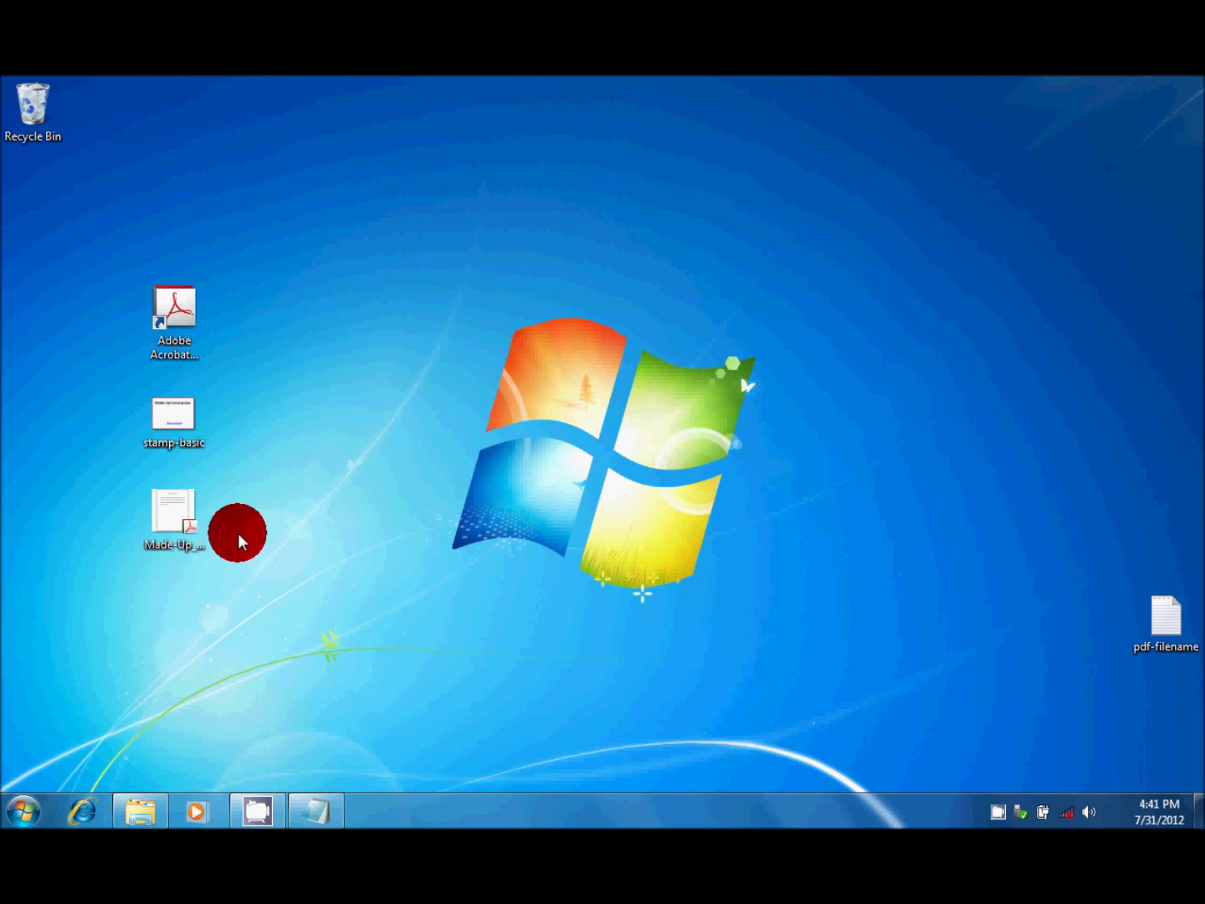
left_click(170, 513)
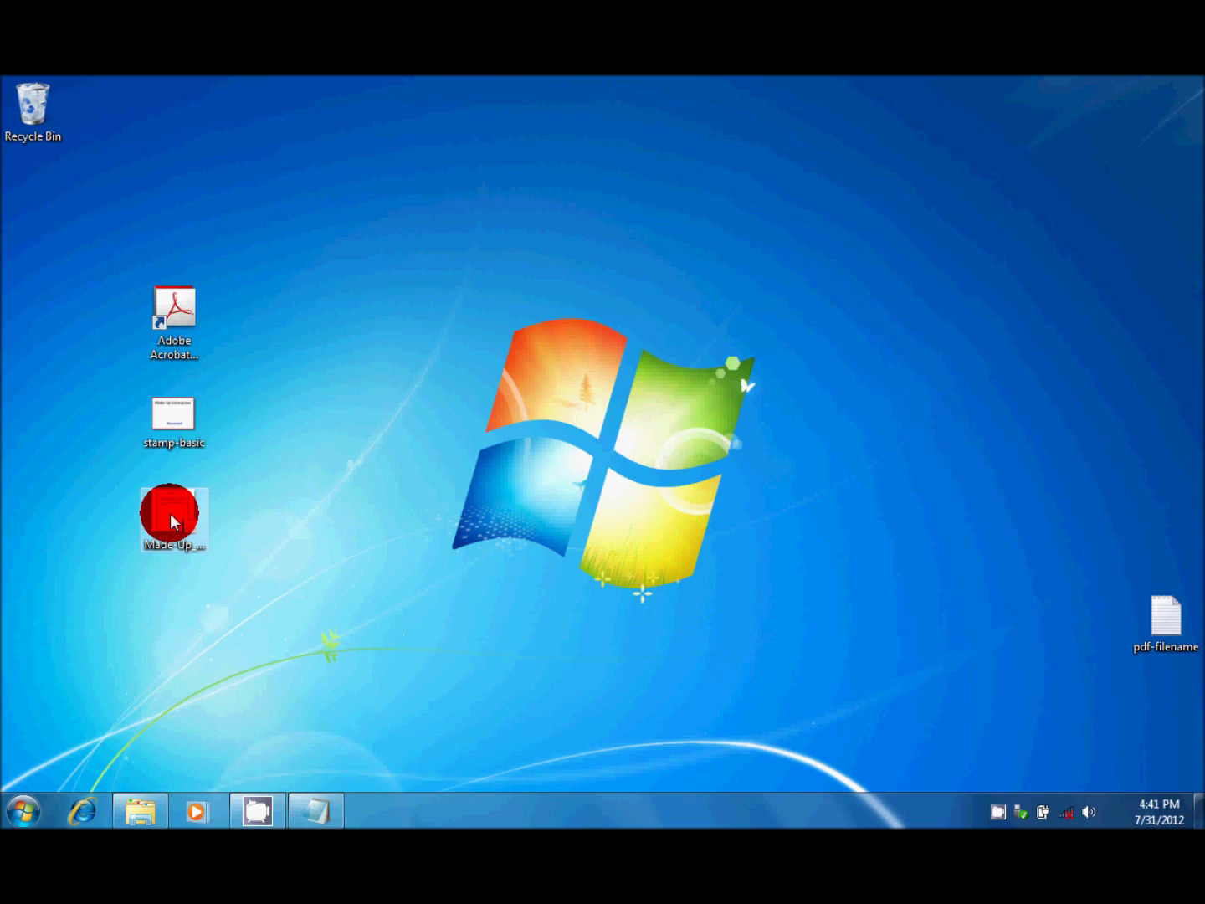
double_click(170, 513)
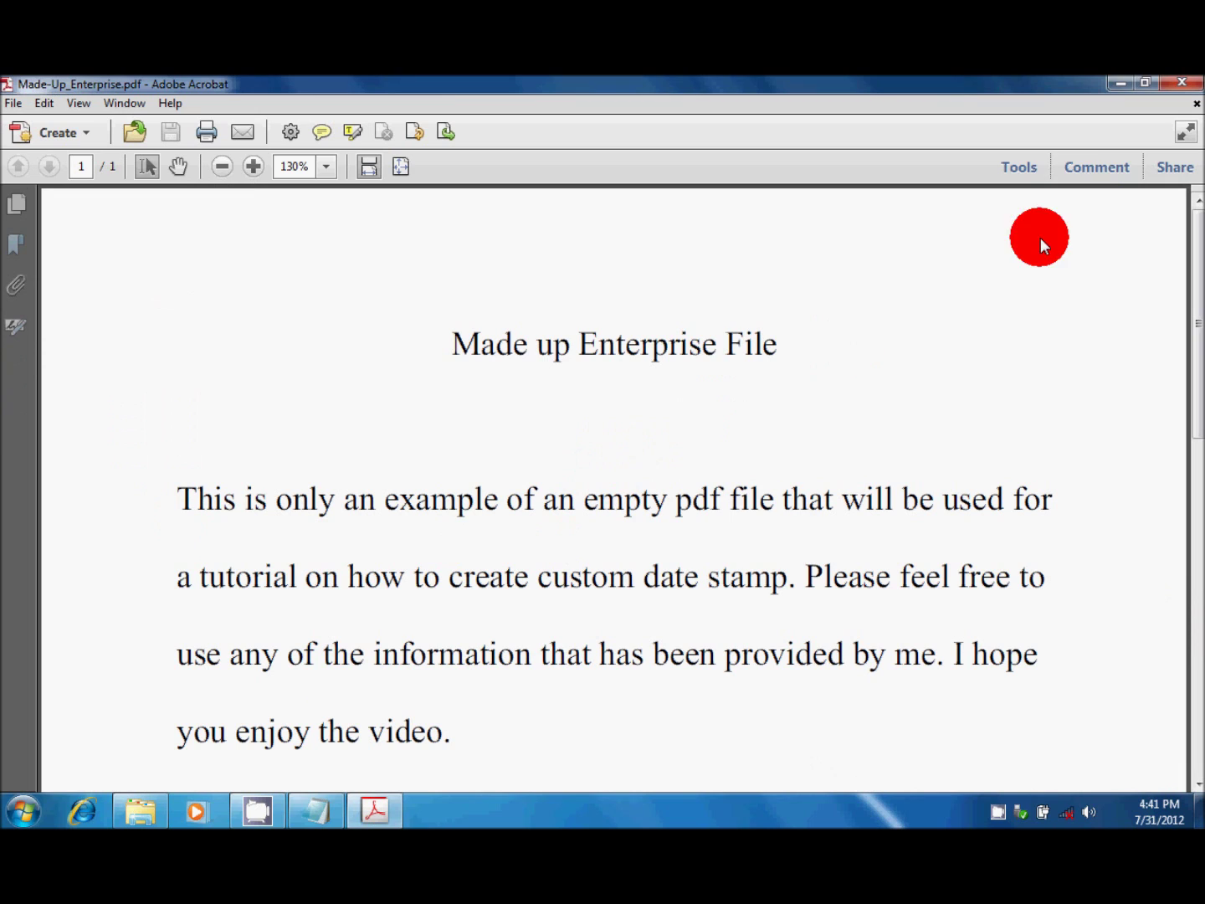
Step: Apply the My Company Stamp > Made Up Enterprises stamp beside the 'Made up Enterprise File' title
left_click(1080, 168)
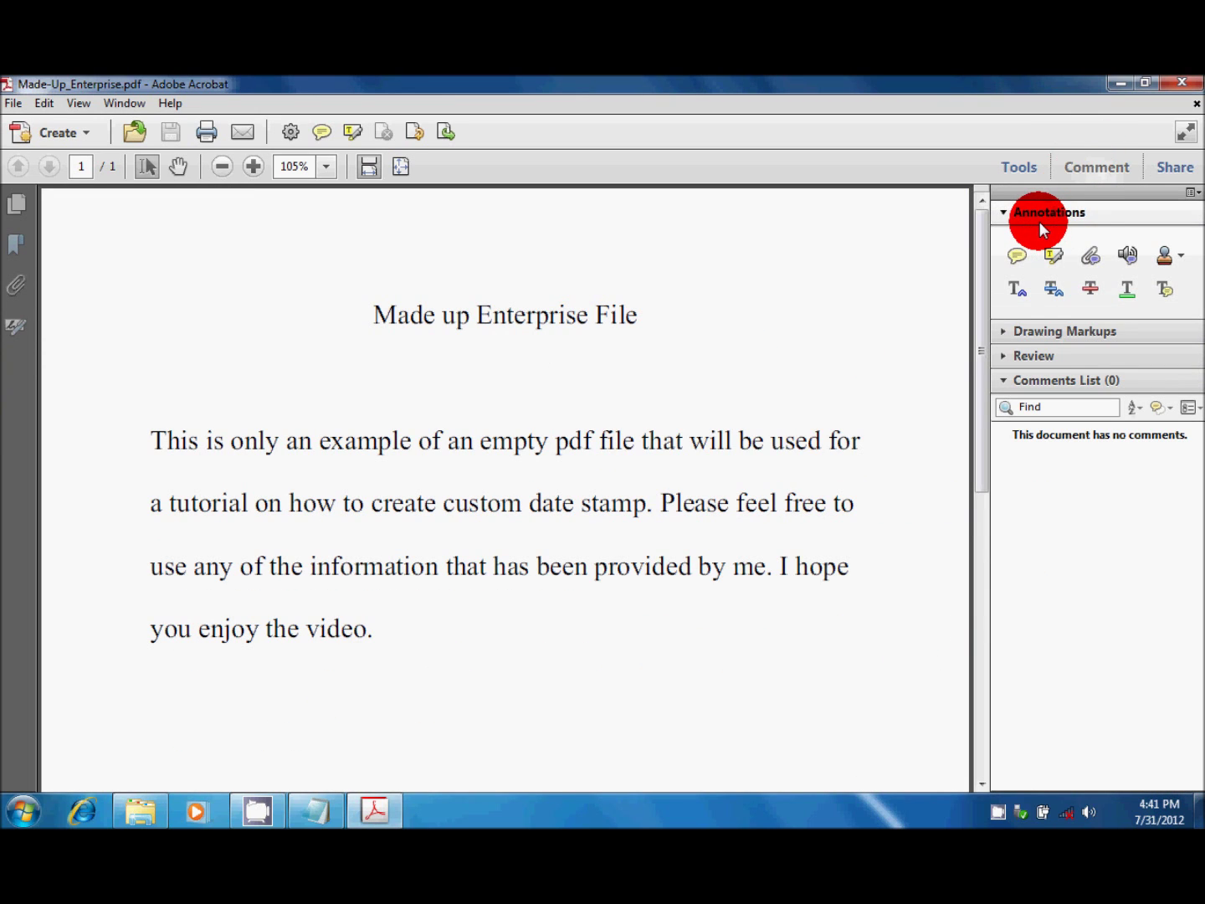
left_click(1168, 259)
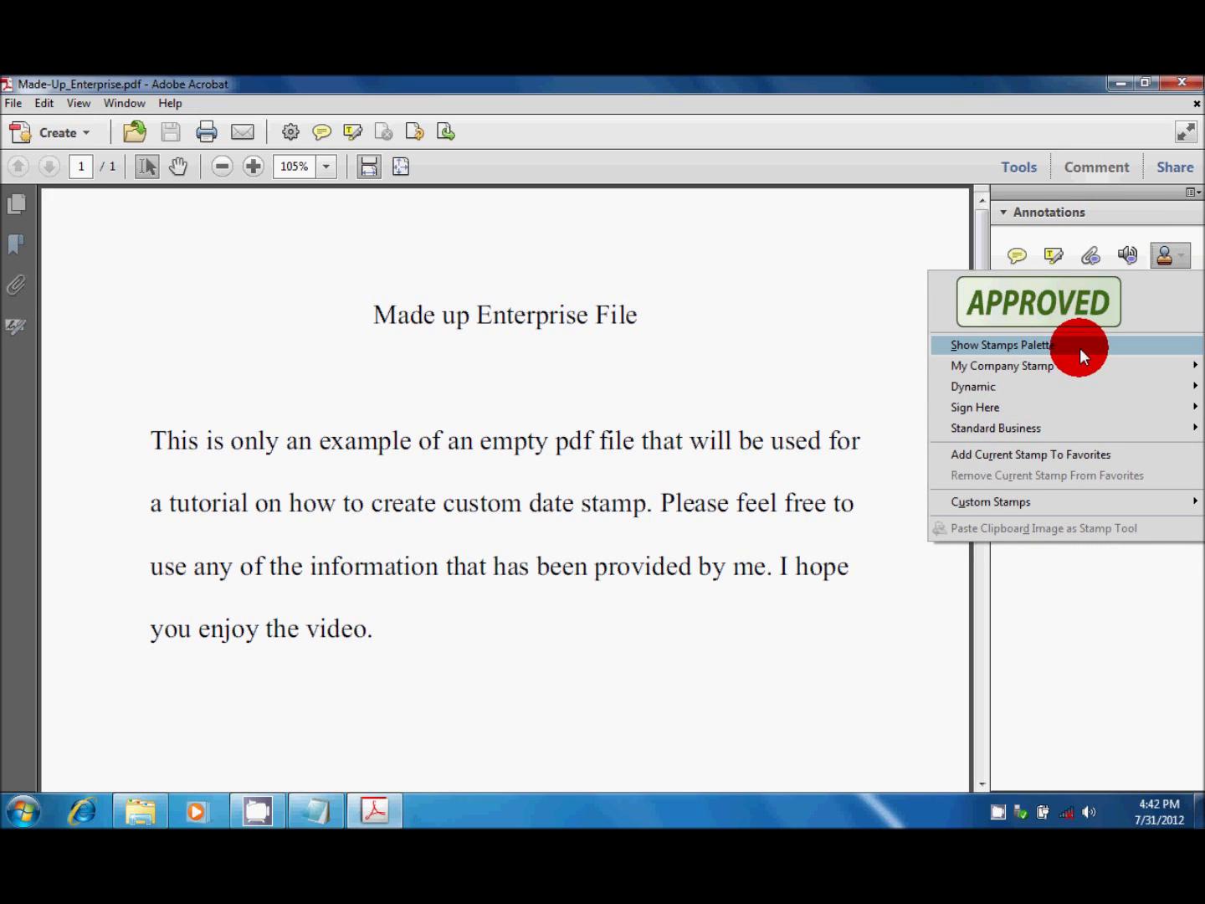
mouse_move(1057, 370)
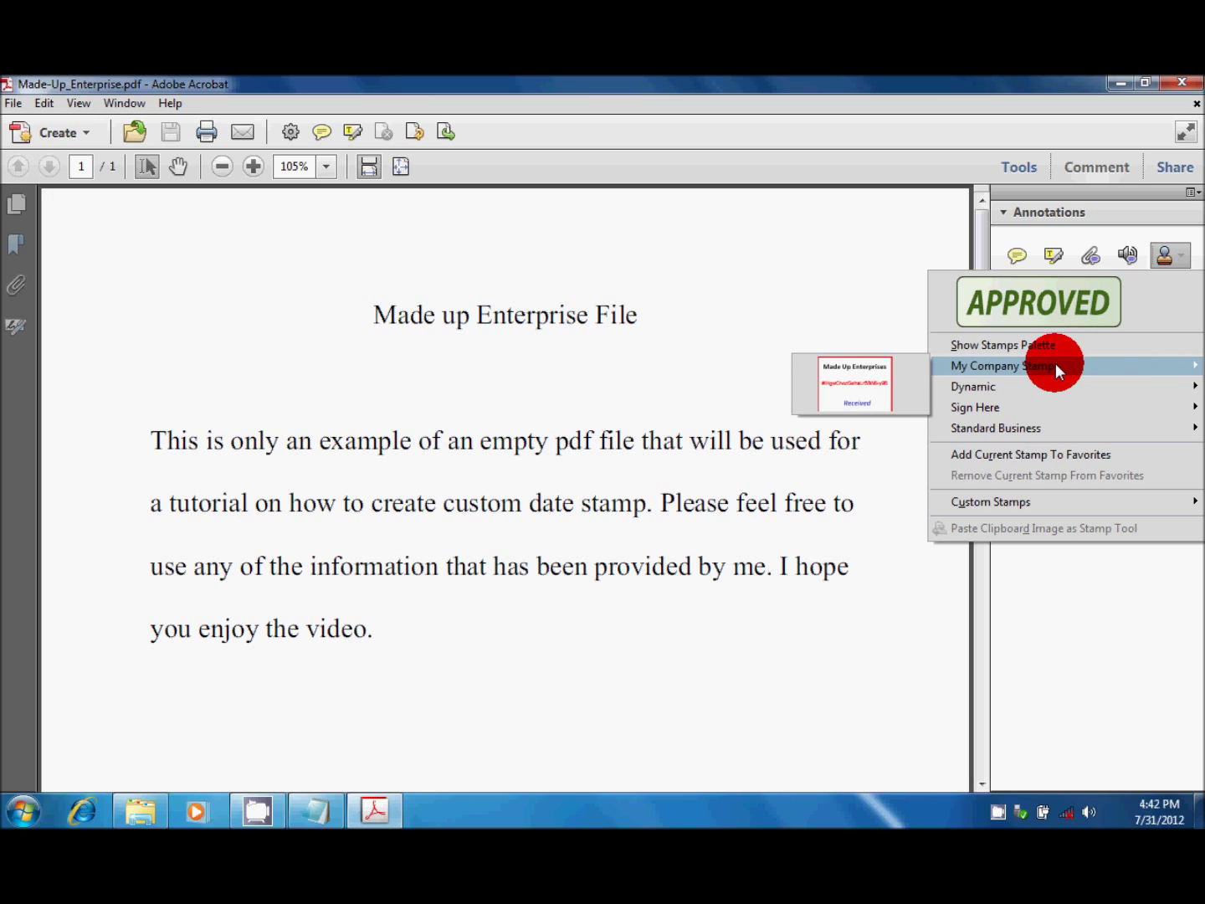
left_click(854, 387)
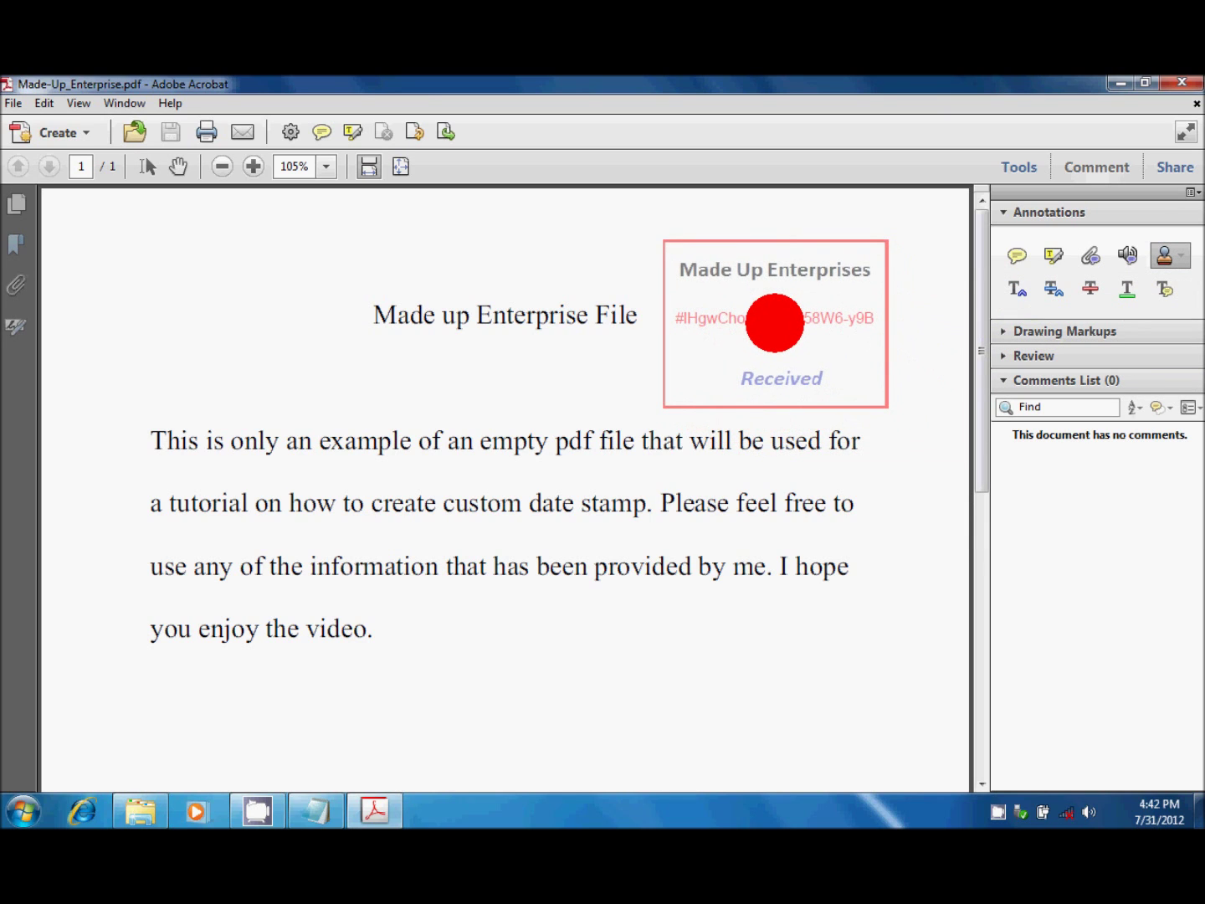
left_click(775, 323)
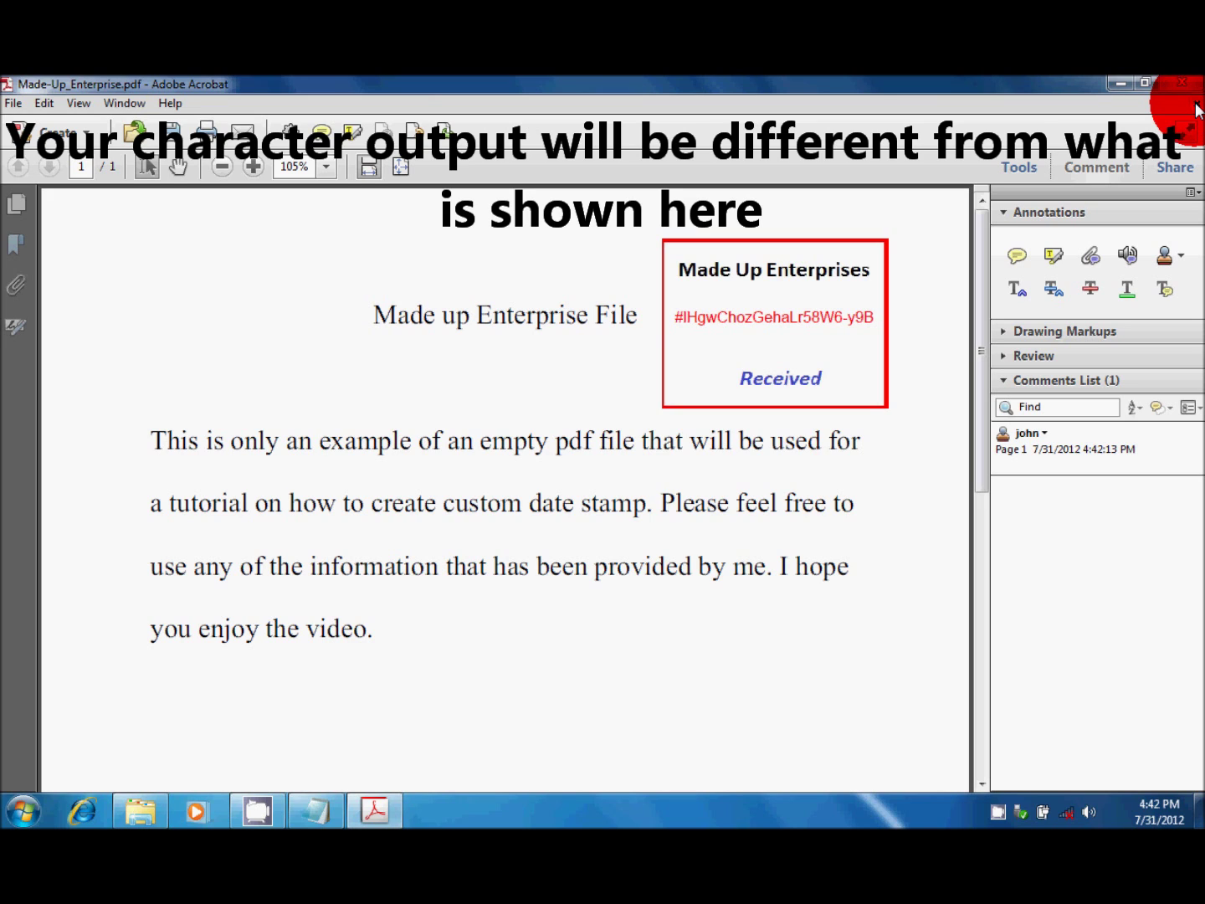
left_click(1197, 103)
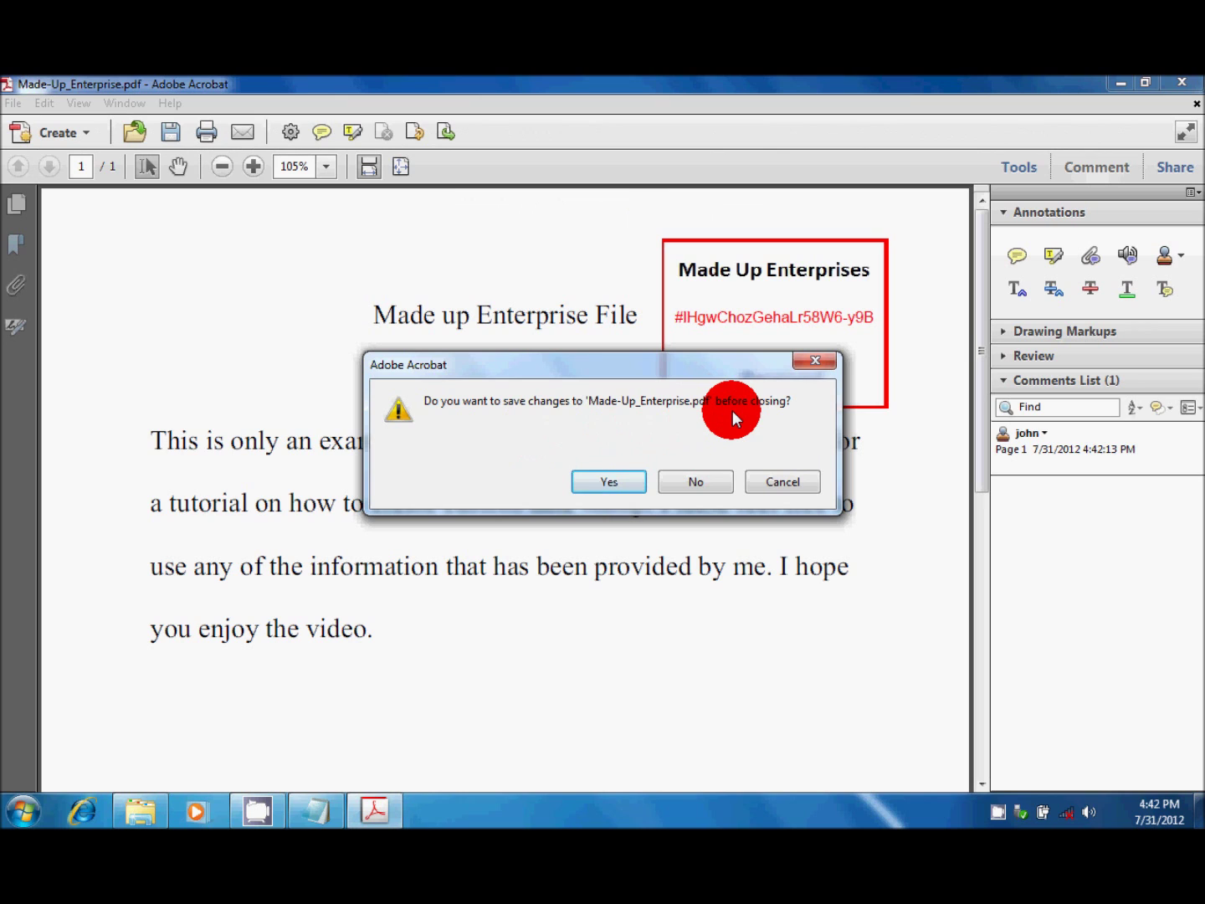
Step: Discard changes to the stamped document and open MadeUP-Received.pdf from Recent Files, scrolling to page 2
left_click(695, 481)
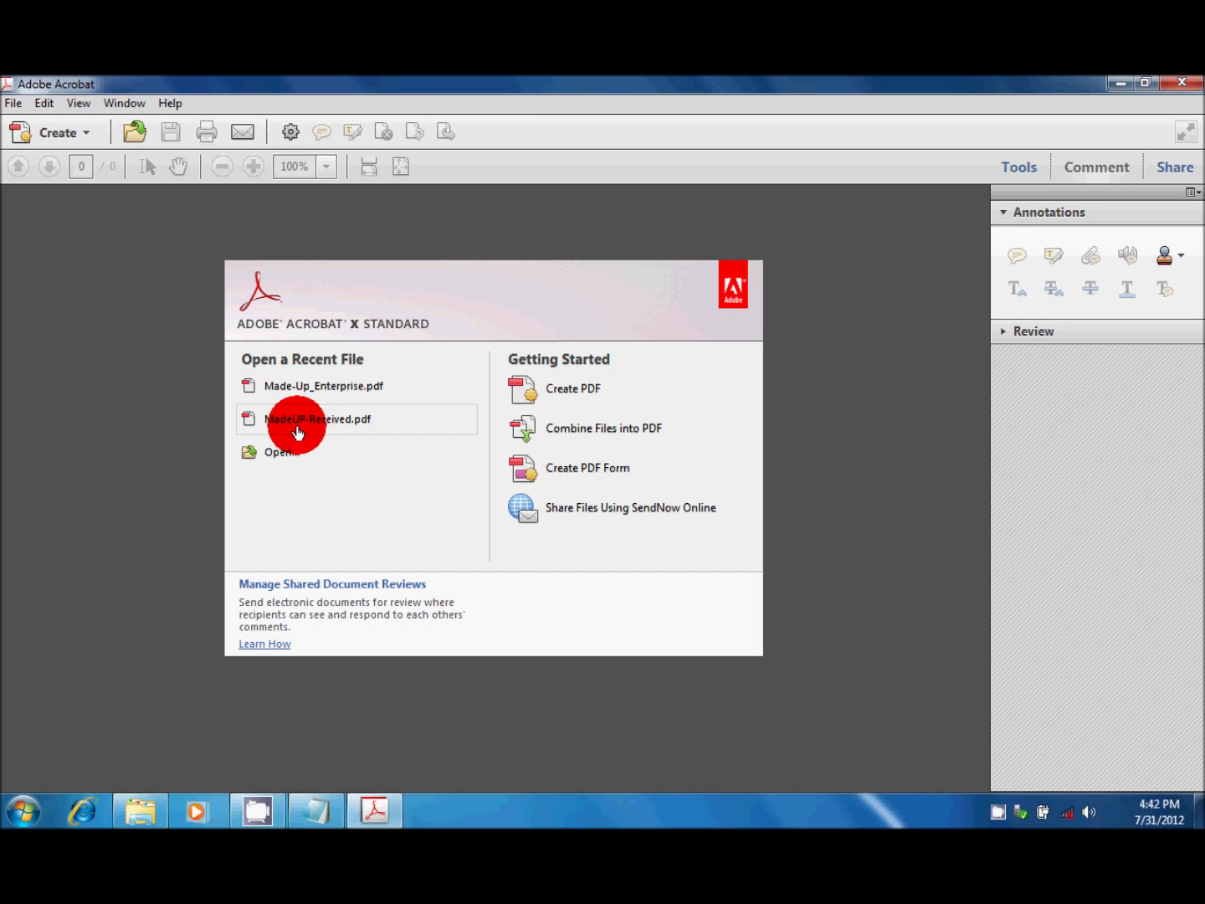
left_click(328, 428)
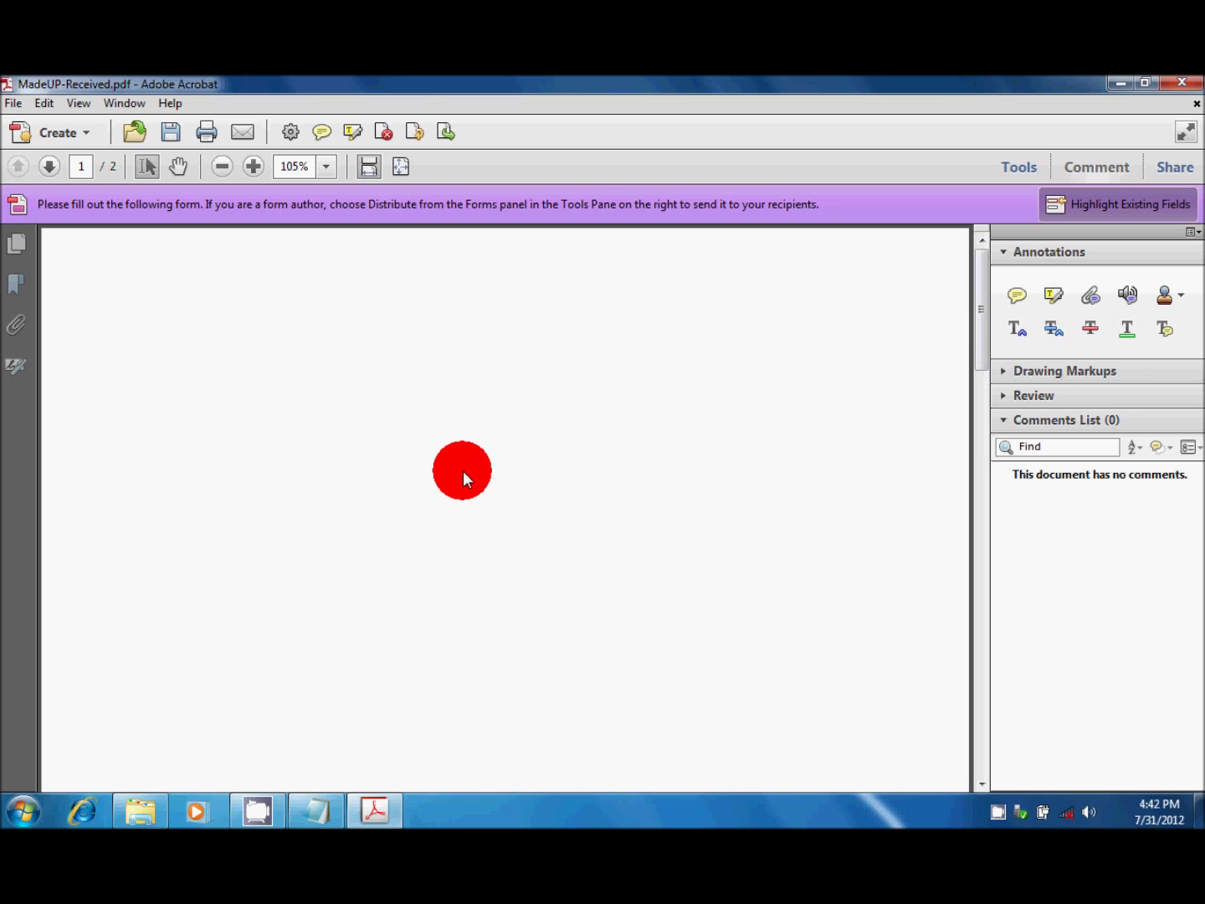
scroll(622, 434, "down", 10)
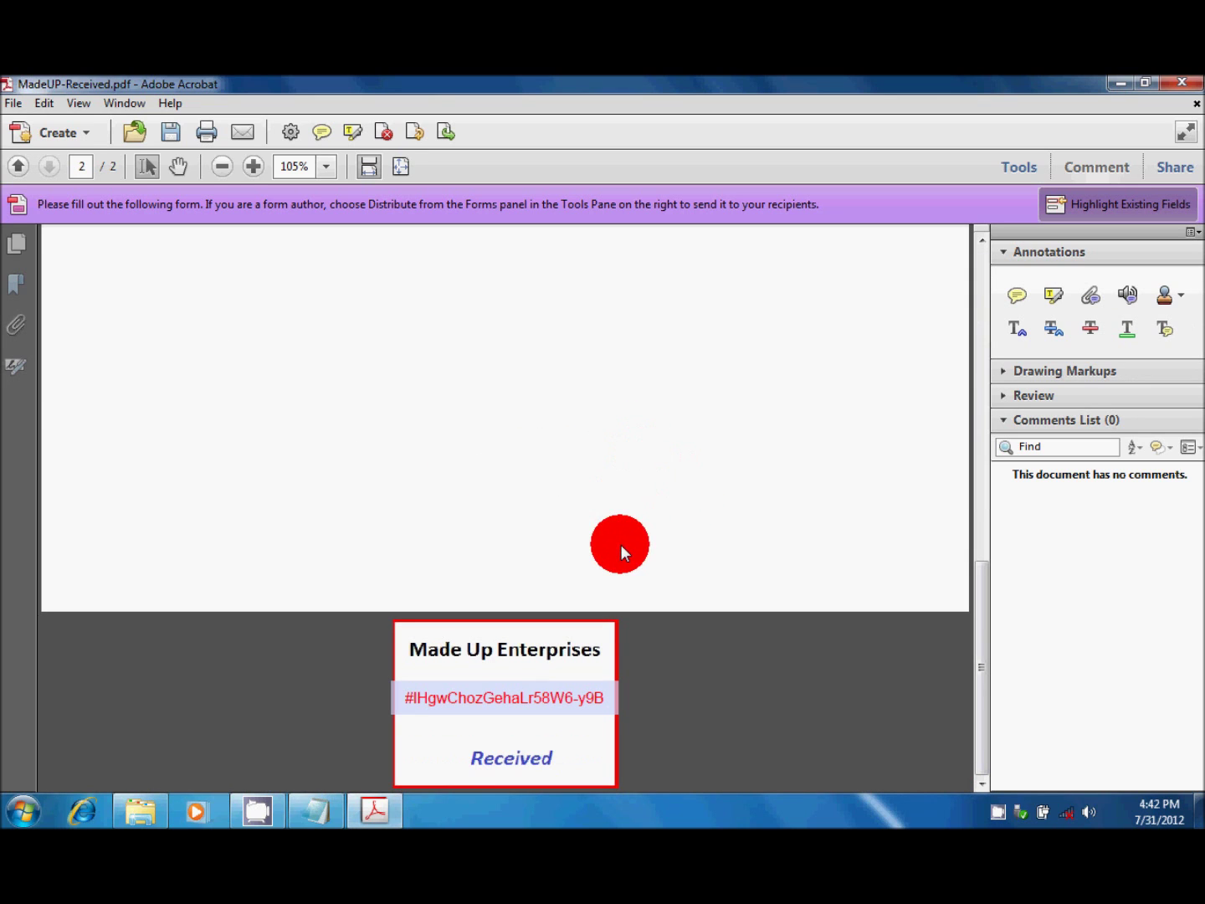
Step: Select the stamp's full generated ID string in the Date field on page 2
left_click(602, 701)
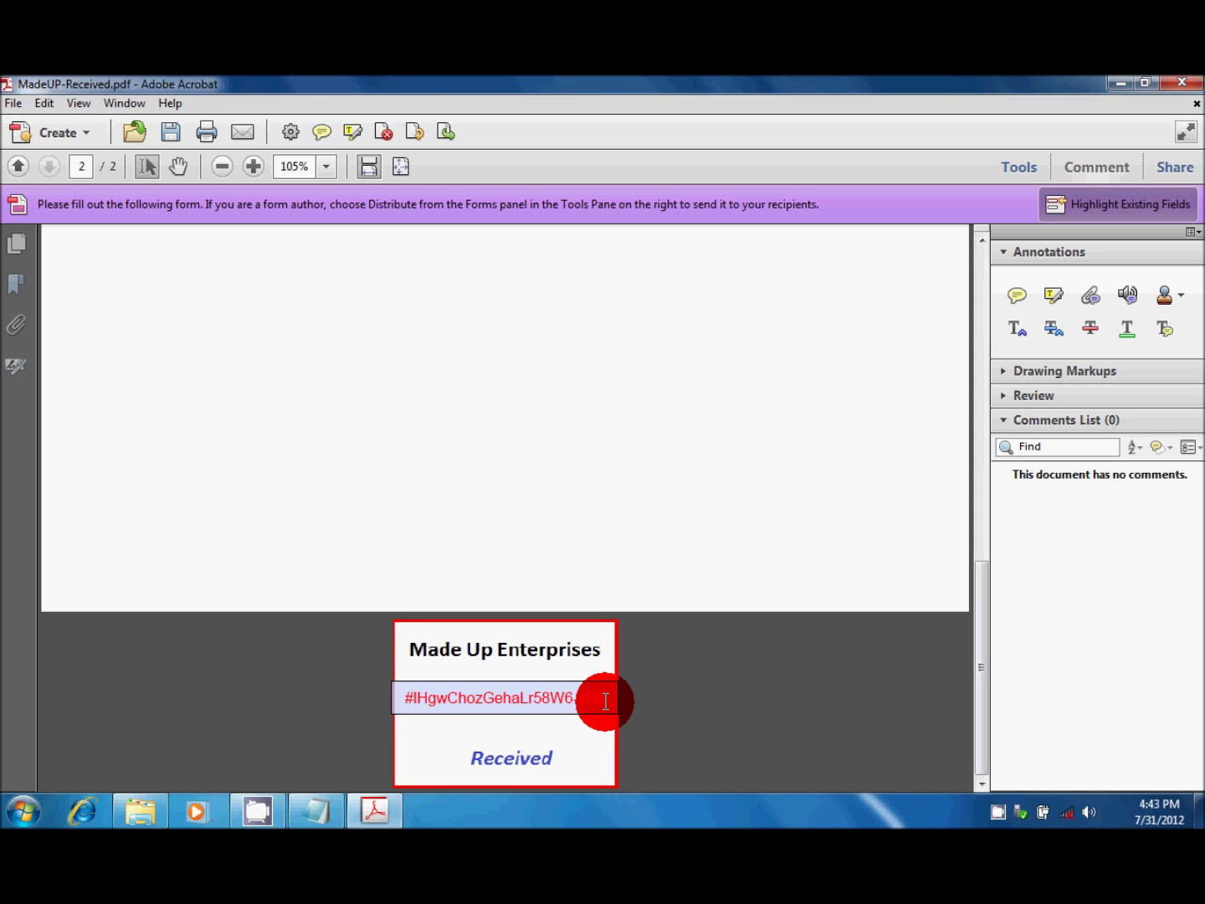
left_click_drag(604, 700, 405, 698)
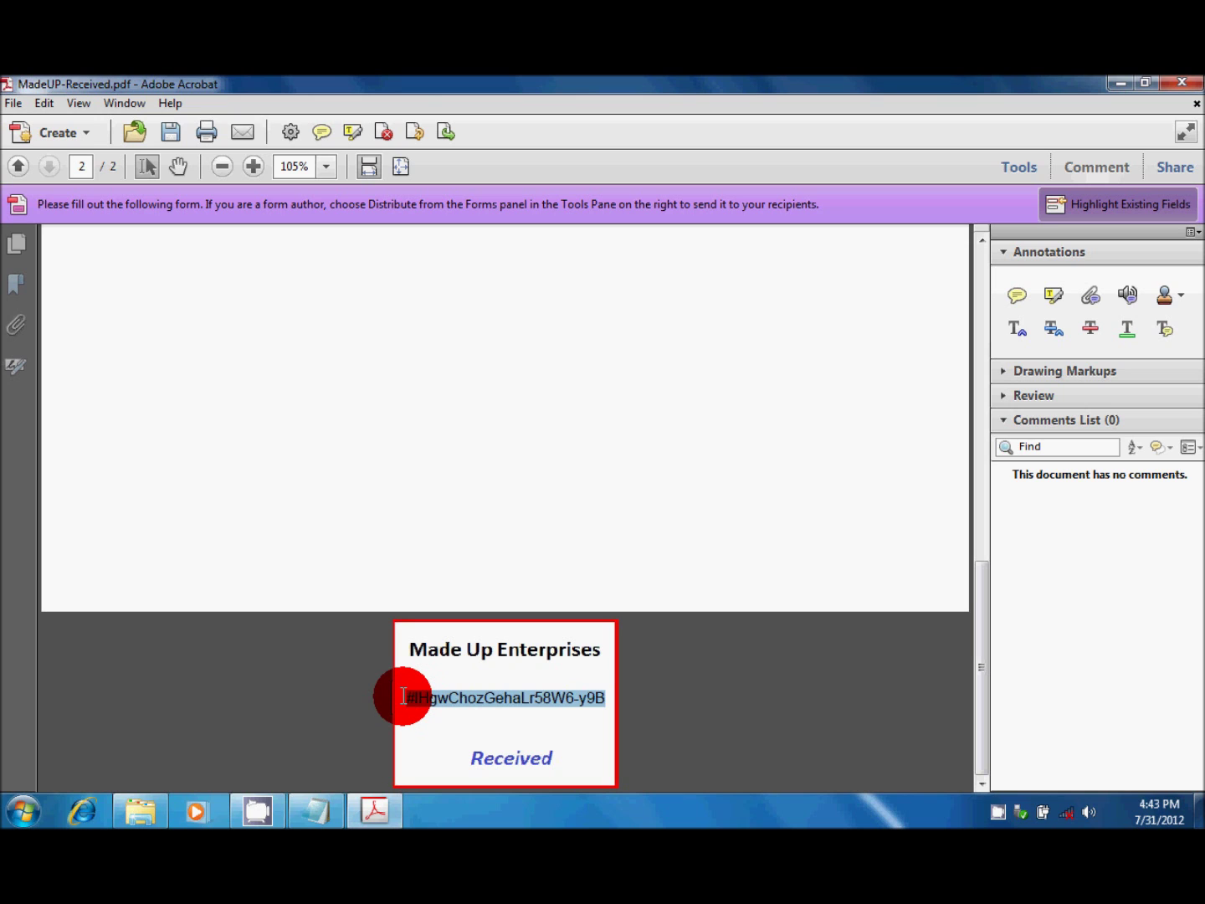
left_click_drag(403, 697, 357, 712)
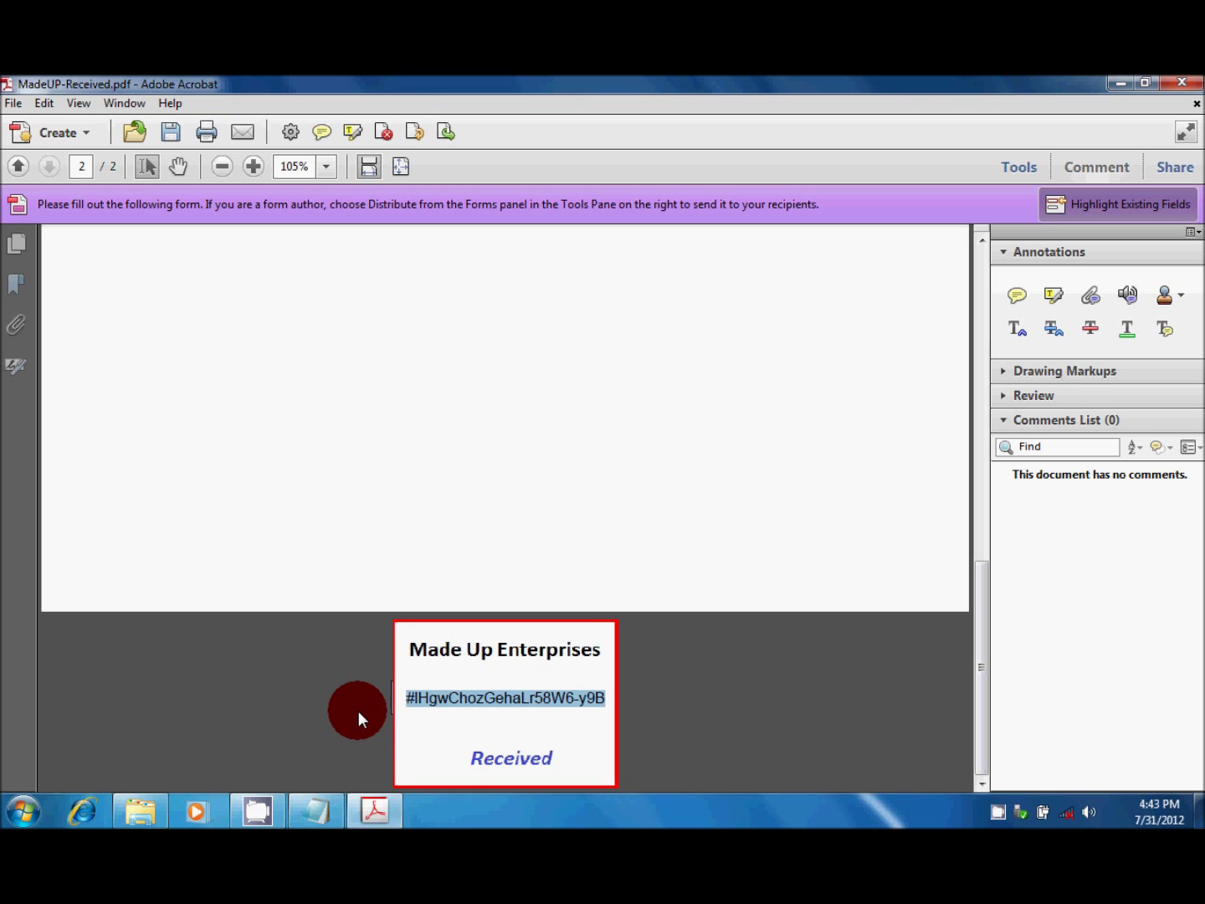
left_click(316, 811)
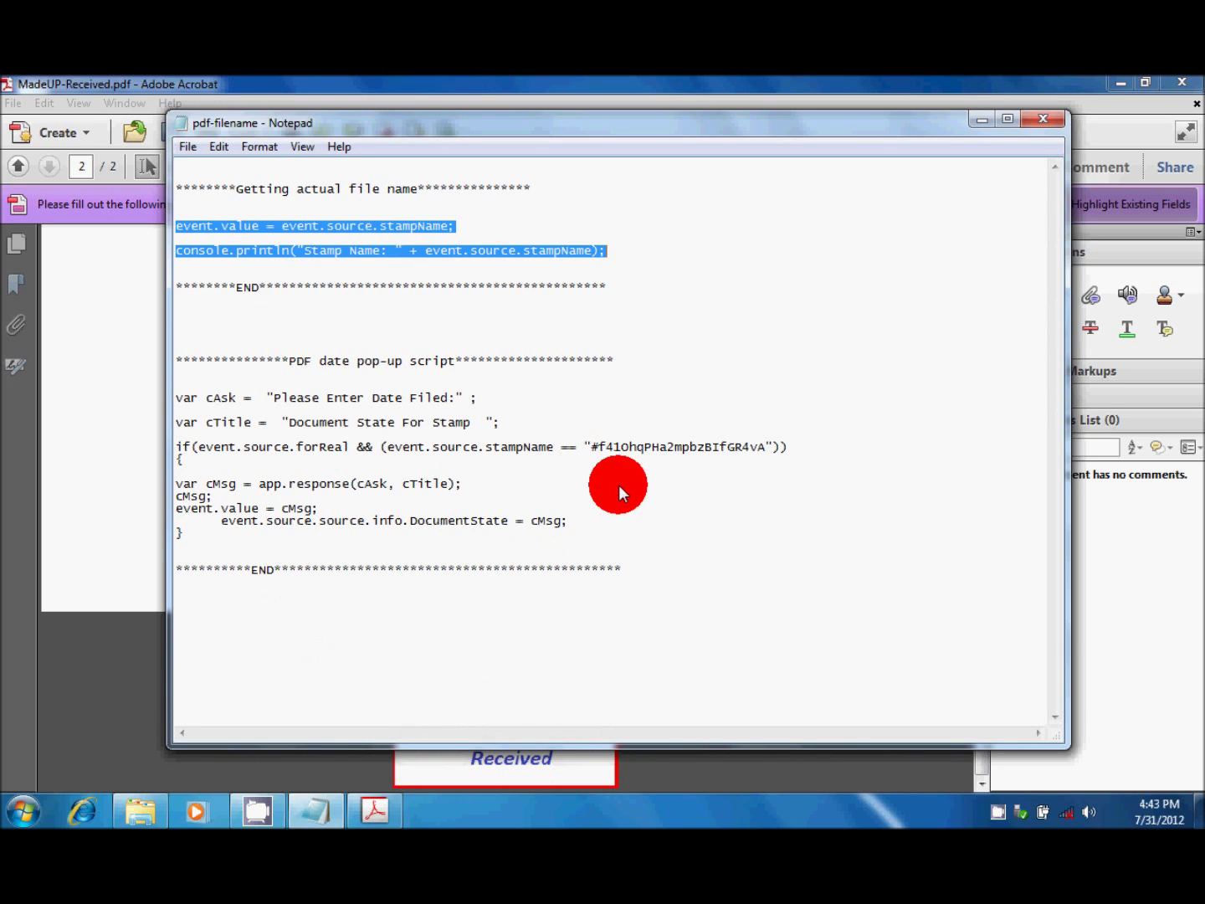
Step: Swap the old stamp name in the date-prompt script's if test for the new ID, then select the script
left_click(592, 448)
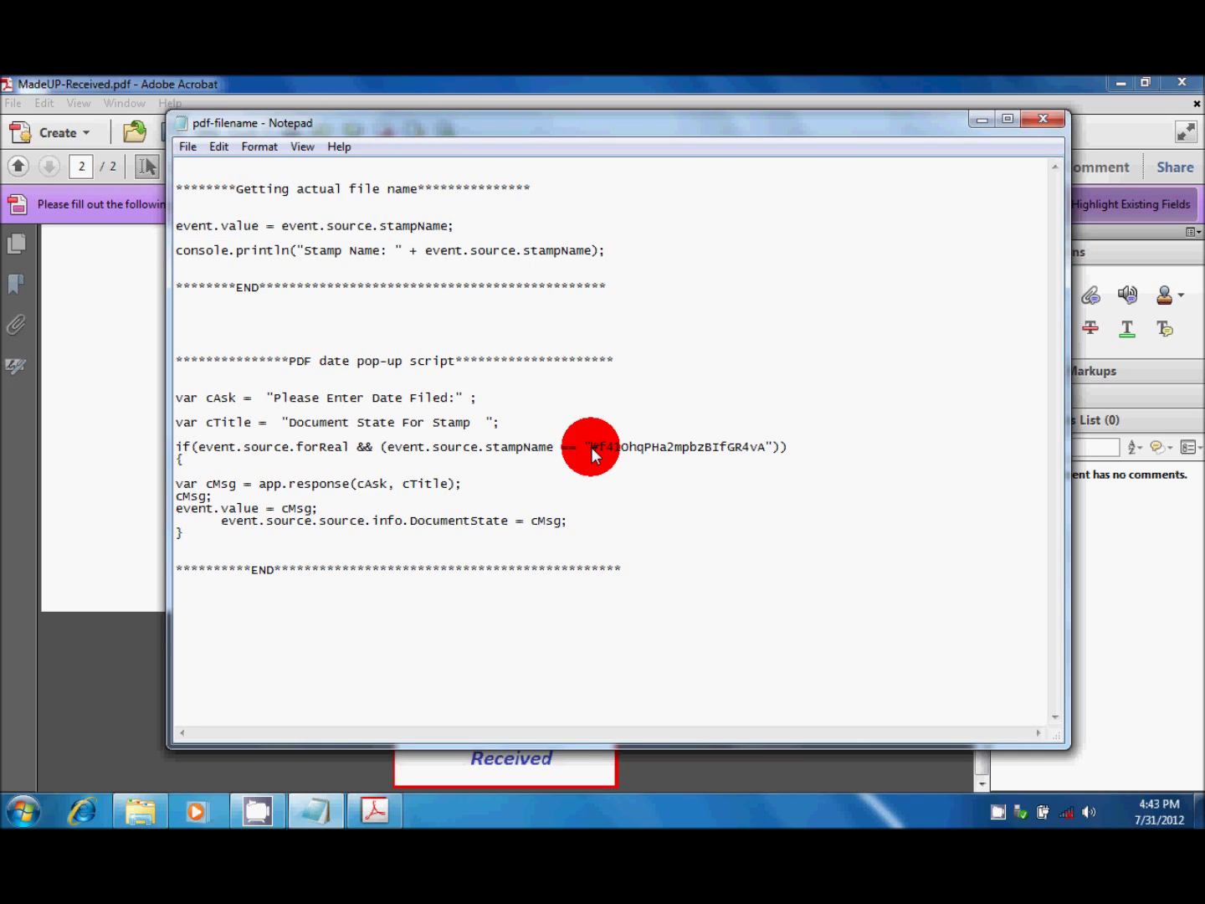
left_click_drag(591, 447, 764, 446)
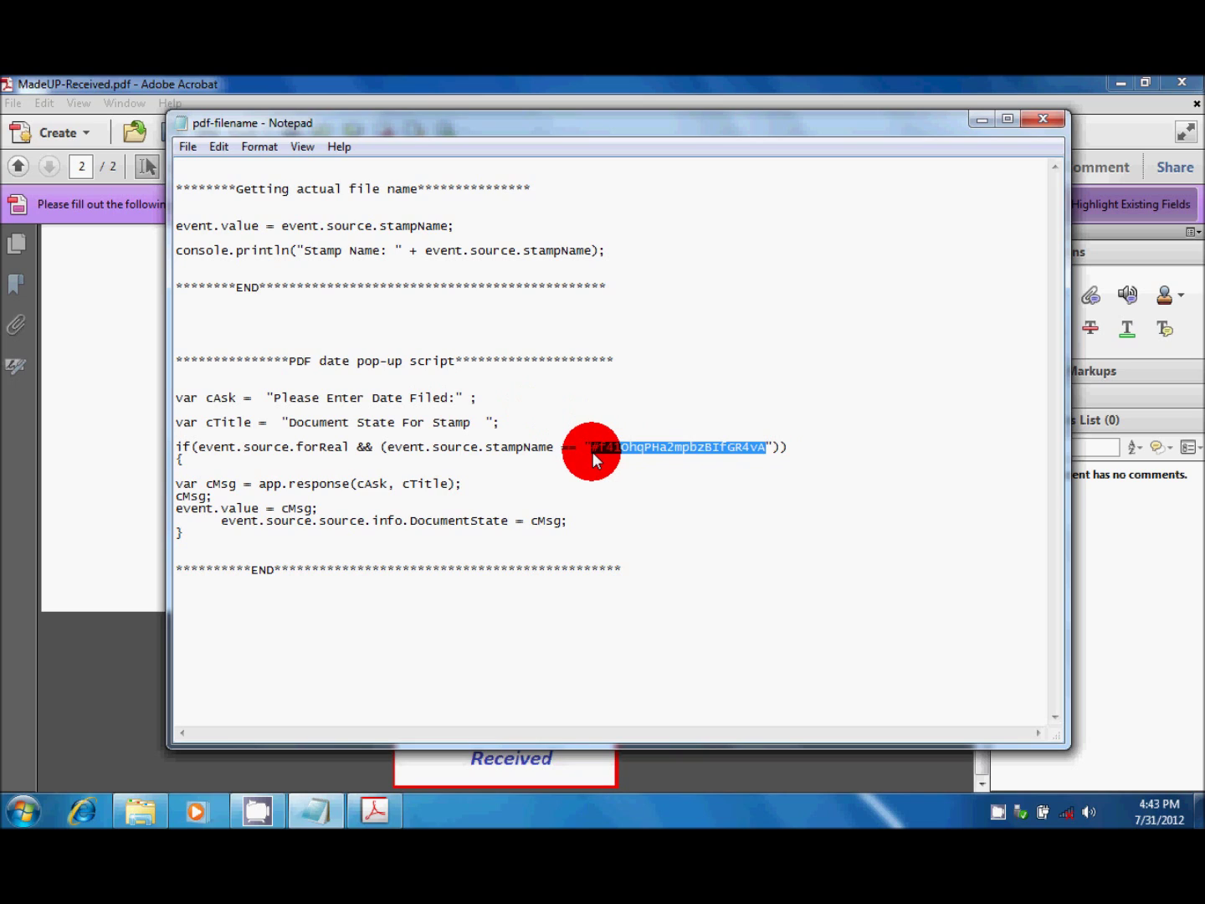
key("Delete")
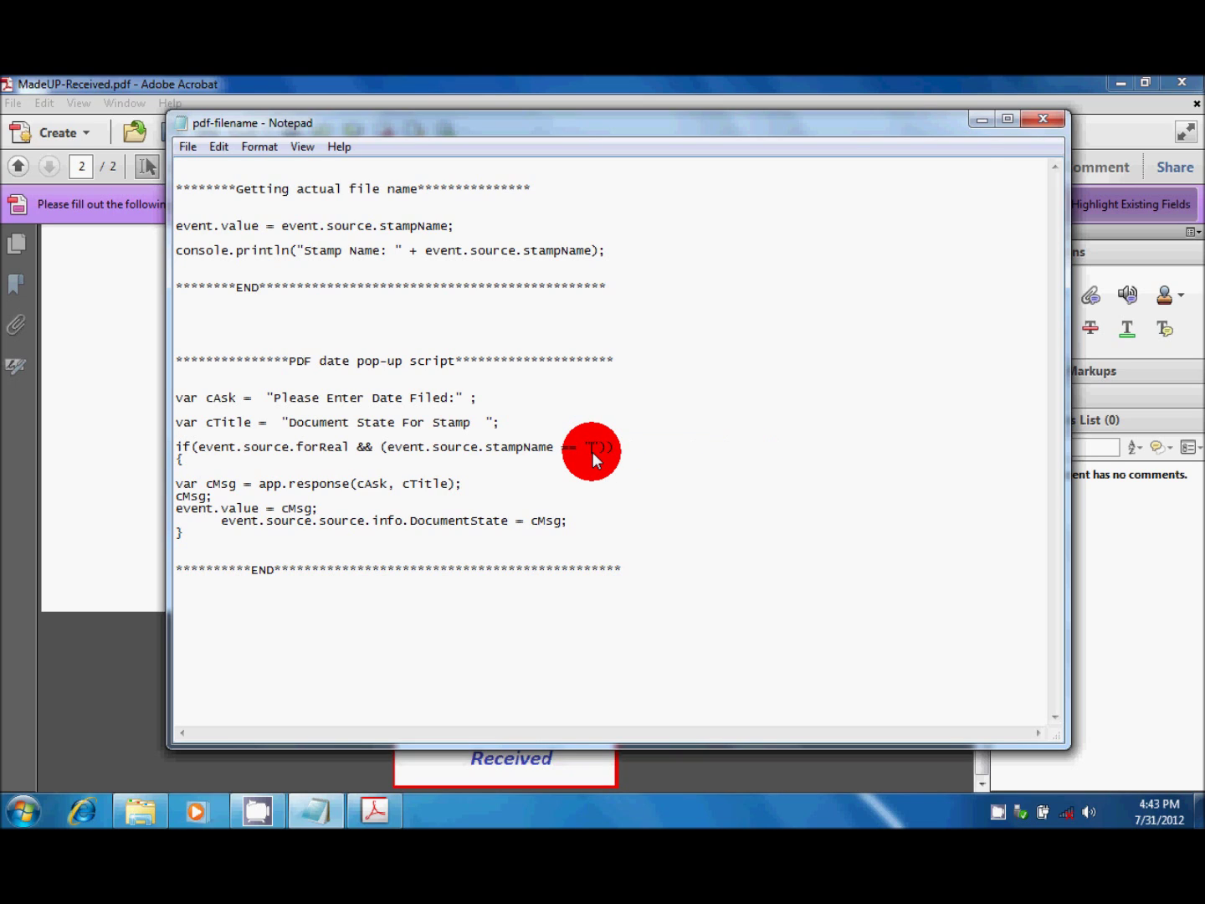
type("#lHgwChozGehaLr58W6-y9B")
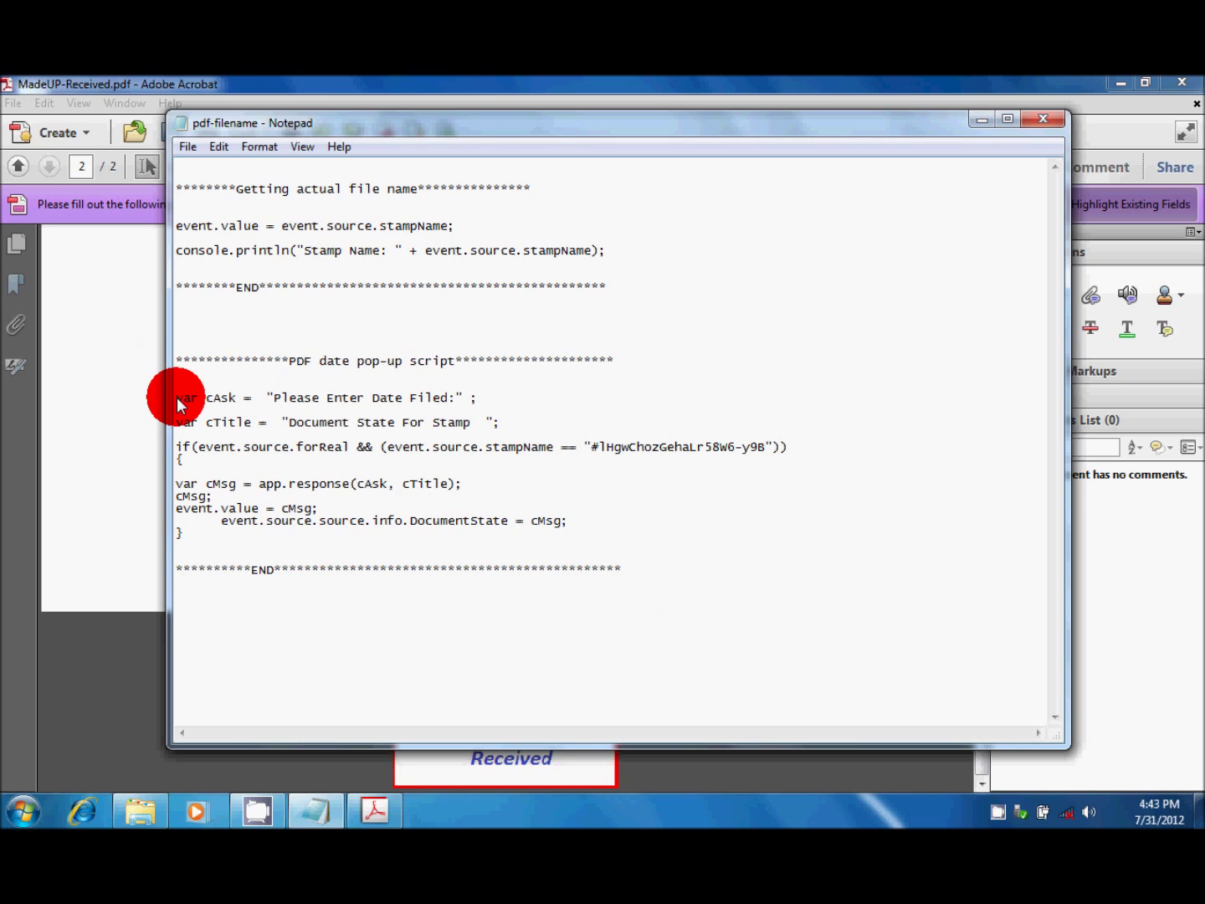
left_click_drag(175, 398, 655, 530)
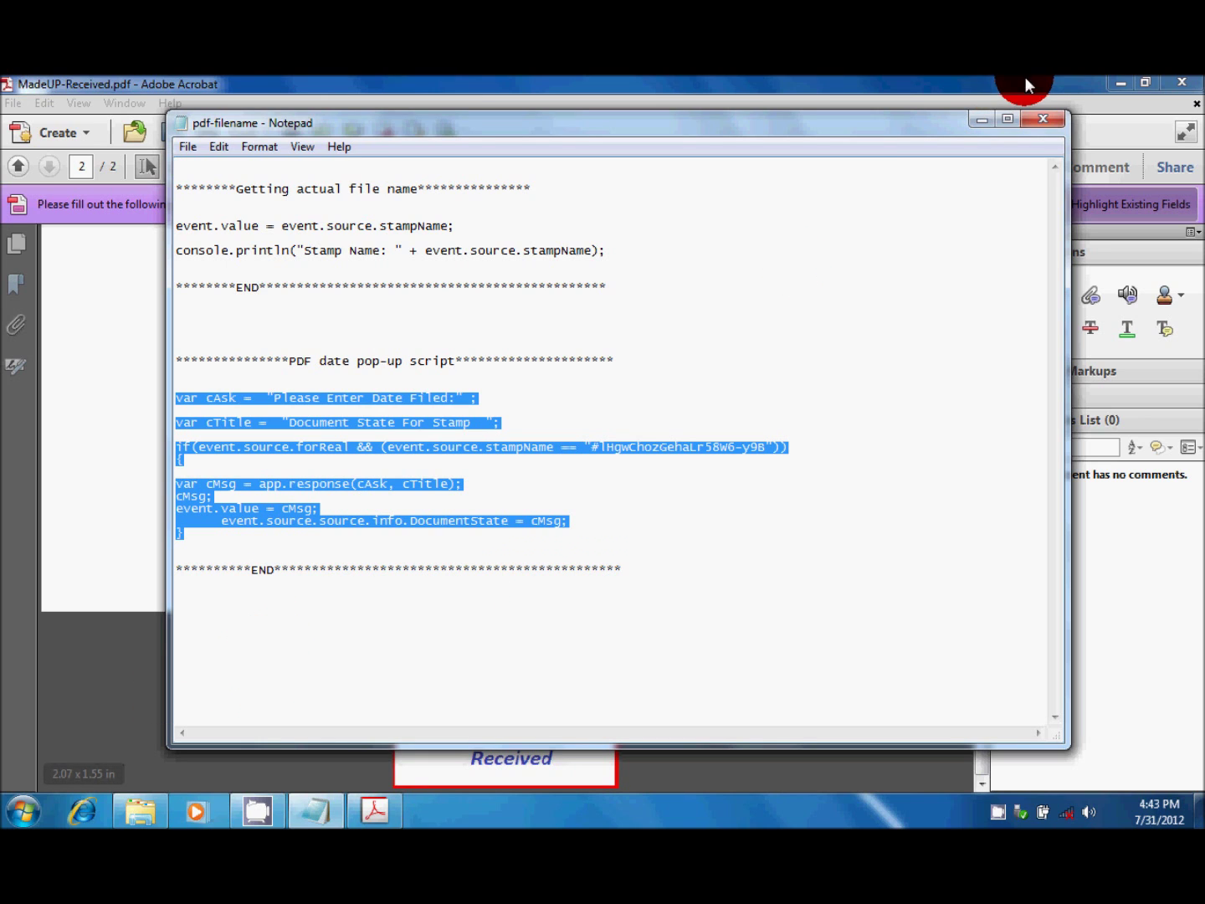
left_click(976, 123)
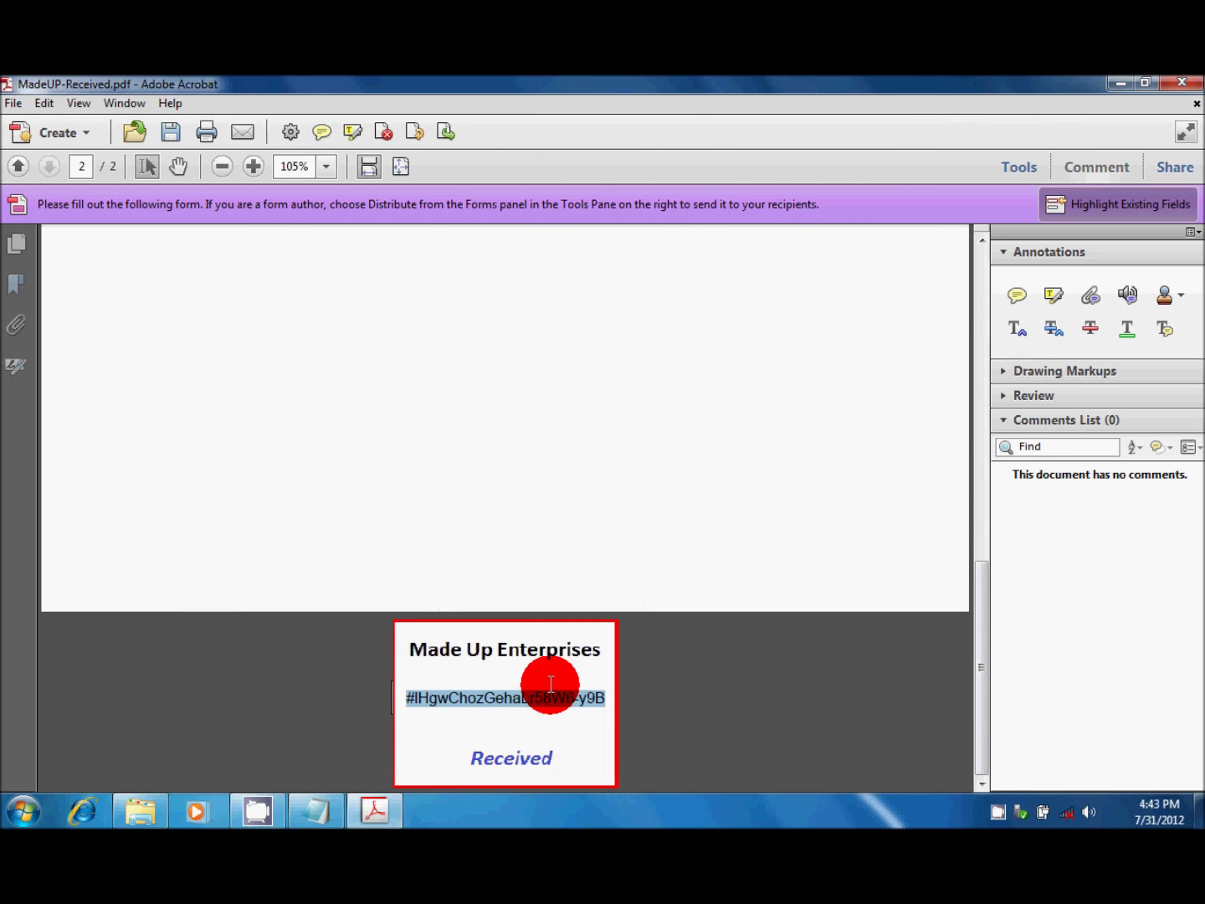
Step: Enter form editing and open the Date field's properties on the Calculate tab
left_click(537, 698)
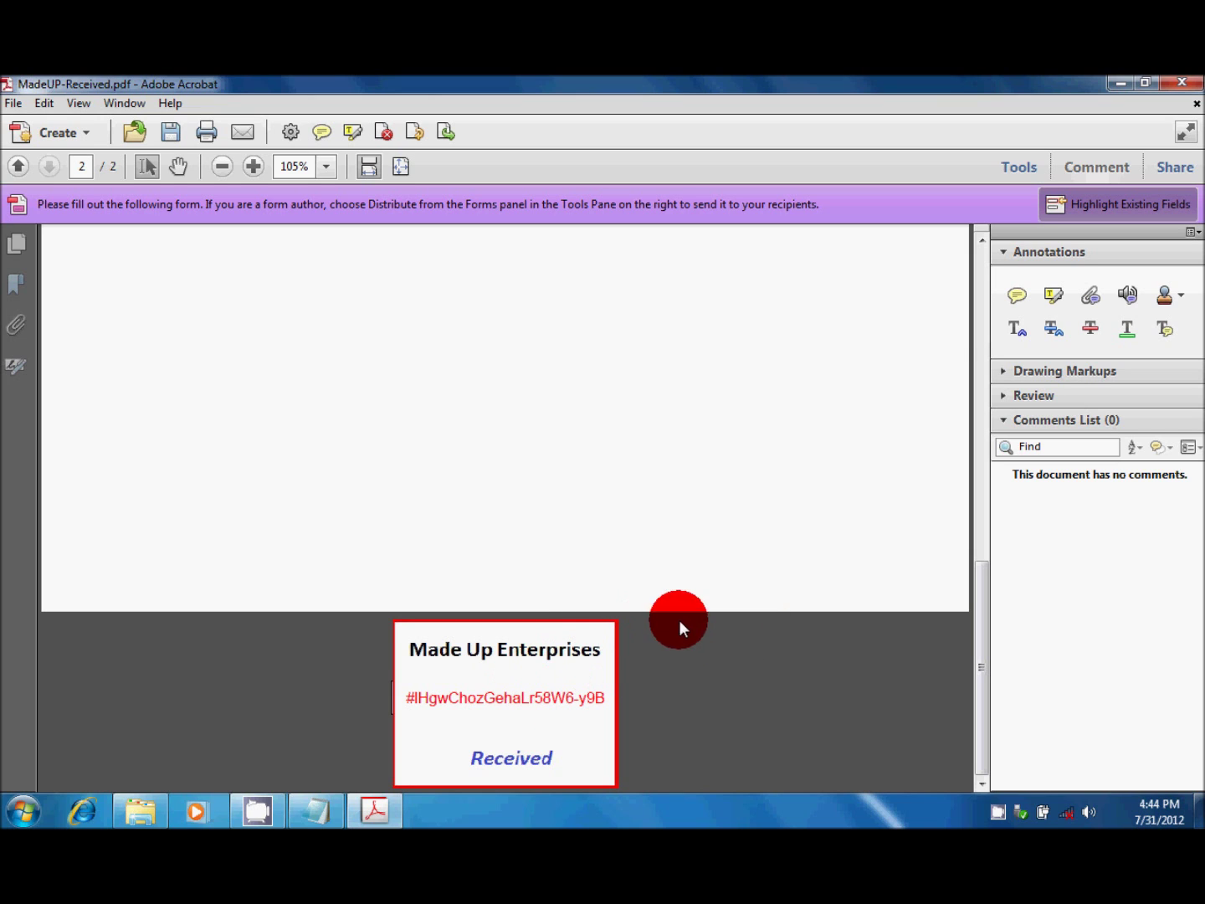
left_click(1023, 171)
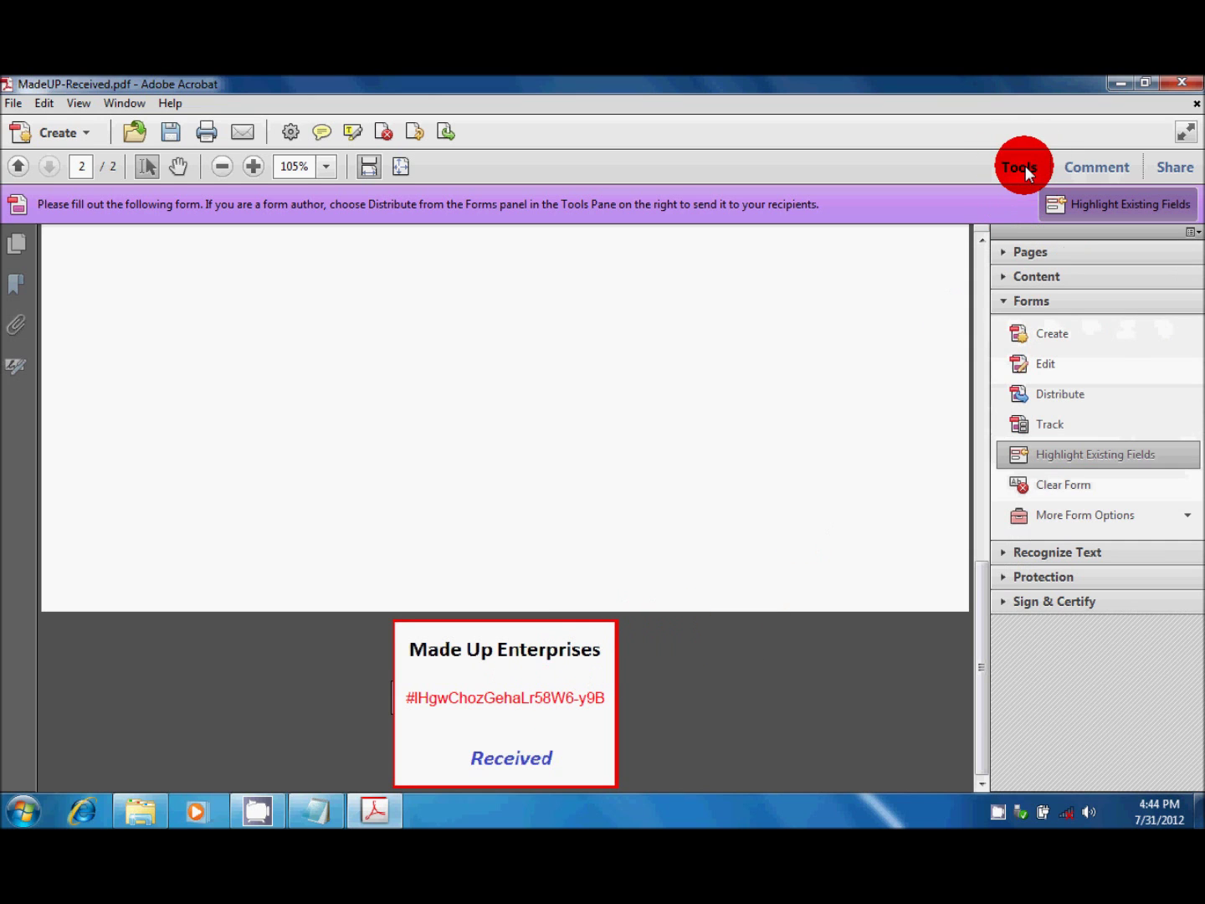
left_click(1052, 362)
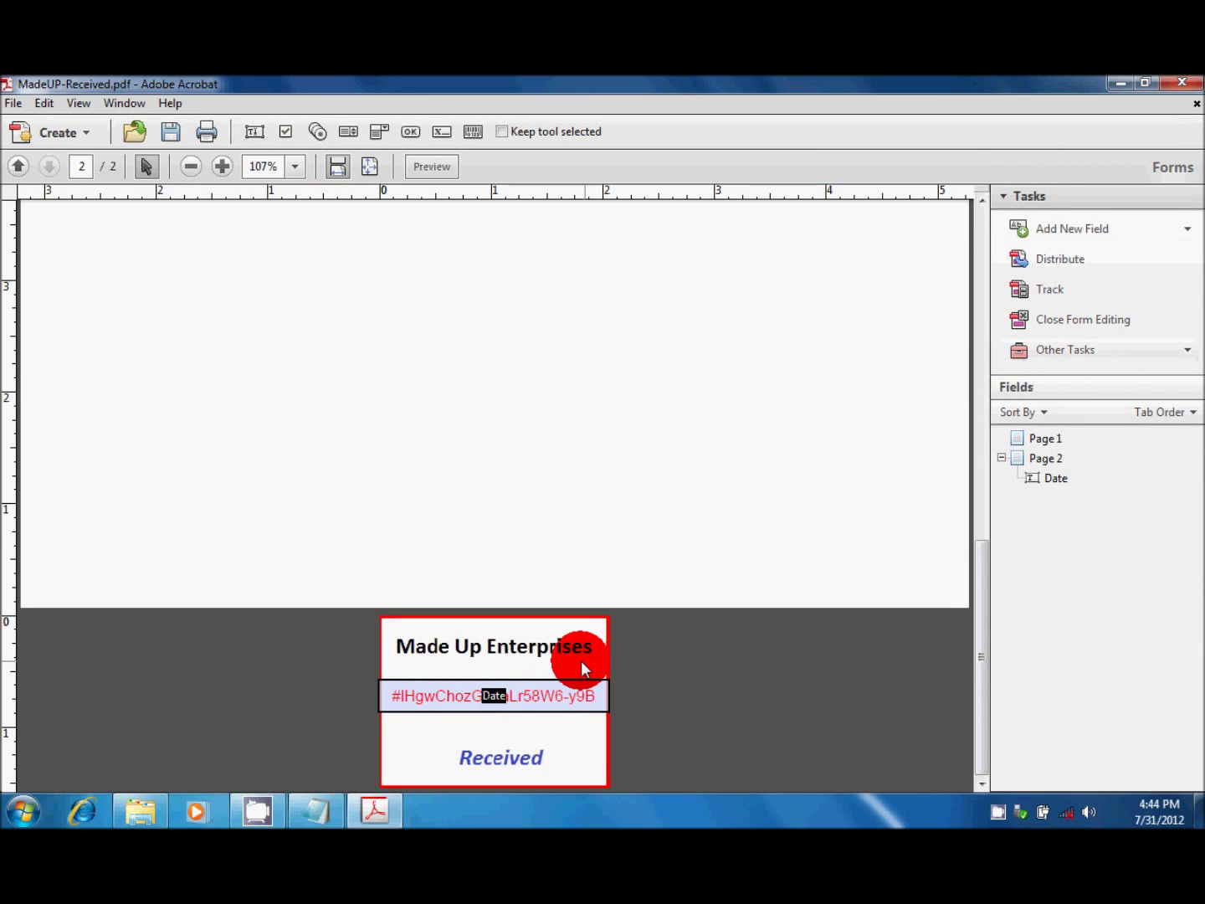
left_click(557, 691)
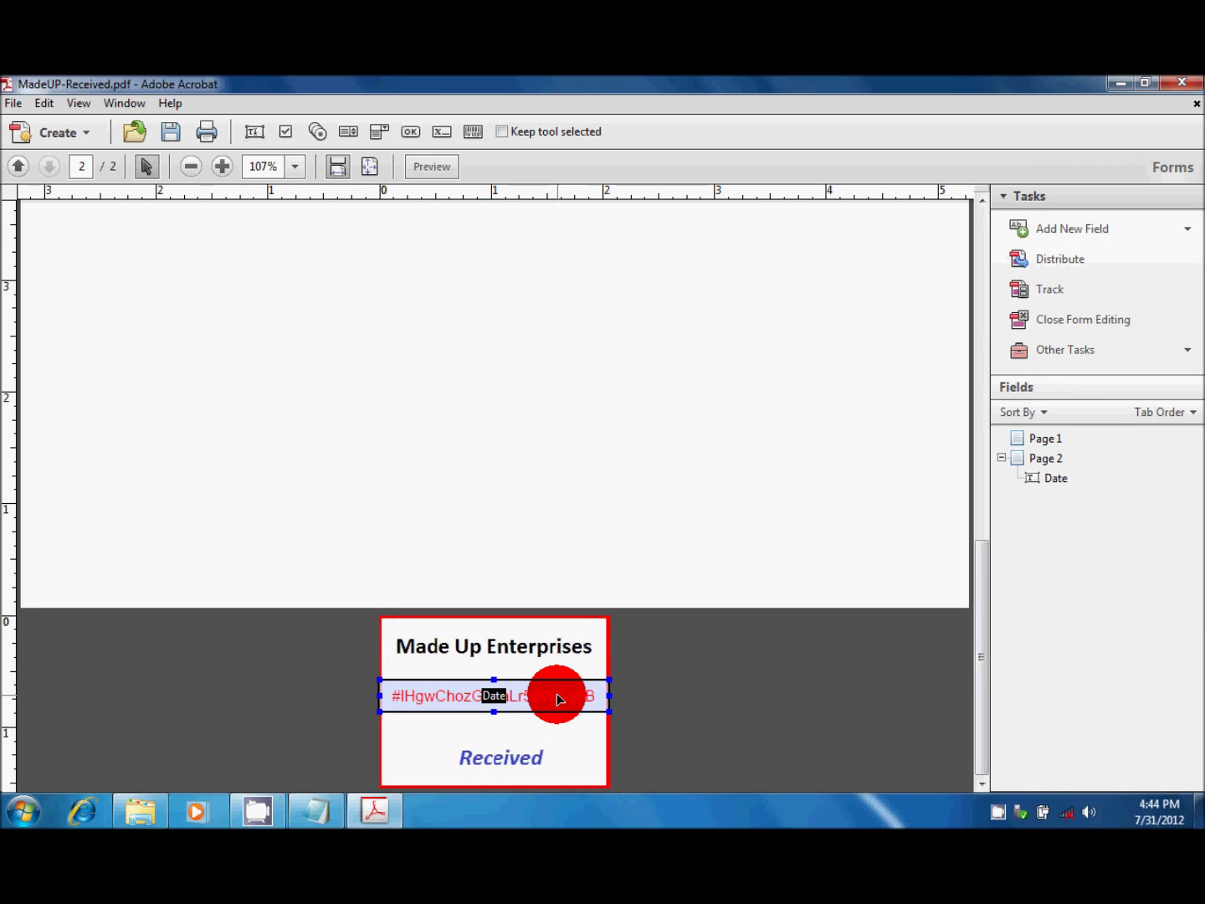
right_click(559, 697)
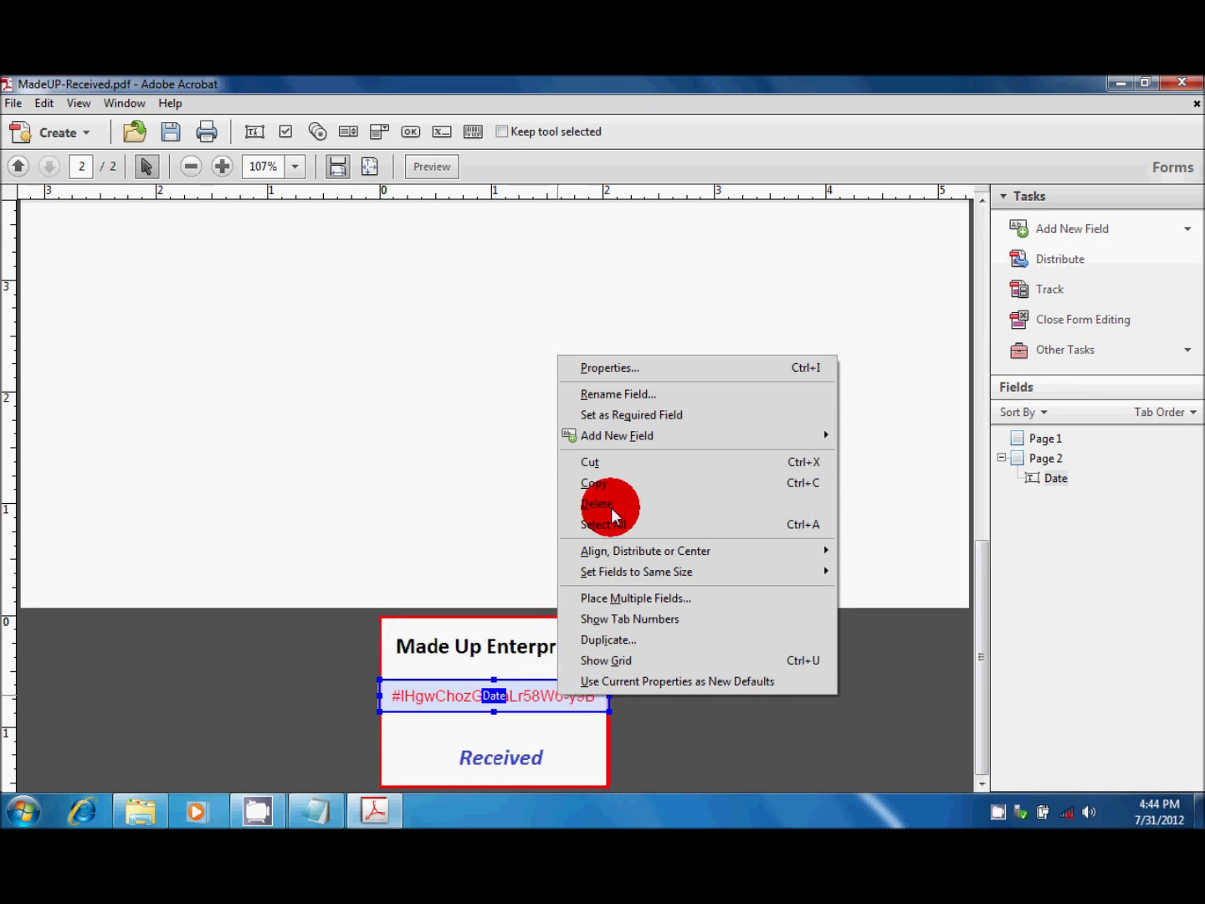
left_click(631, 370)
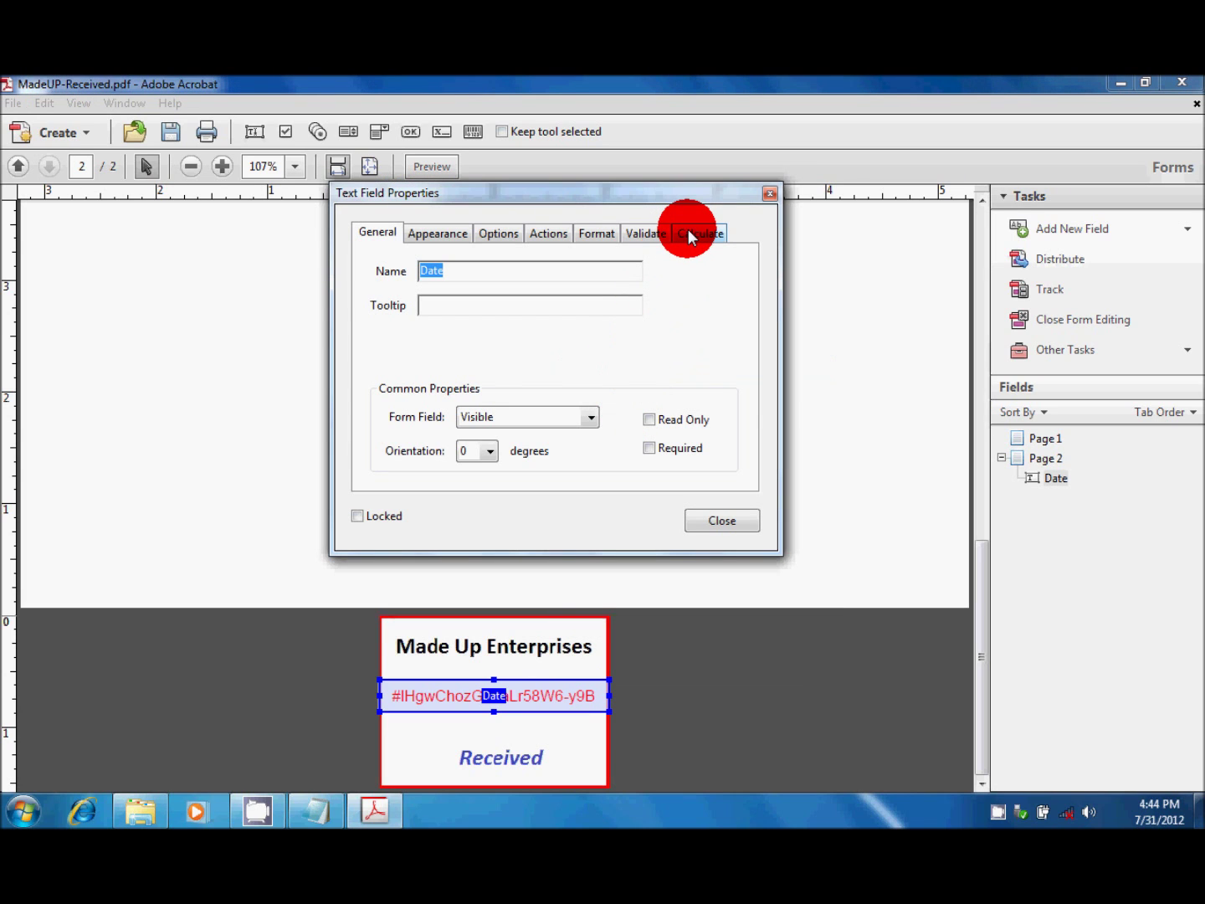
left_click(689, 233)
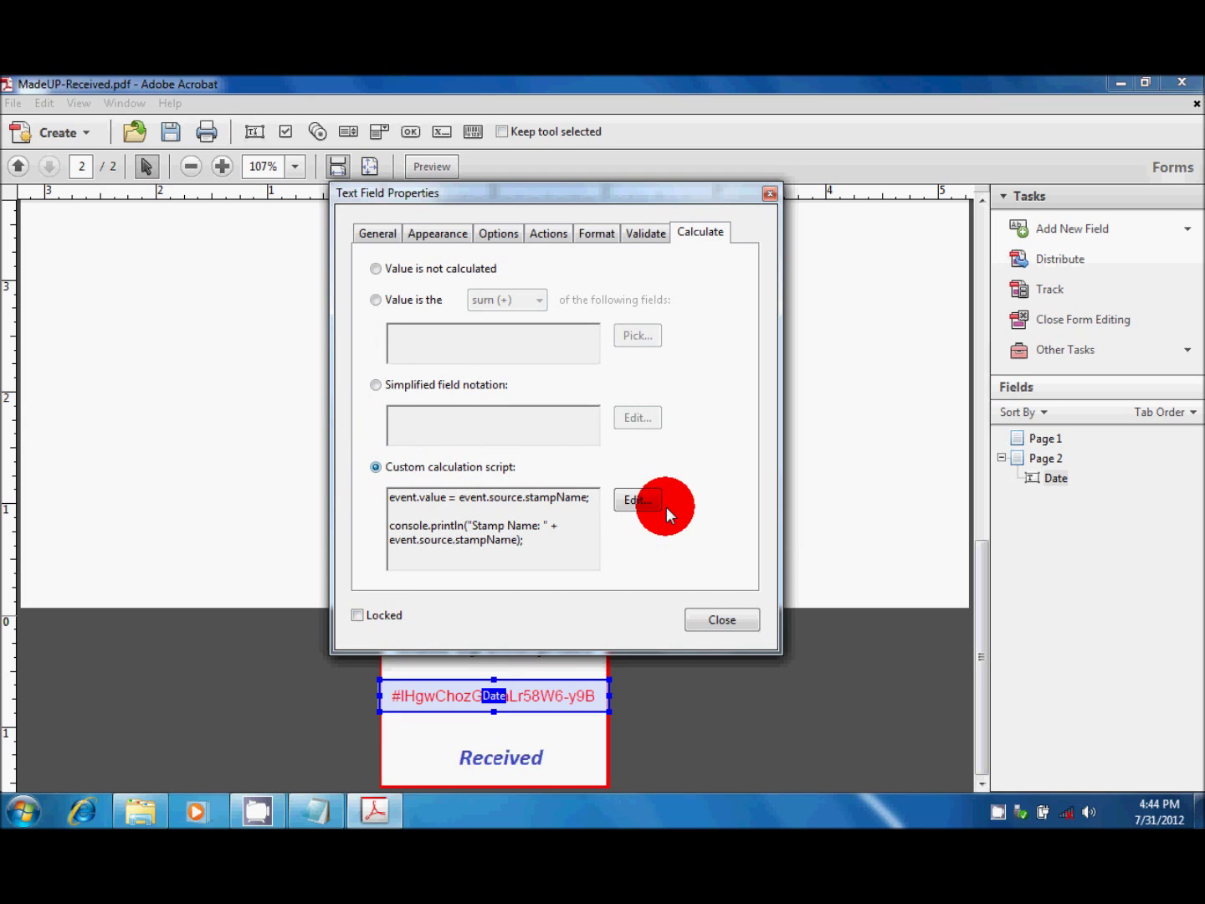
Step: Replace the old script with the pasted app.response 'Please Enter Date Filed:' prompt script
left_click(640, 502)
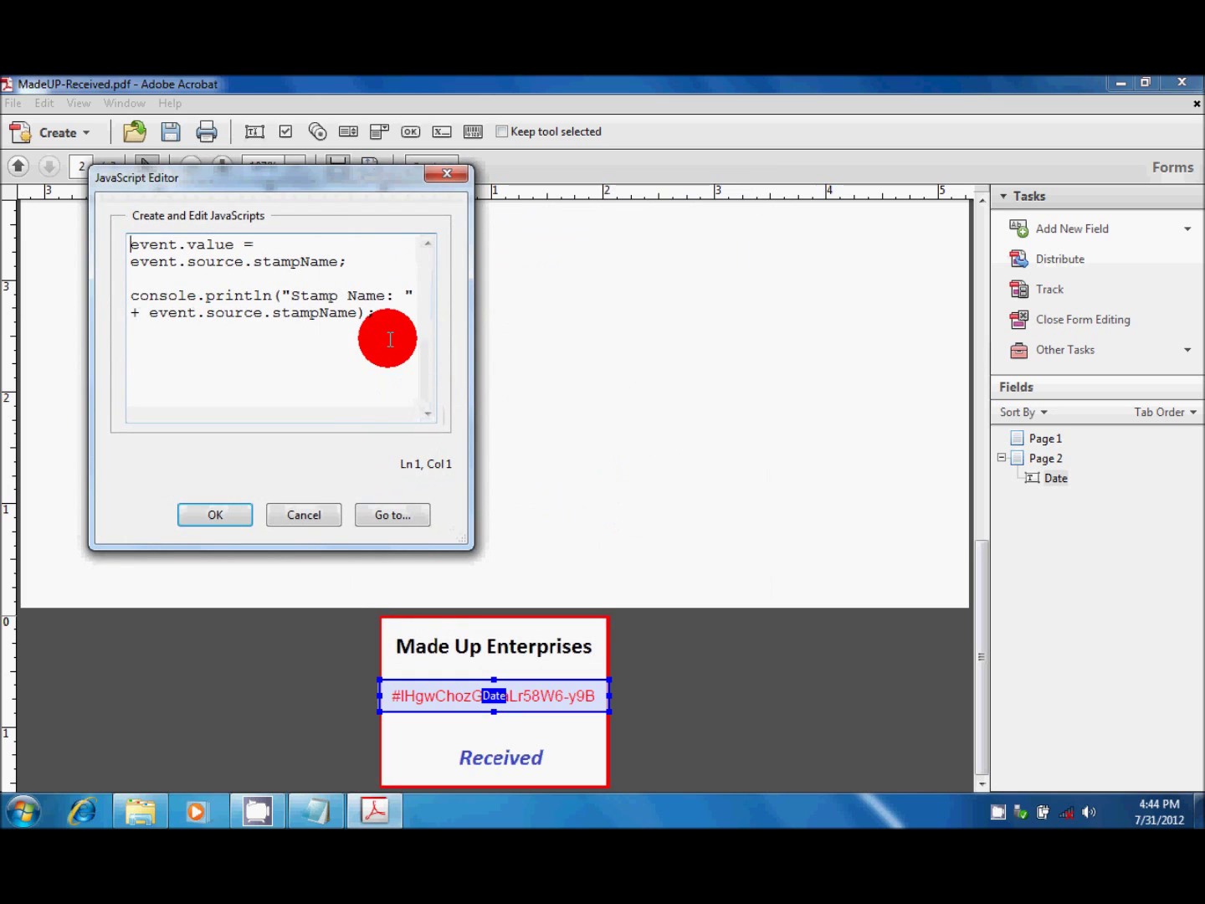
left_click_drag(390, 328, 105, 236)
key("Delete")
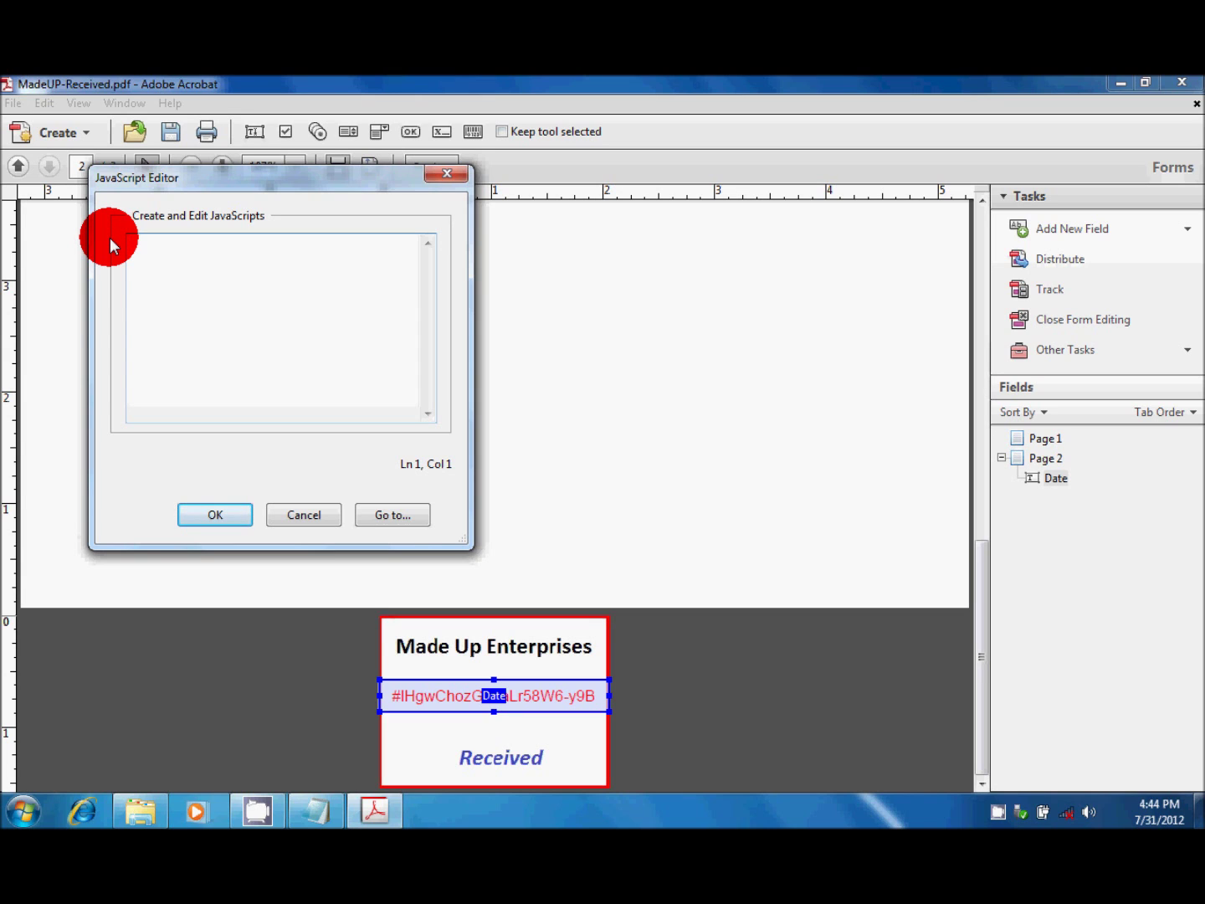
key("ctrl+v")
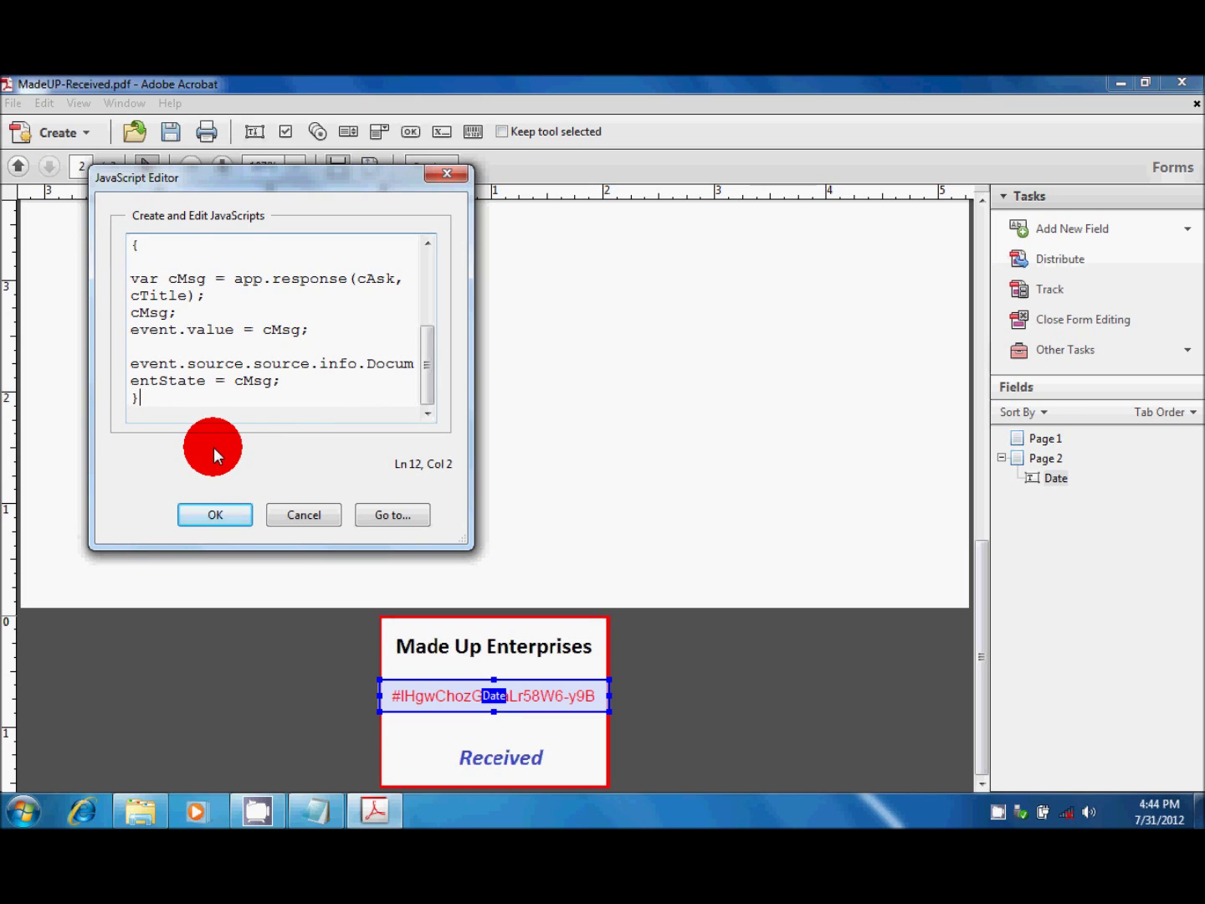
left_click(212, 518)
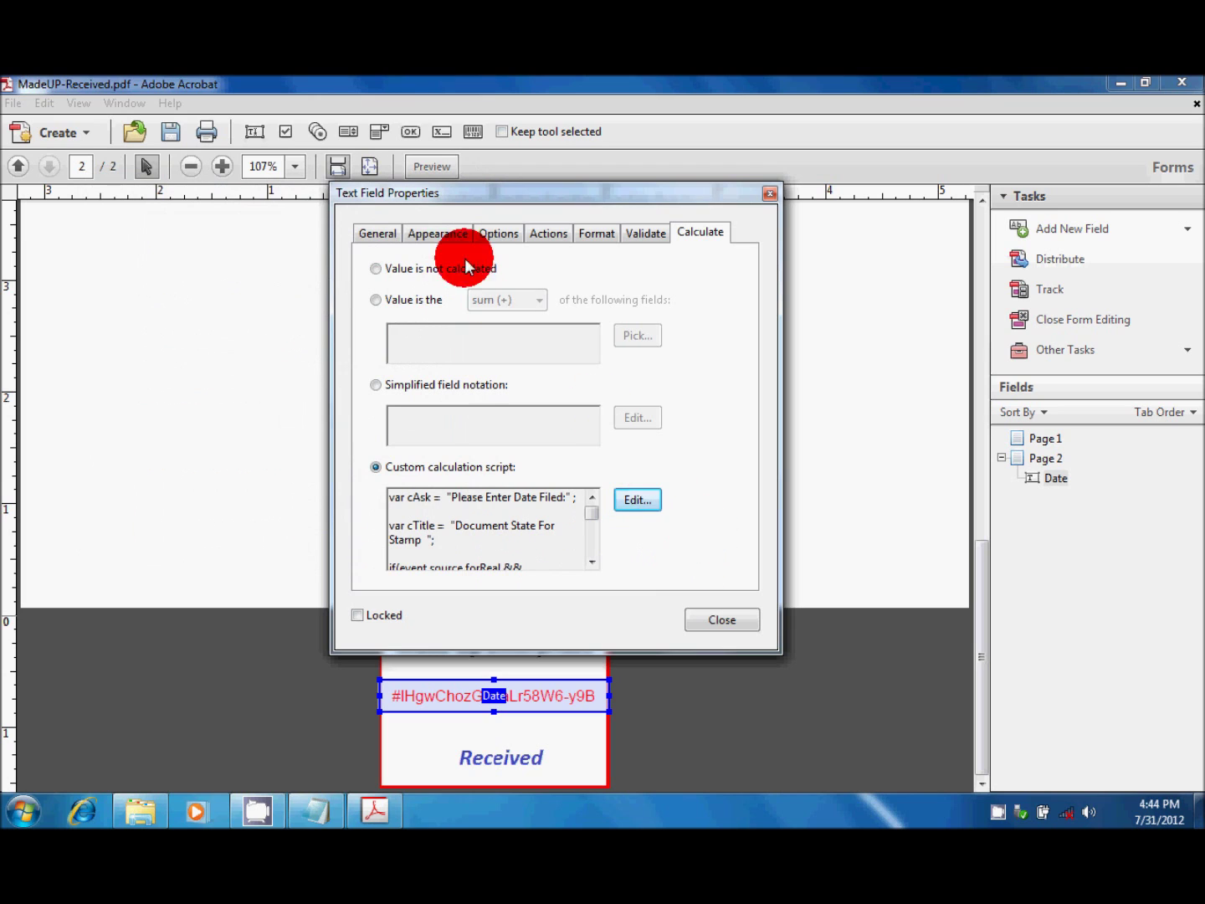
Step: Set the Date field's Appearance font size to 14 and close its properties
left_click(380, 234)
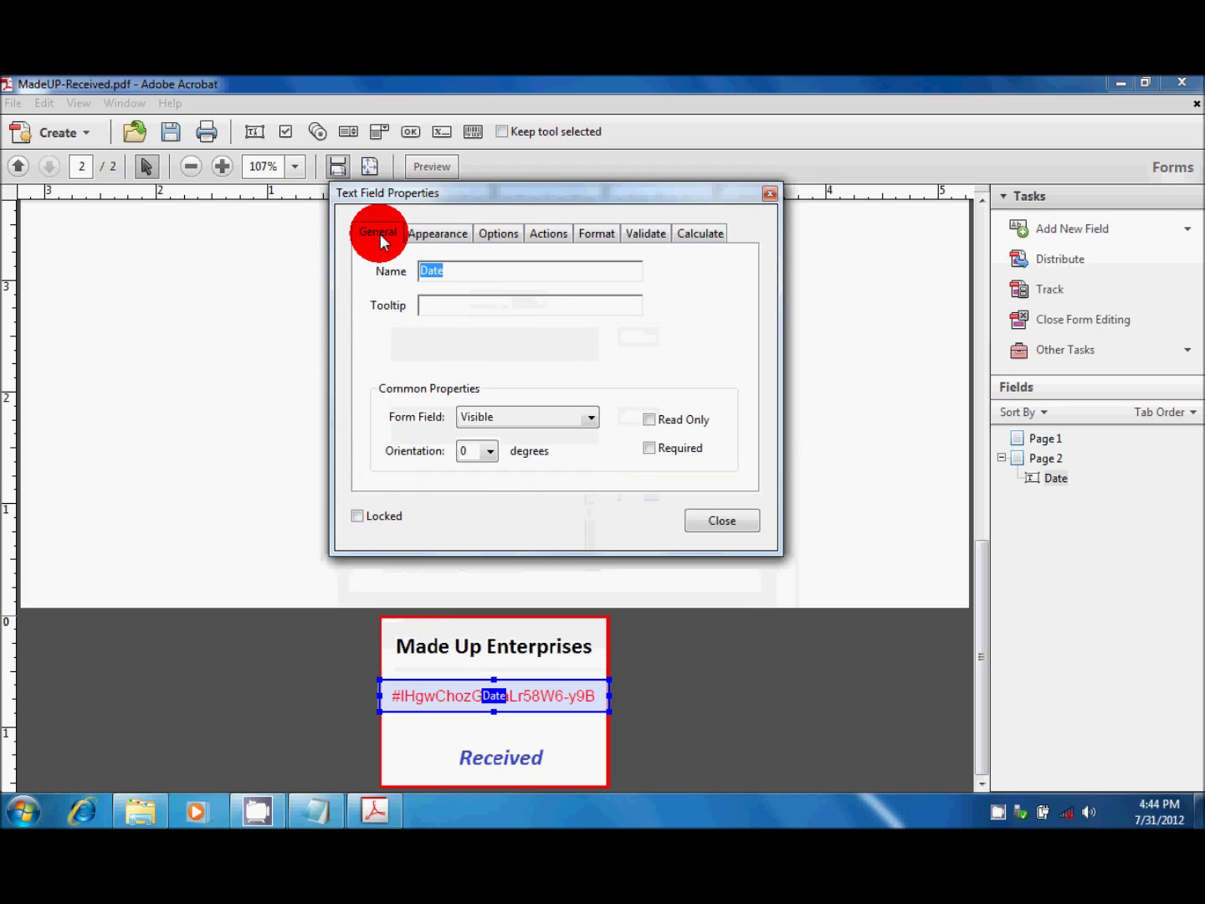
left_click(427, 238)
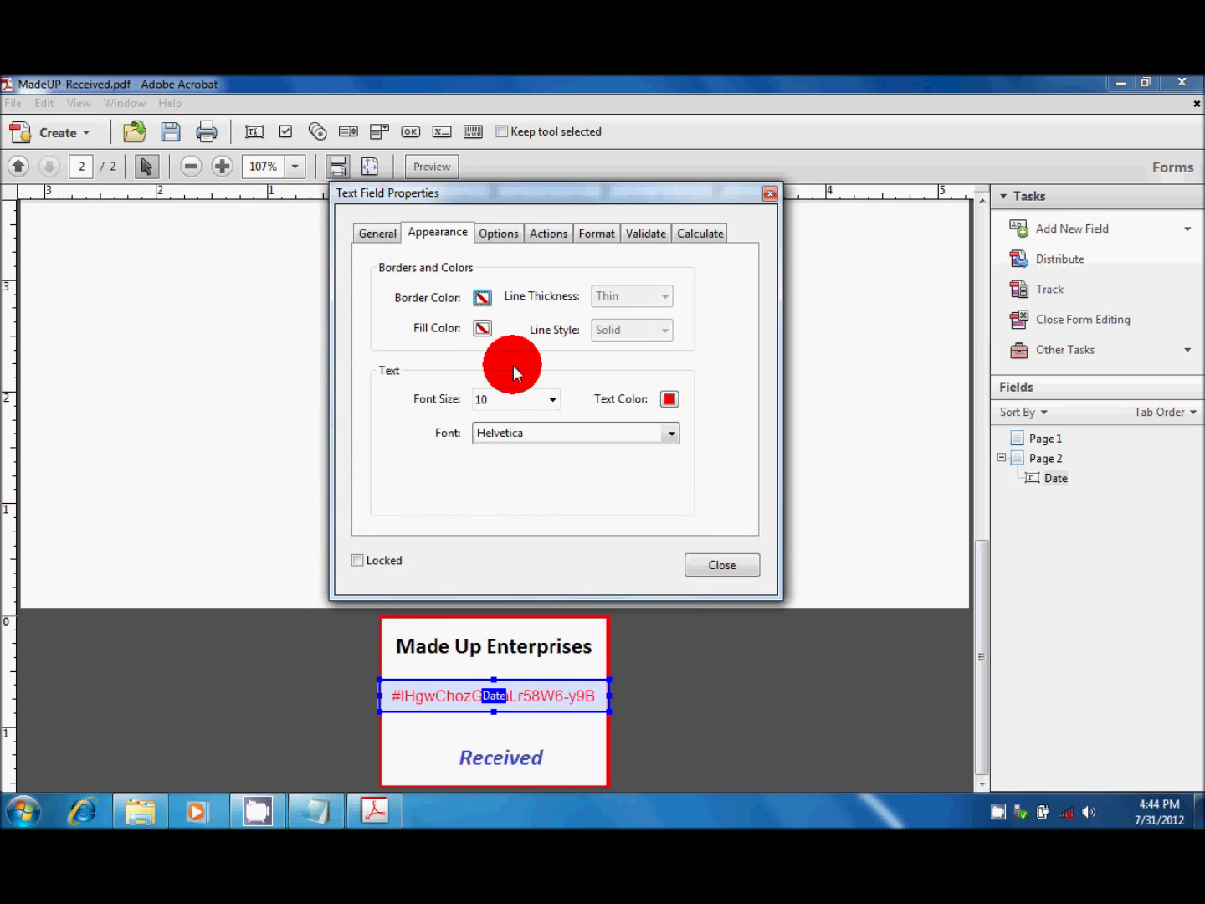
left_click(553, 400)
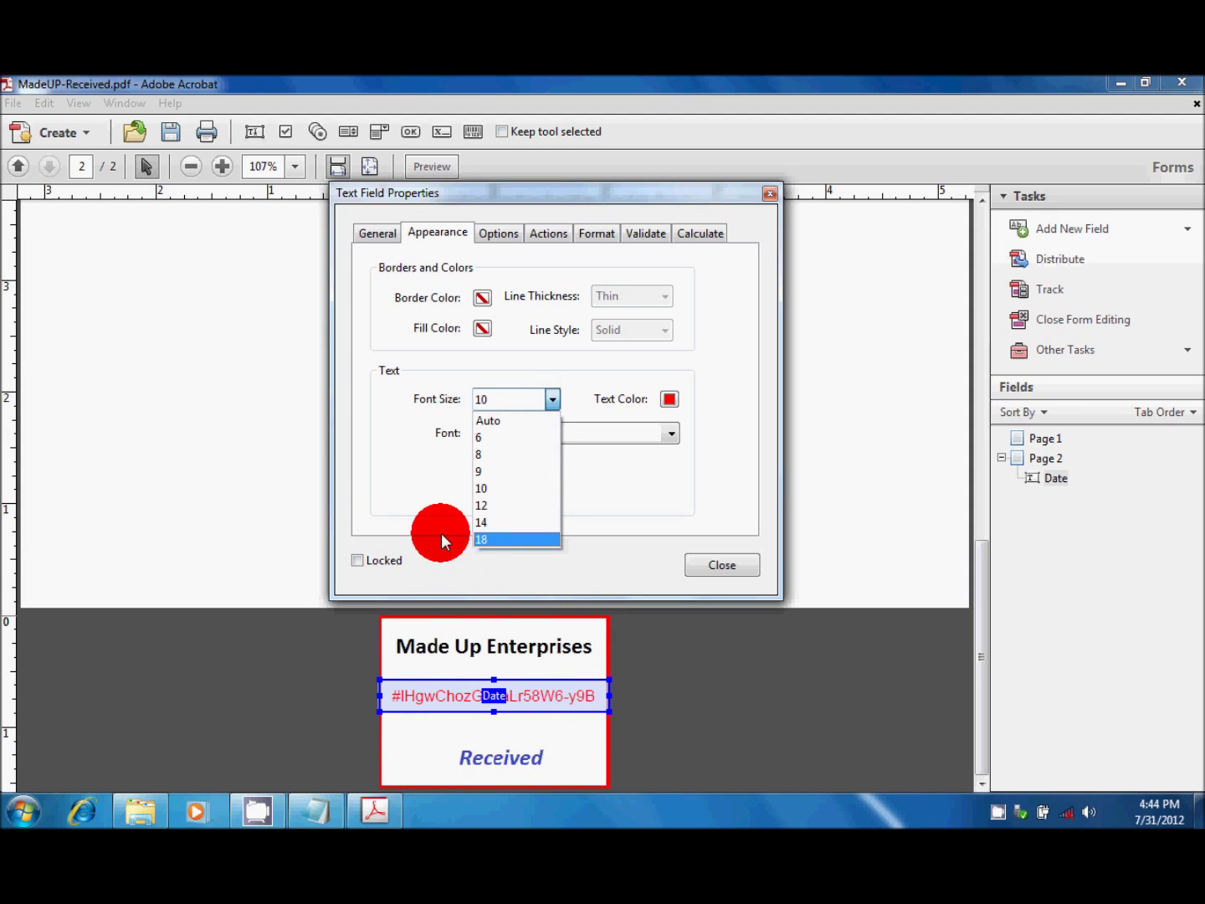
left_click(501, 522)
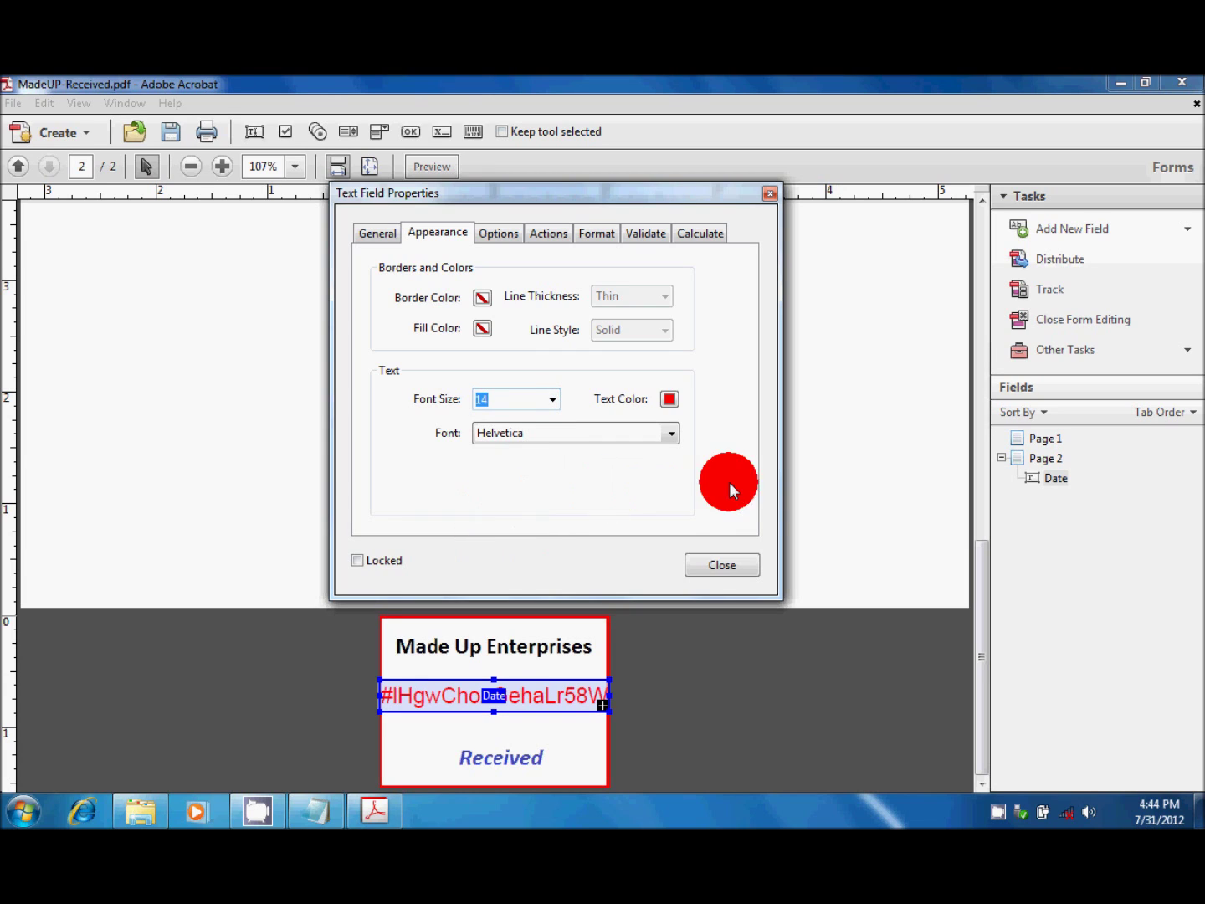
left_click(720, 567)
left_click(169, 132)
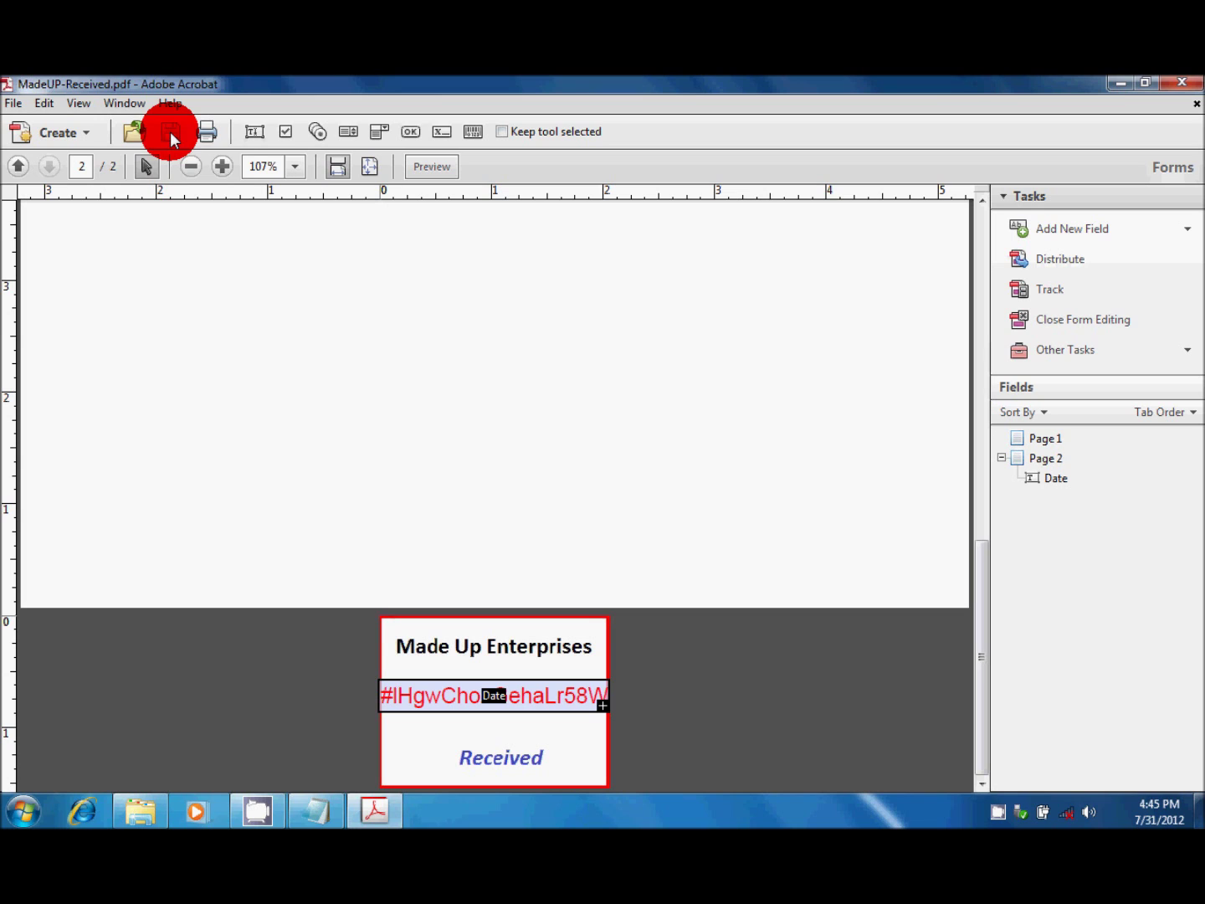
Step: Save MadeUP-Received.pdf and exit Acrobat to return to the desktop
left_click(998, 813)
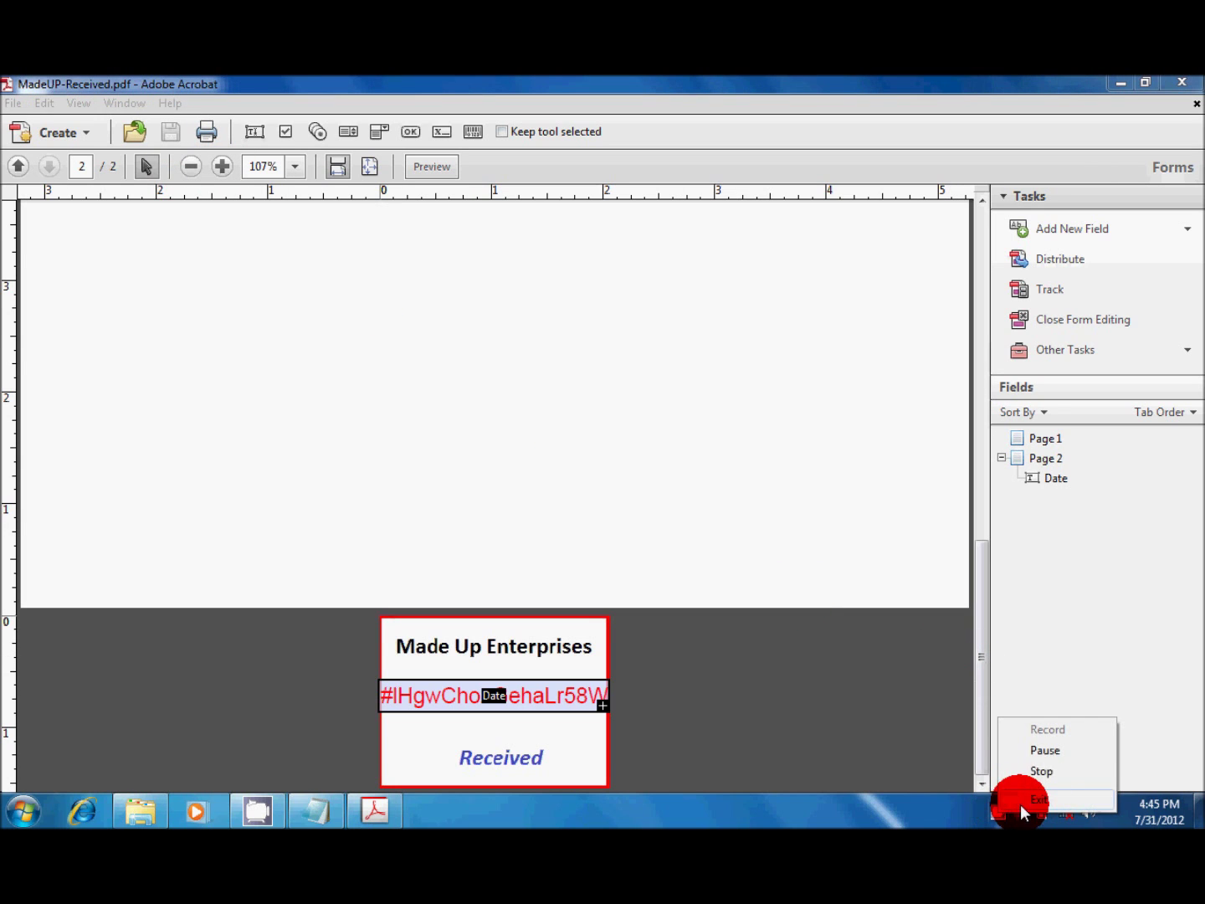
left_click(1045, 771)
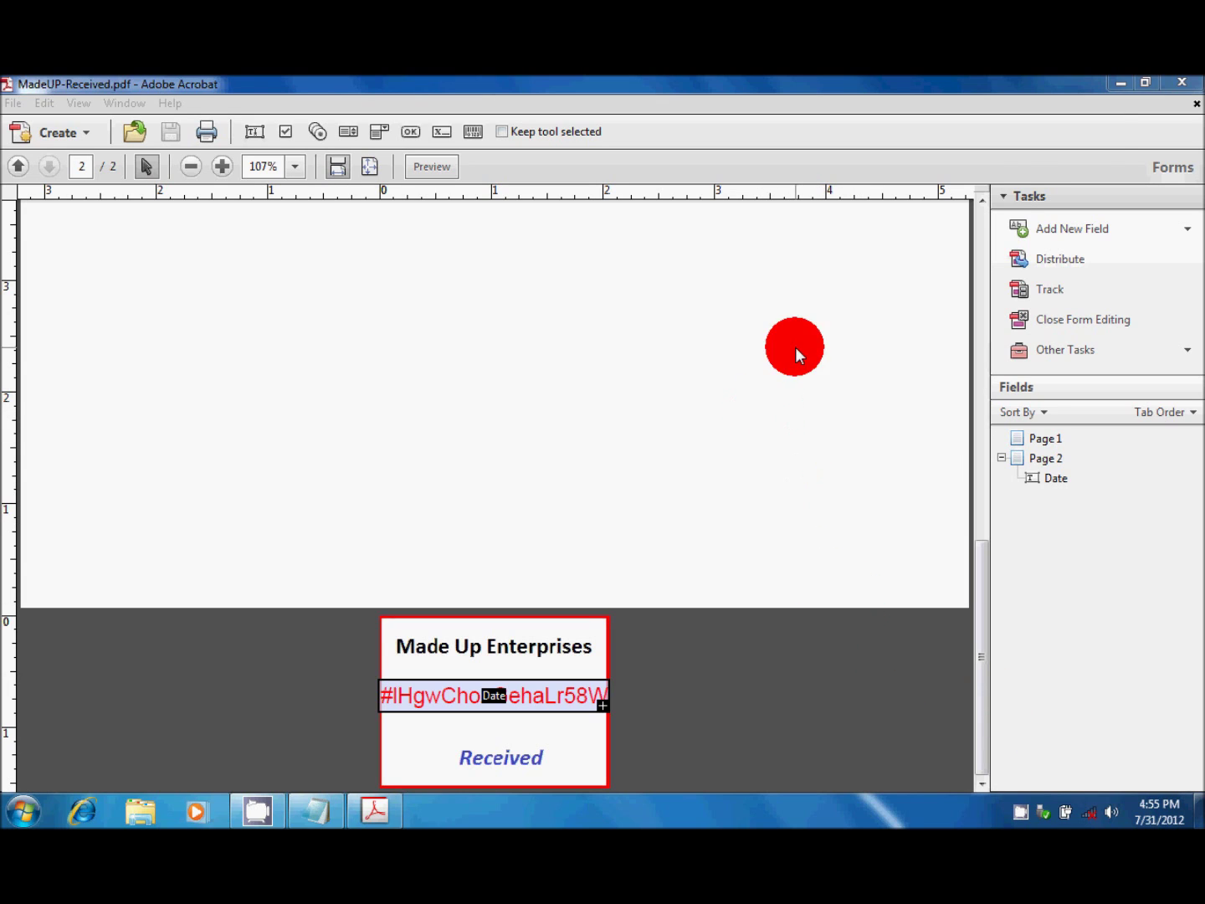
left_click(1178, 88)
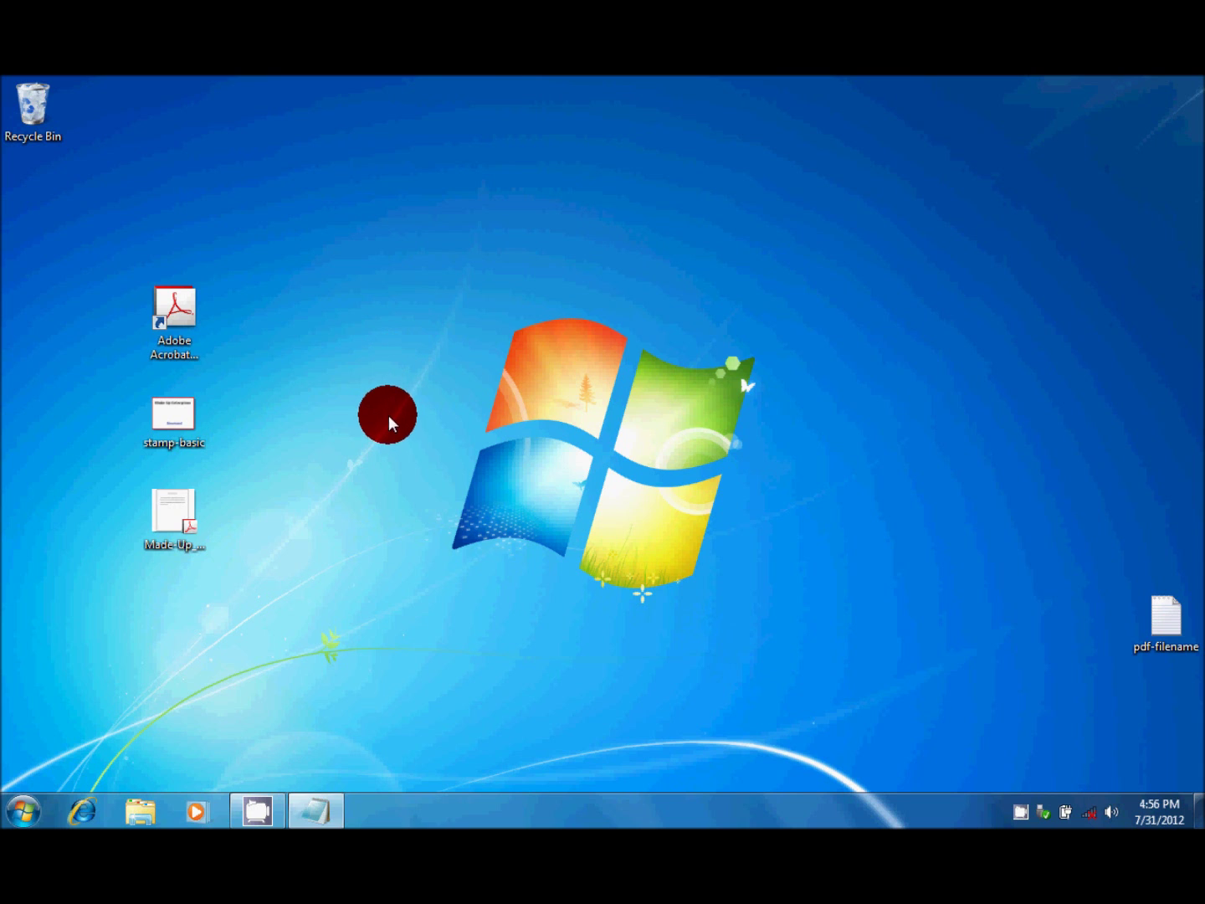
Step: Open Made-Up_Enterprise.pdf and choose the My Company Stamp from the Comment stamps
left_click(175, 539)
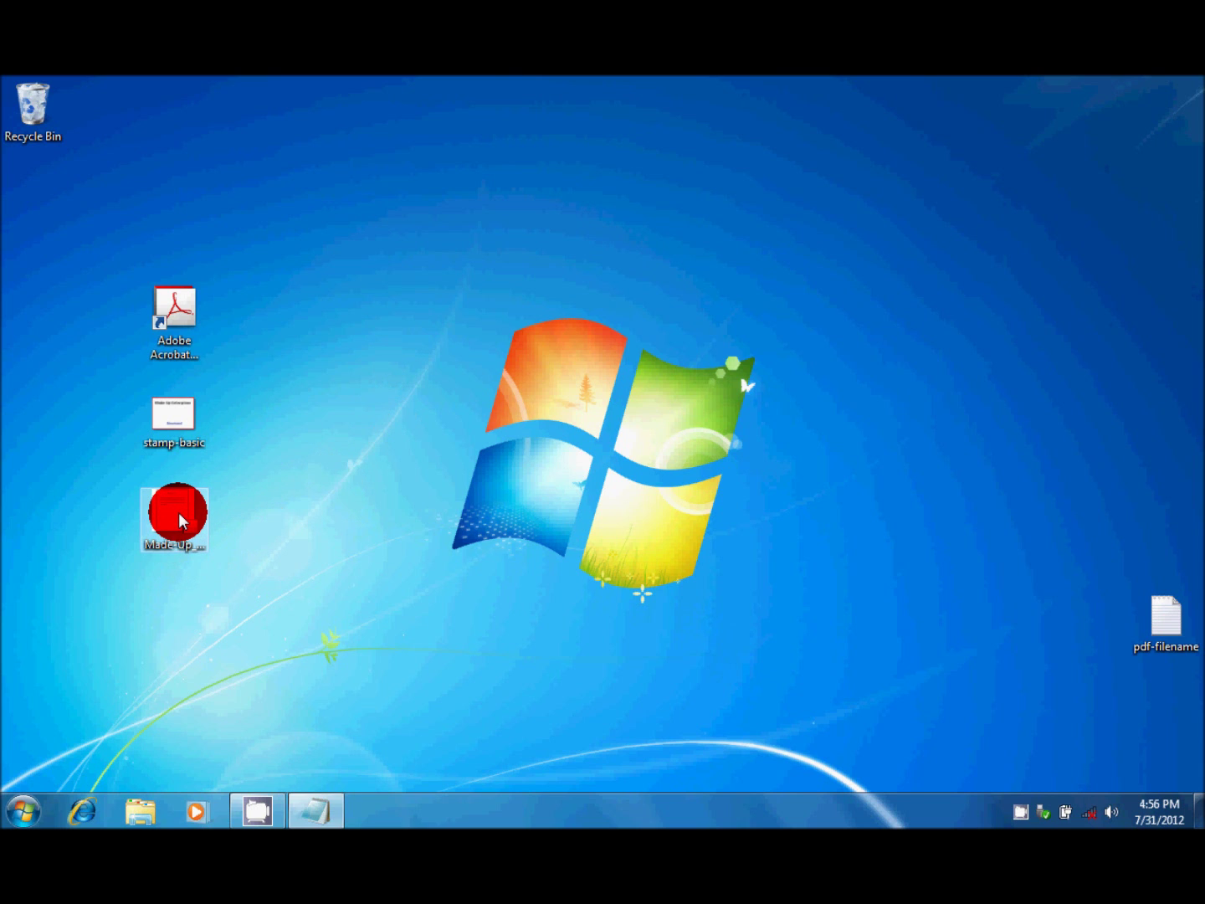
double_click(177, 519)
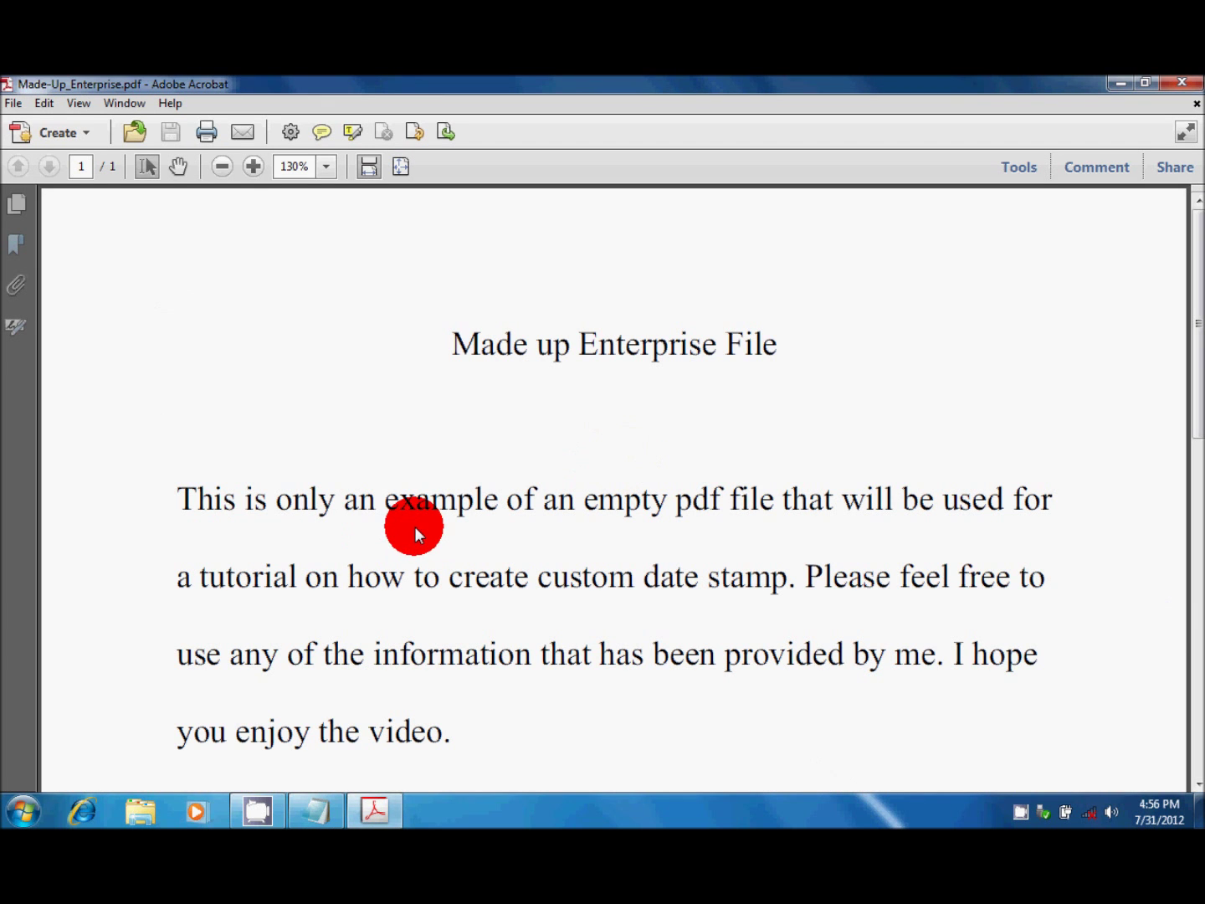
left_click(1085, 169)
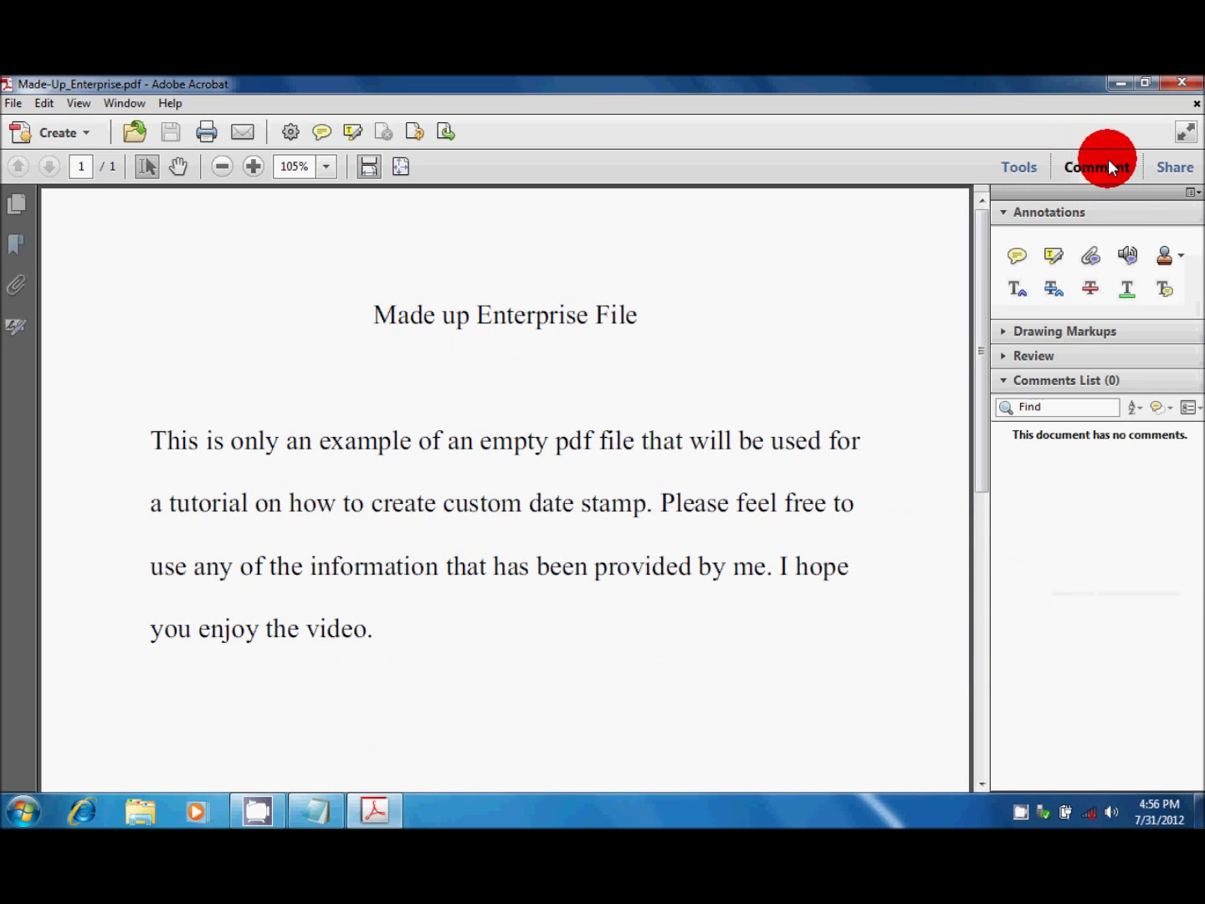
left_click(1180, 260)
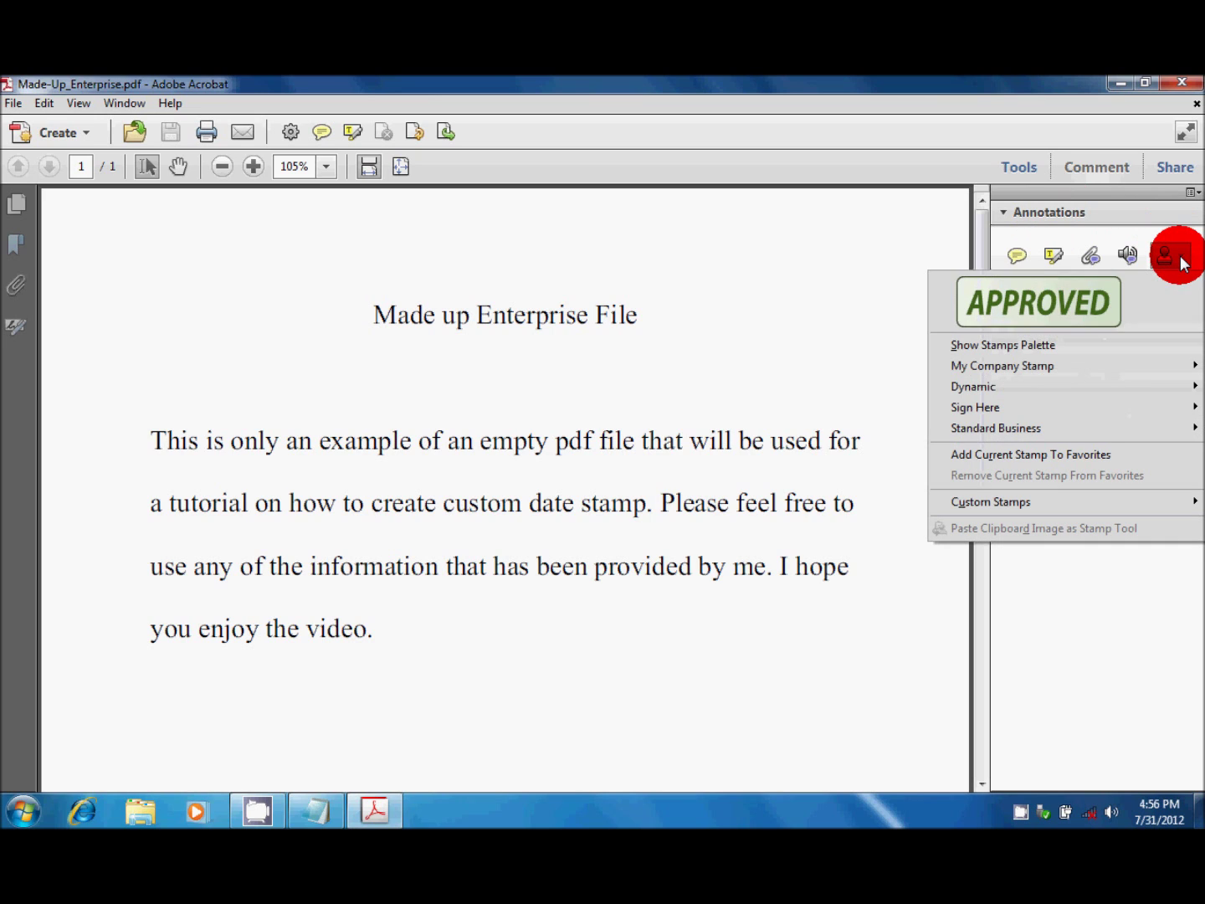
mouse_move(1013, 374)
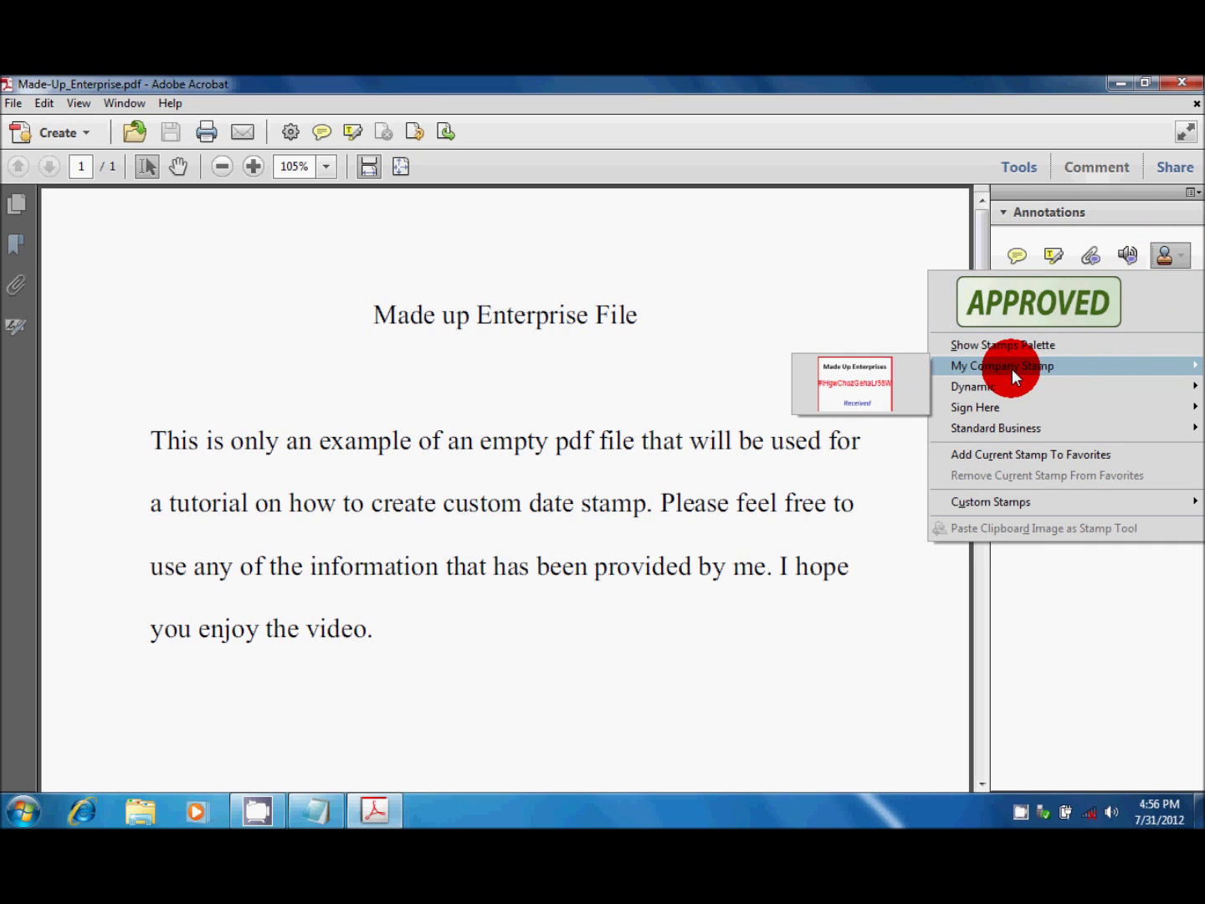
left_click(866, 387)
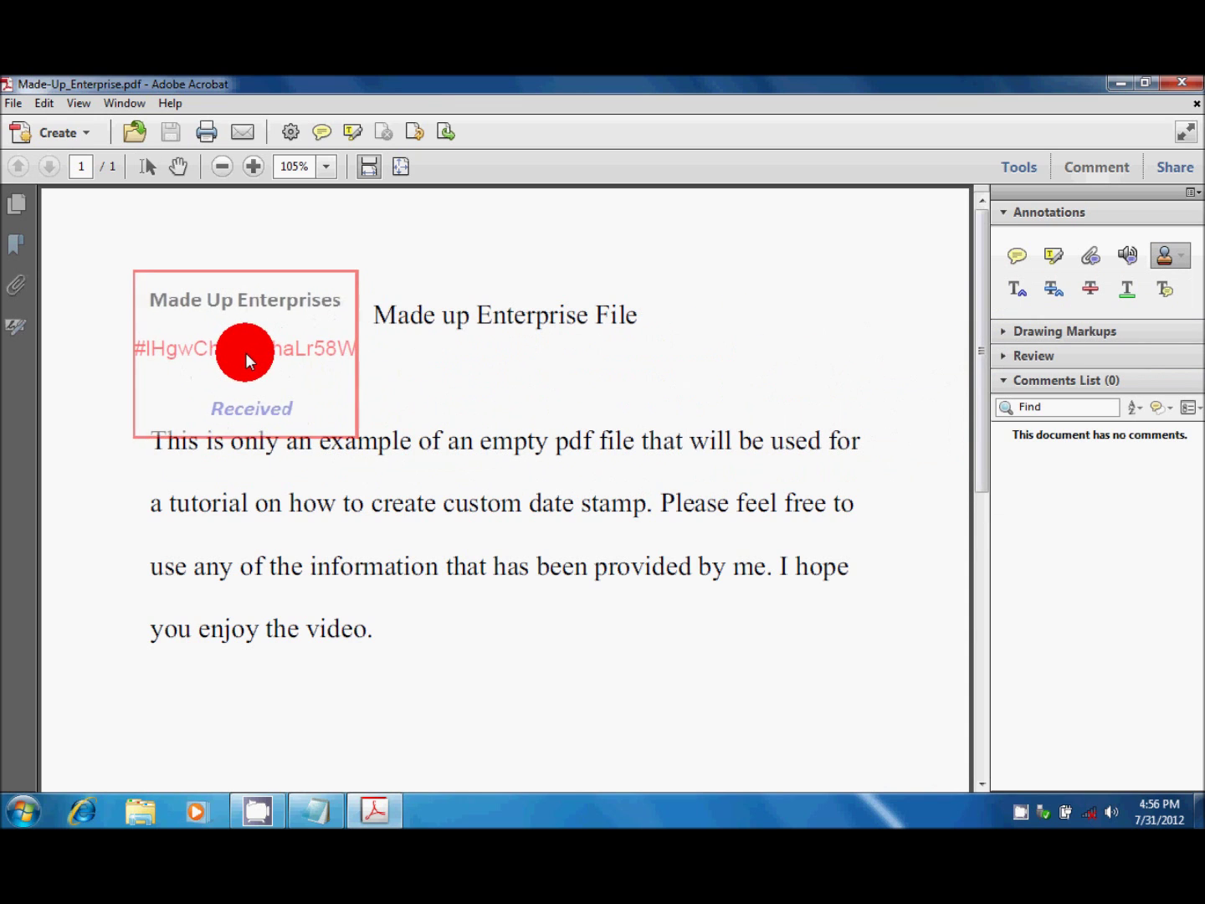
Step: Place the stamp beside the page title and enter July 31, 2012 as the date filed
left_click(244, 351)
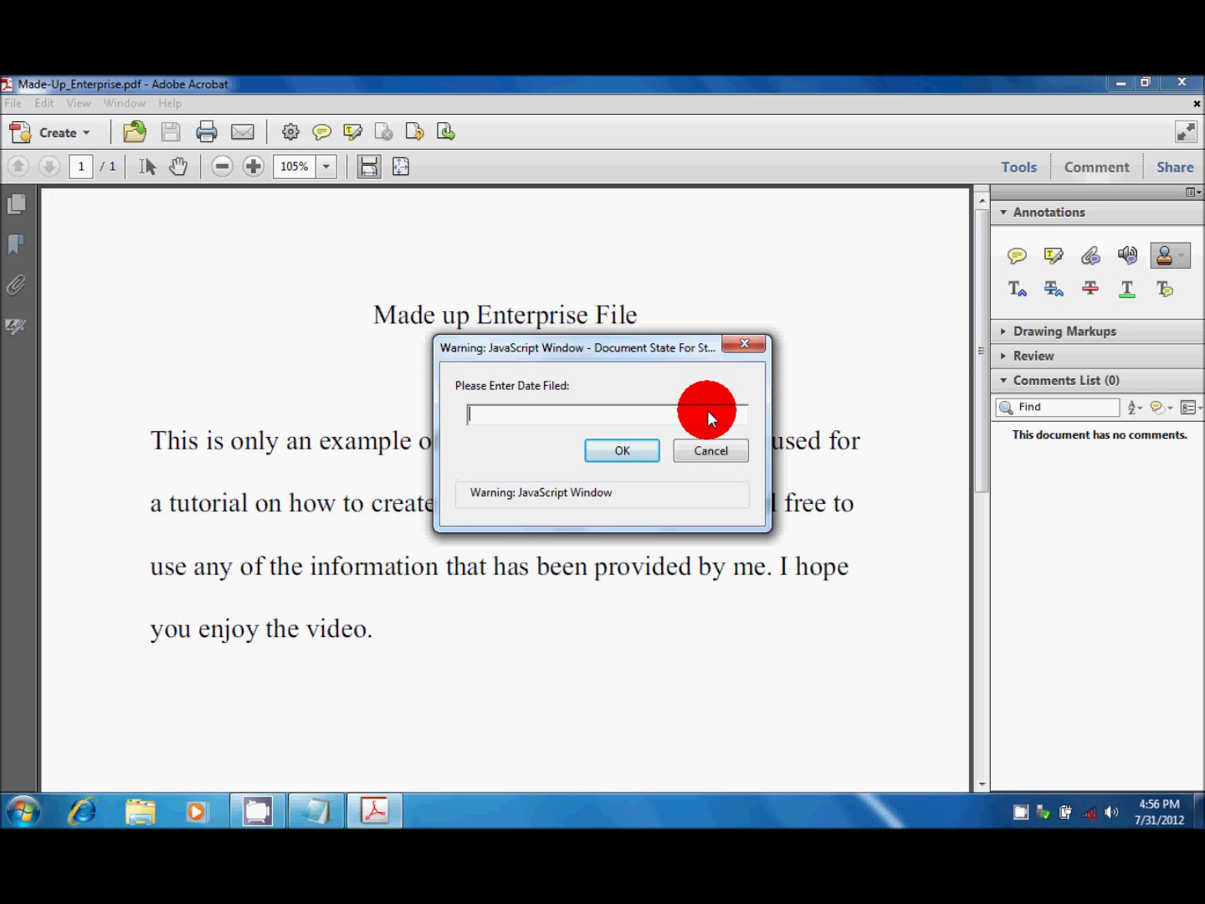
type("July 29")
key("BackSpace")
key("BackSpace")
type("31, 2012")
Step: Confirm the July 31, 2012 date so the Received stamp appears beside the page title
left_click(607, 452)
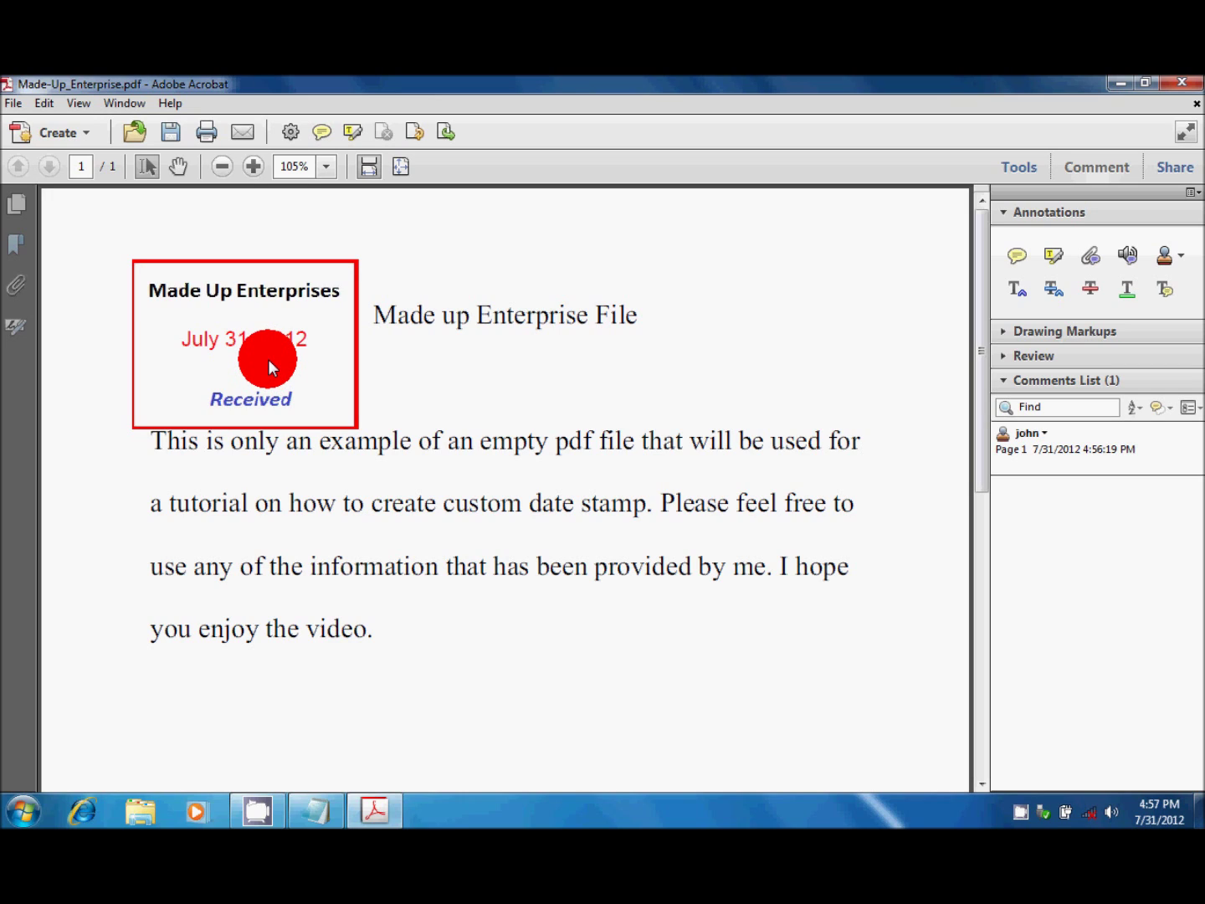
Step: Set the stamp to 50% opacity as the default, then move it right over the first body paragraph
right_click(249, 359)
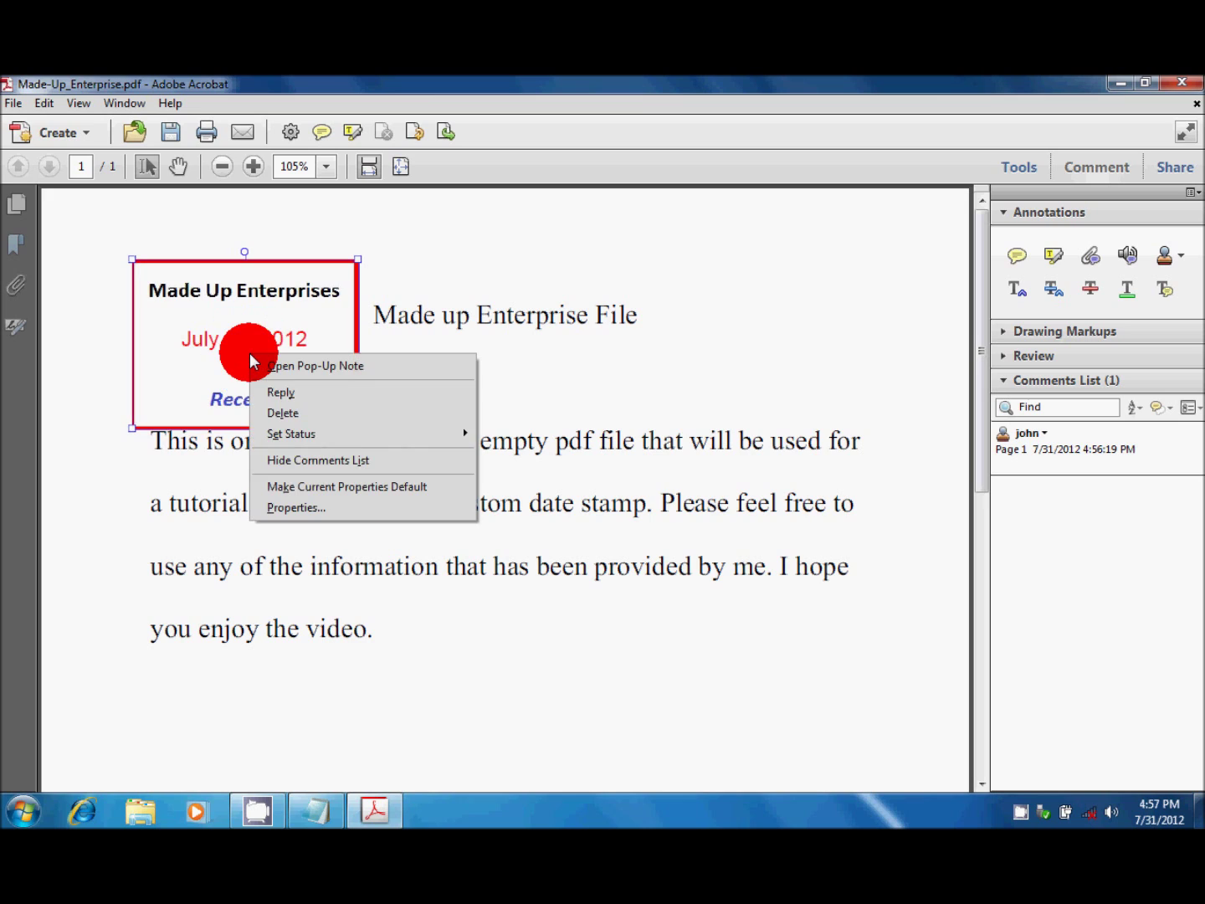
left_click(328, 505)
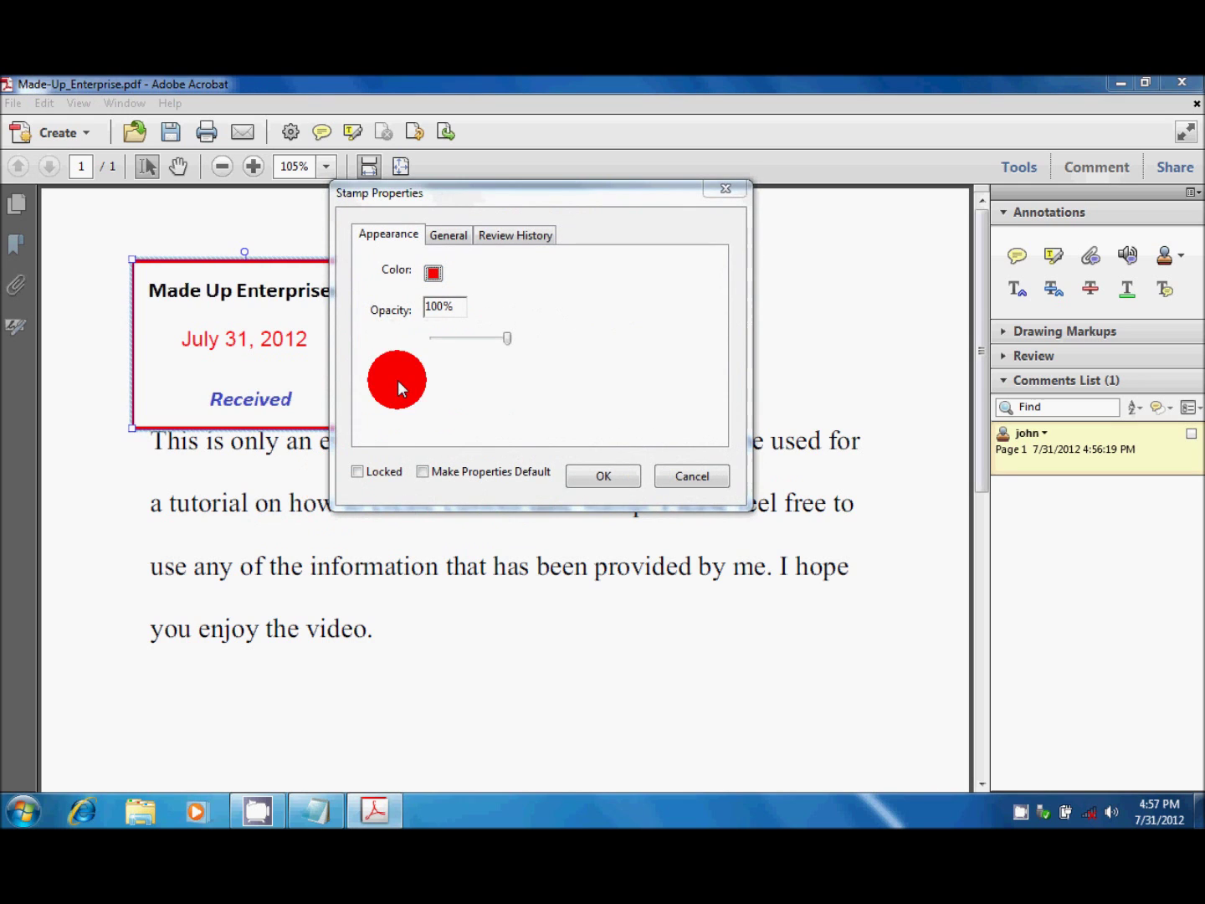
left_click(455, 307)
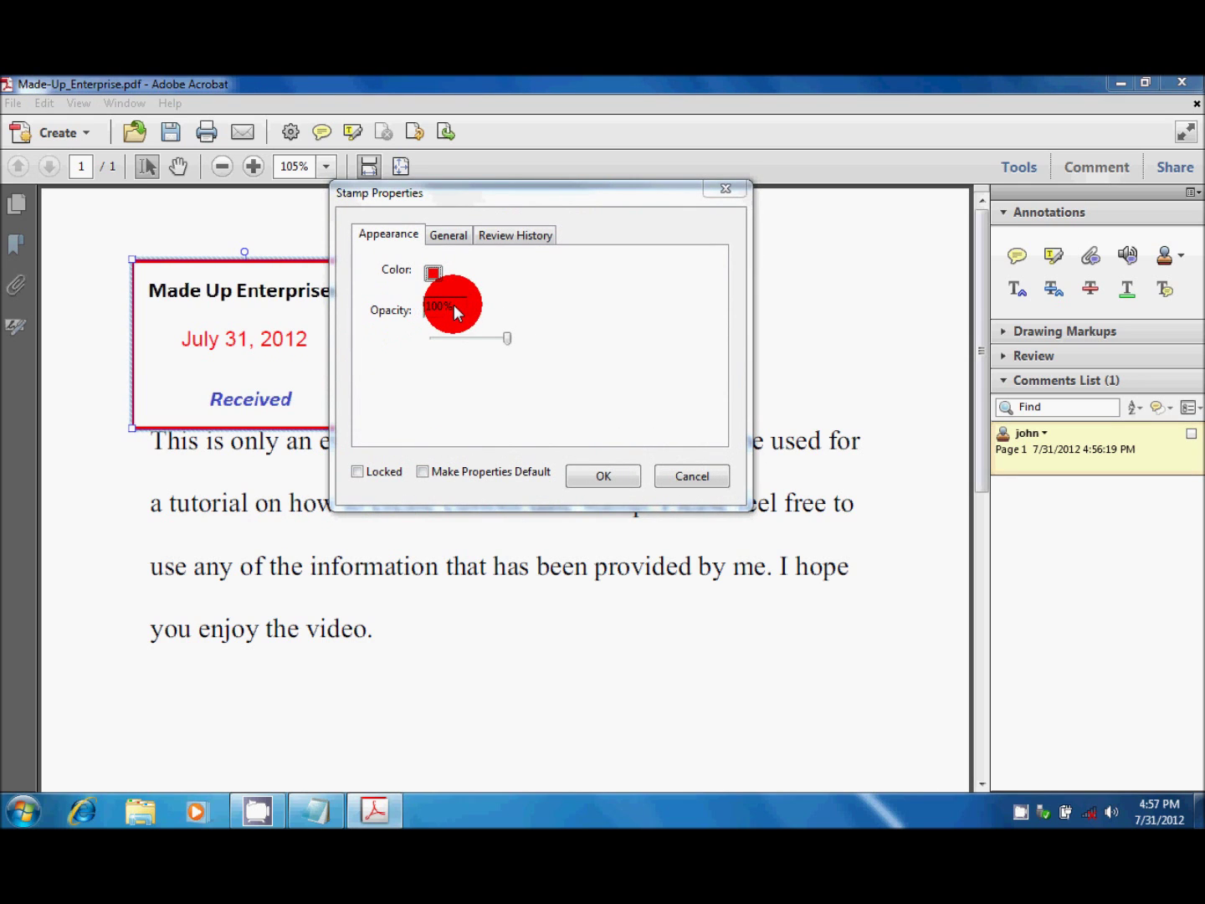
left_click_drag(456, 308, 410, 306)
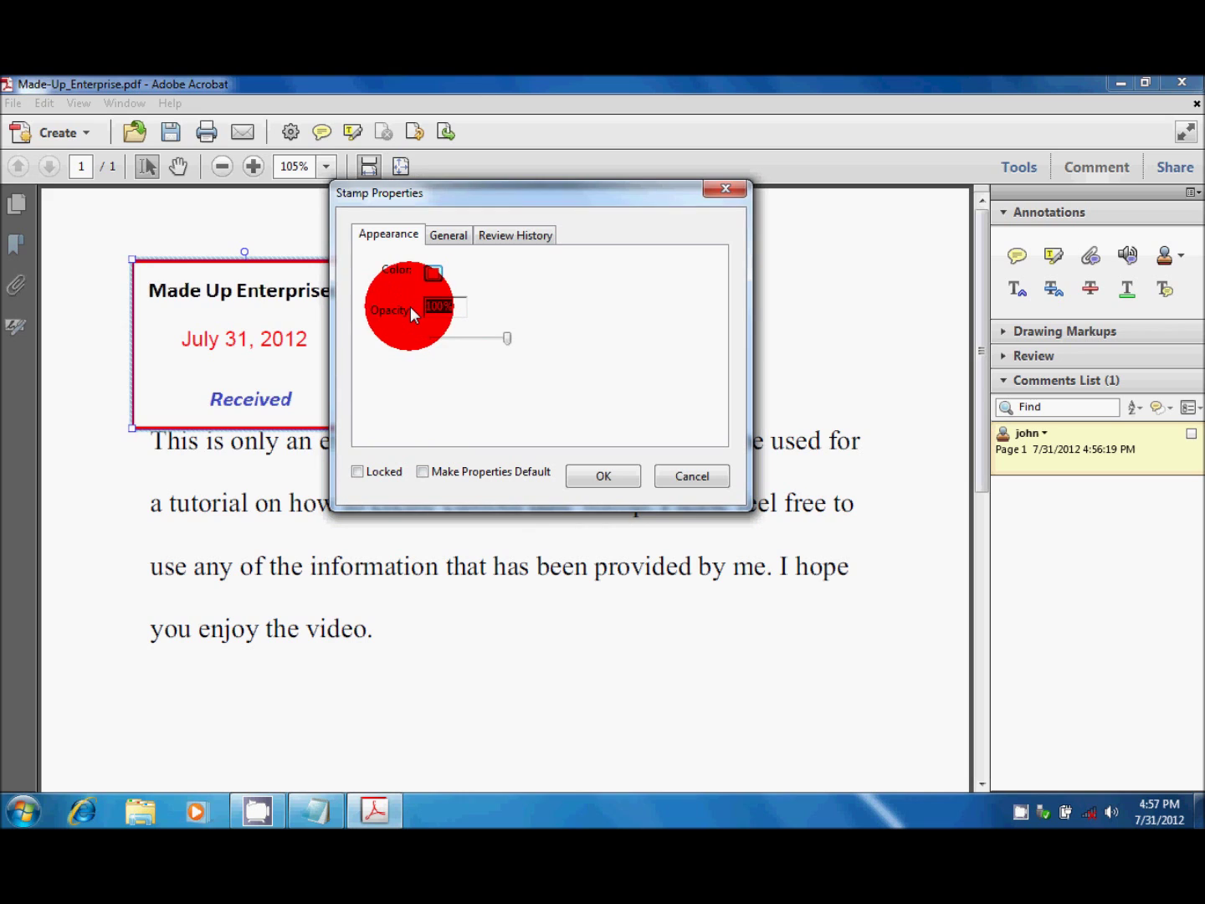
type("5")
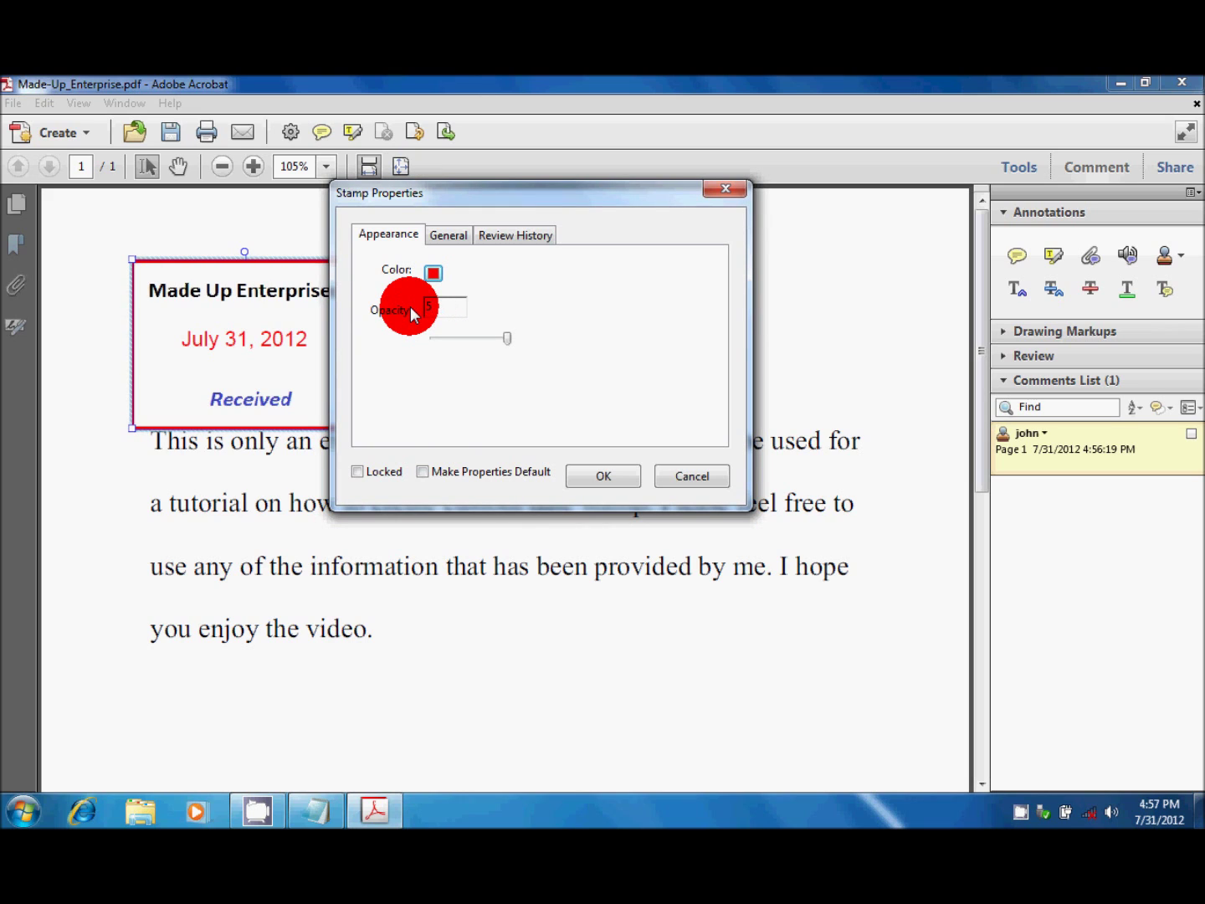
type("0")
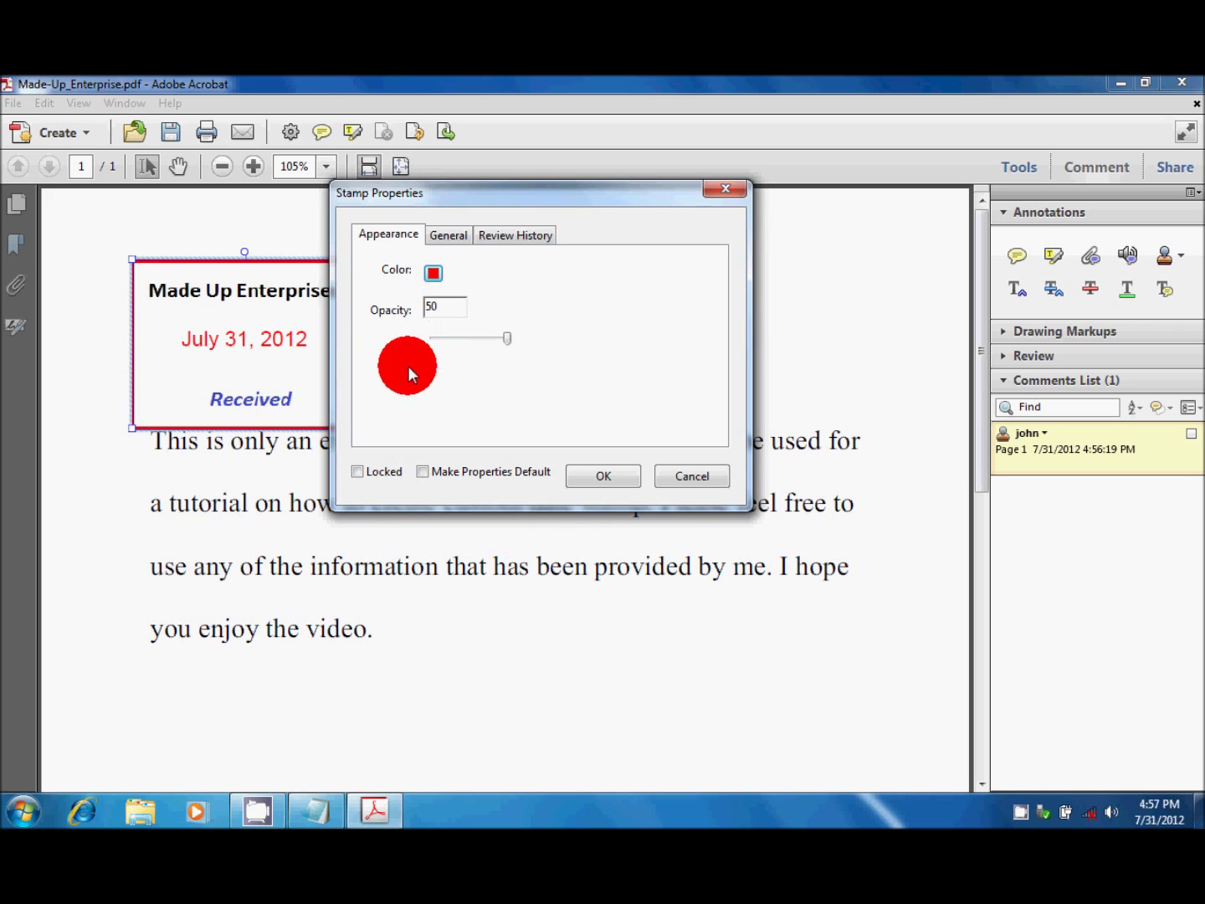
left_click(433, 473)
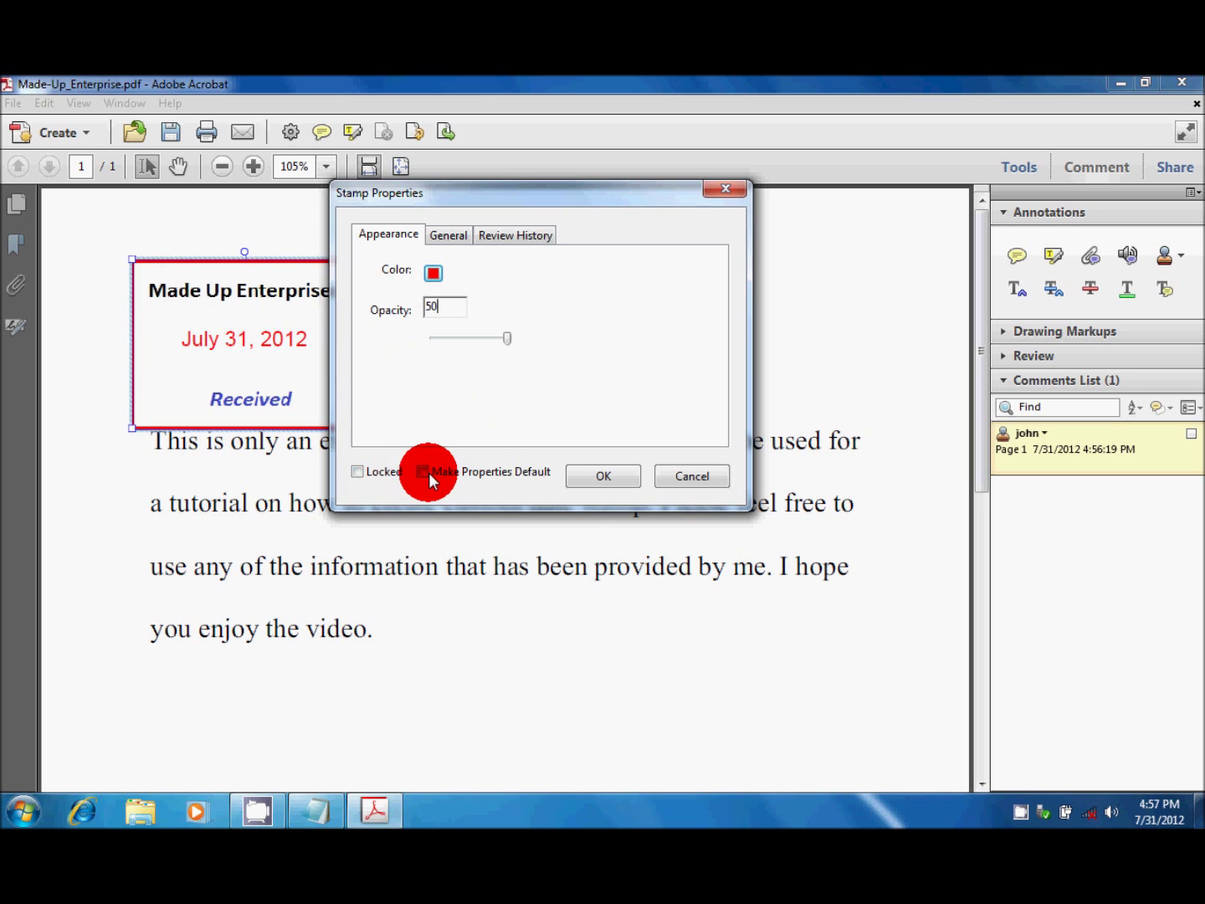
left_click(589, 474)
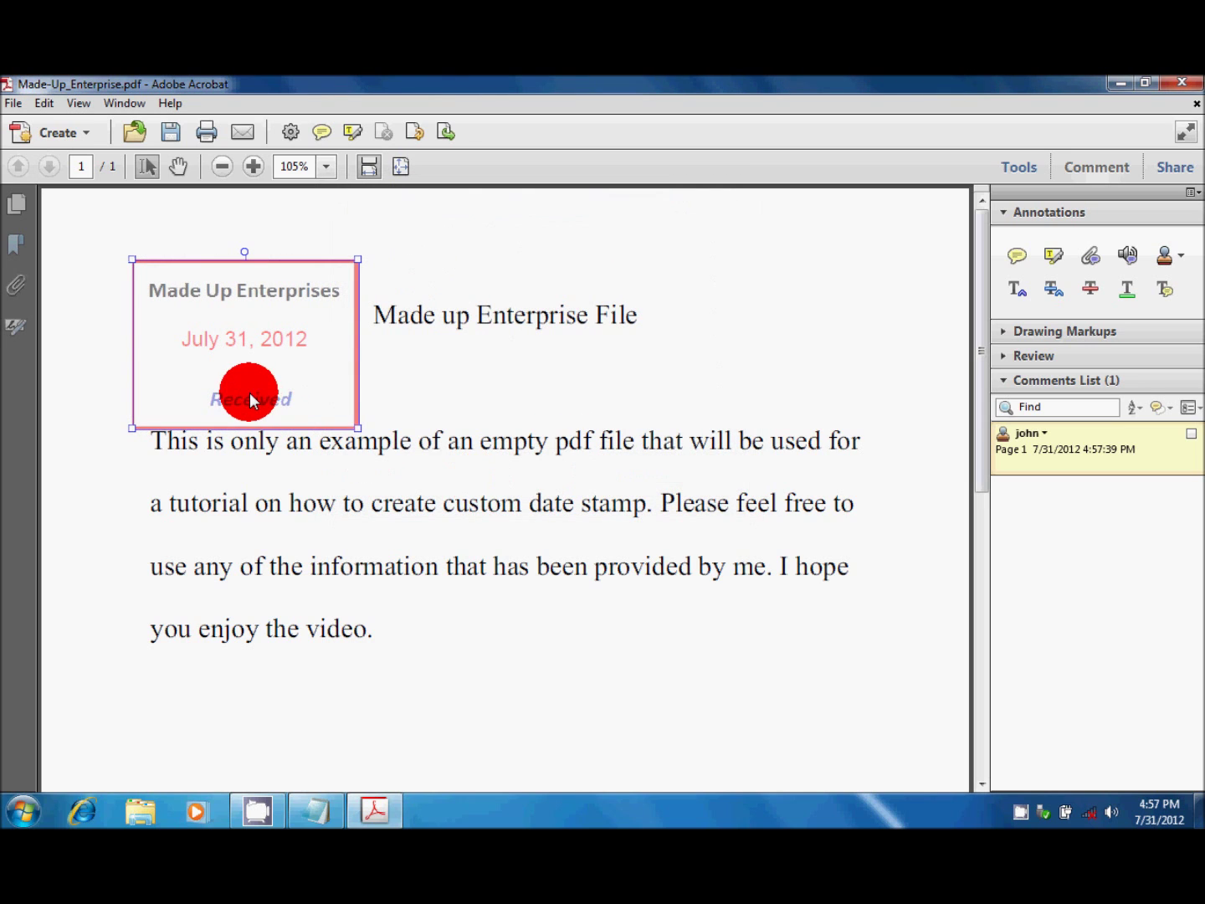
left_click_drag(243, 359, 555, 449)
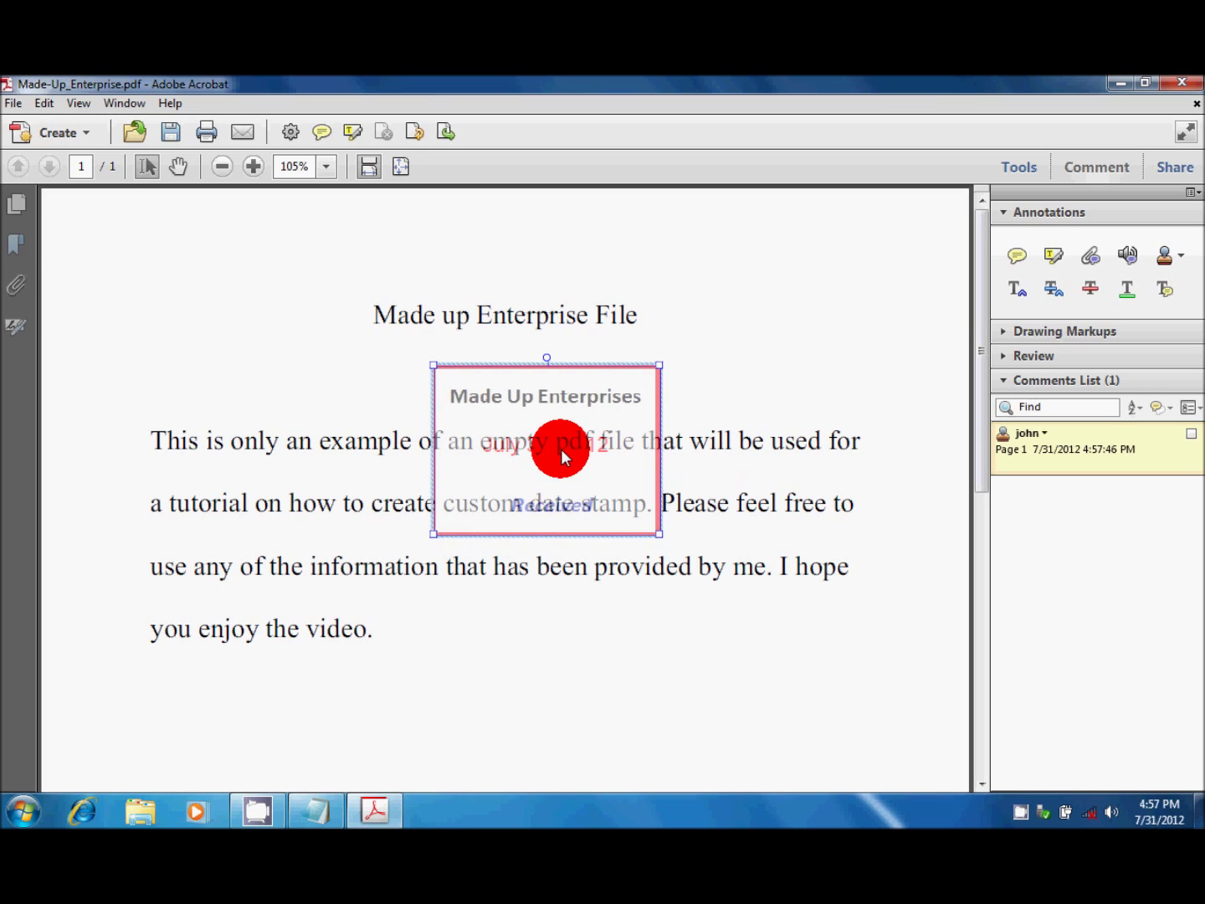
left_click_drag(561, 448, 734, 453)
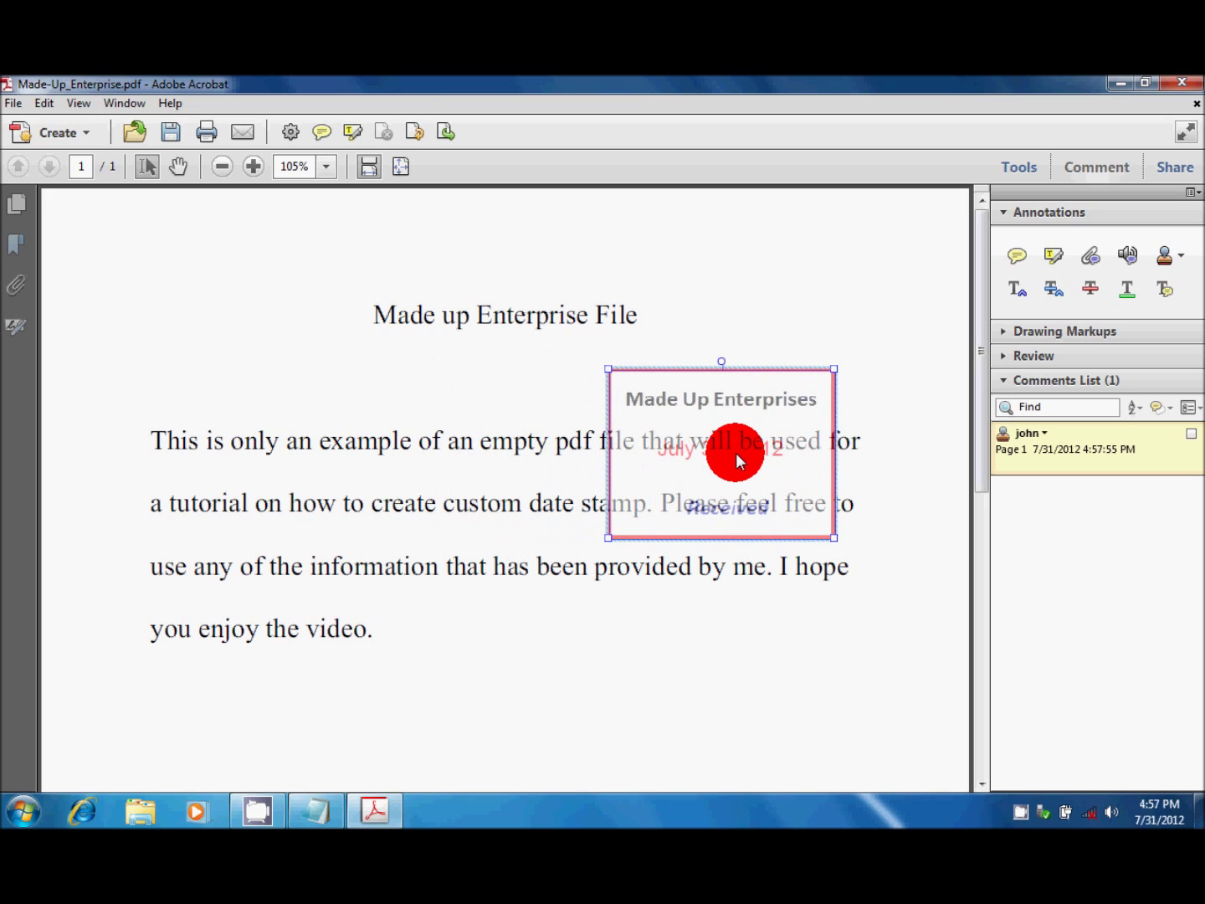